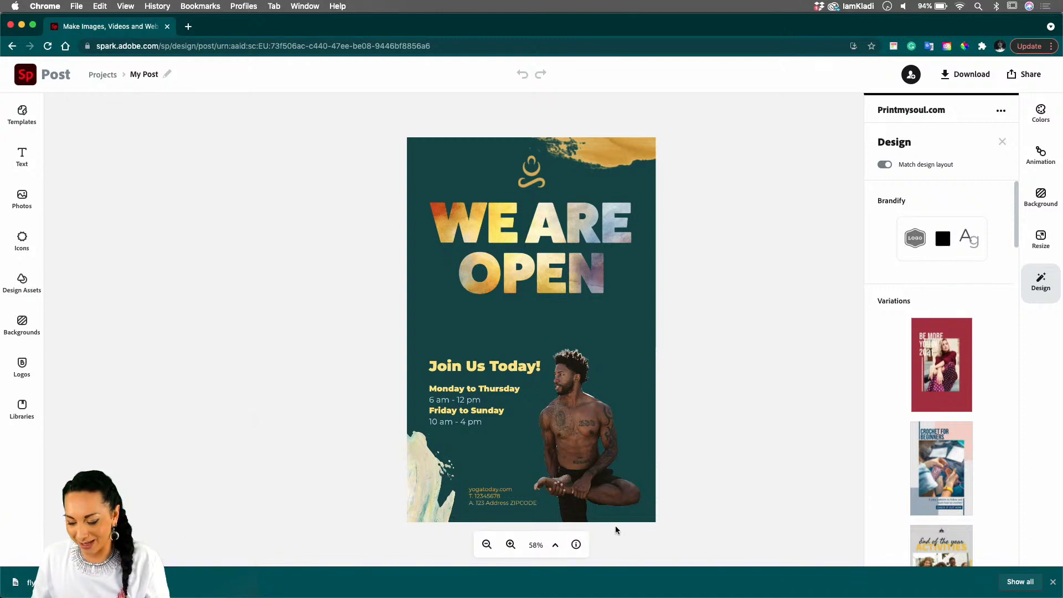
key(ctrl+Up)
click(1031, 376)
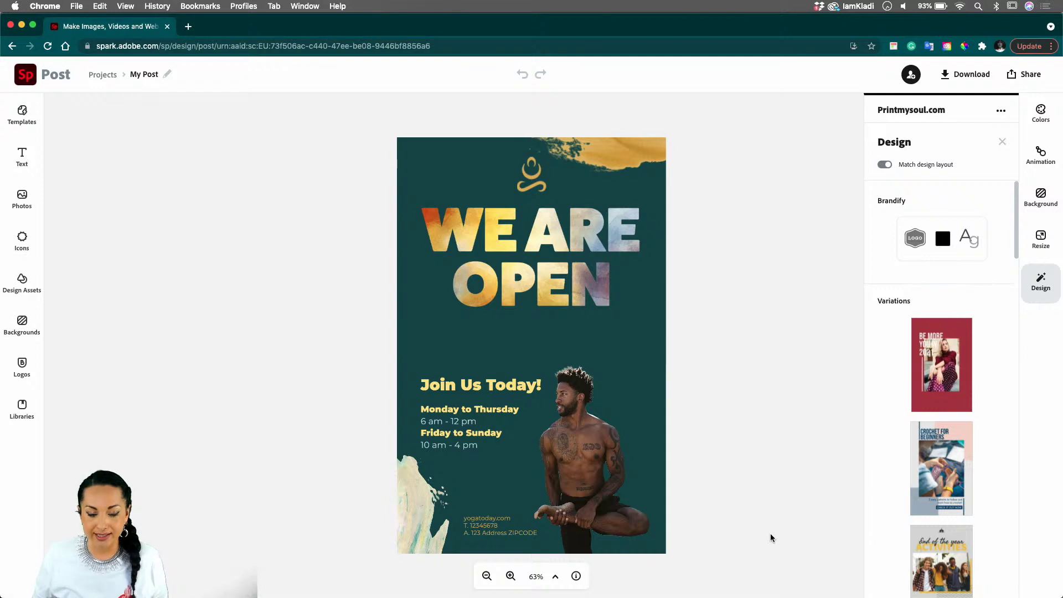
Turn off the Shape effect on the WE ARE OPEN heading and return to the home page.
click(519, 282)
click(518, 282)
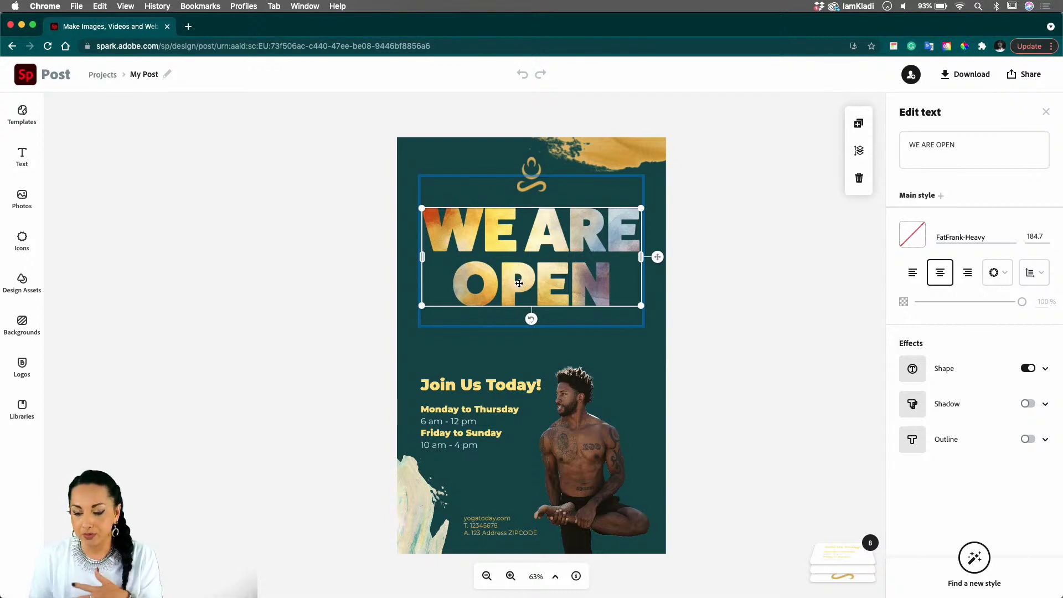
click(1026, 369)
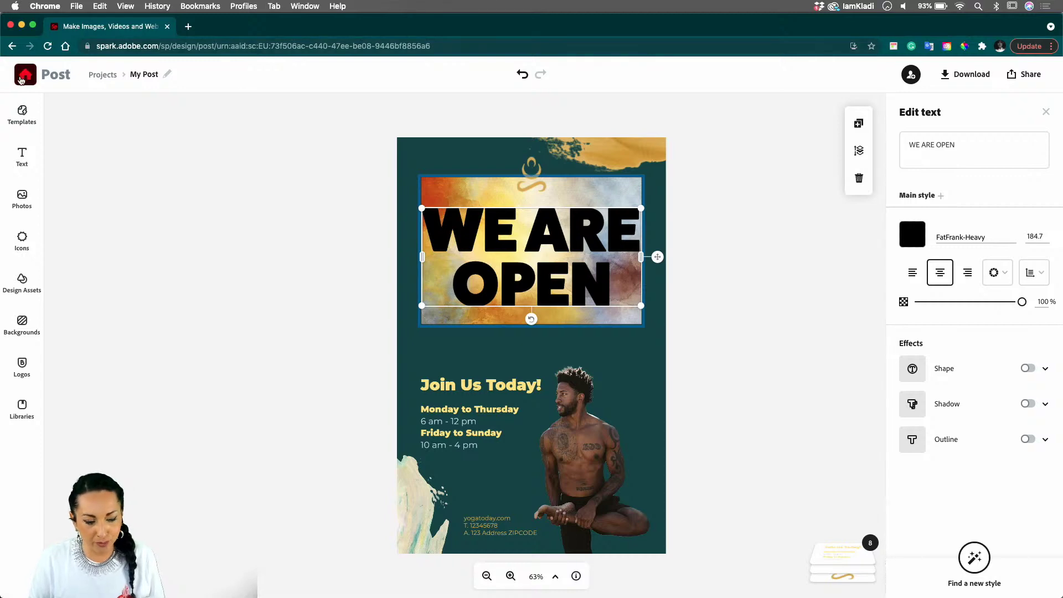
click(21, 80)
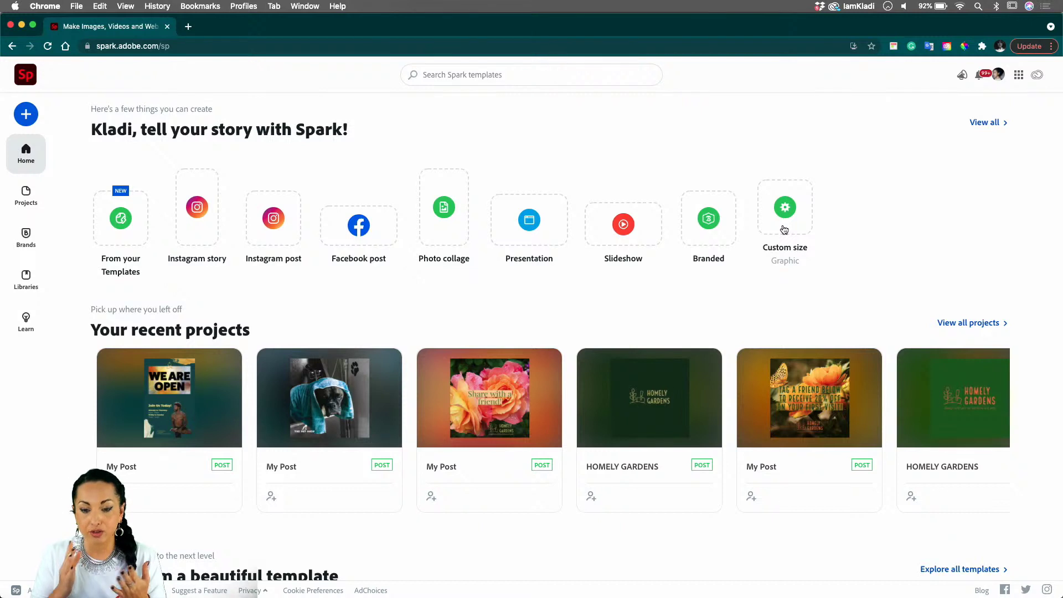
click(784, 229)
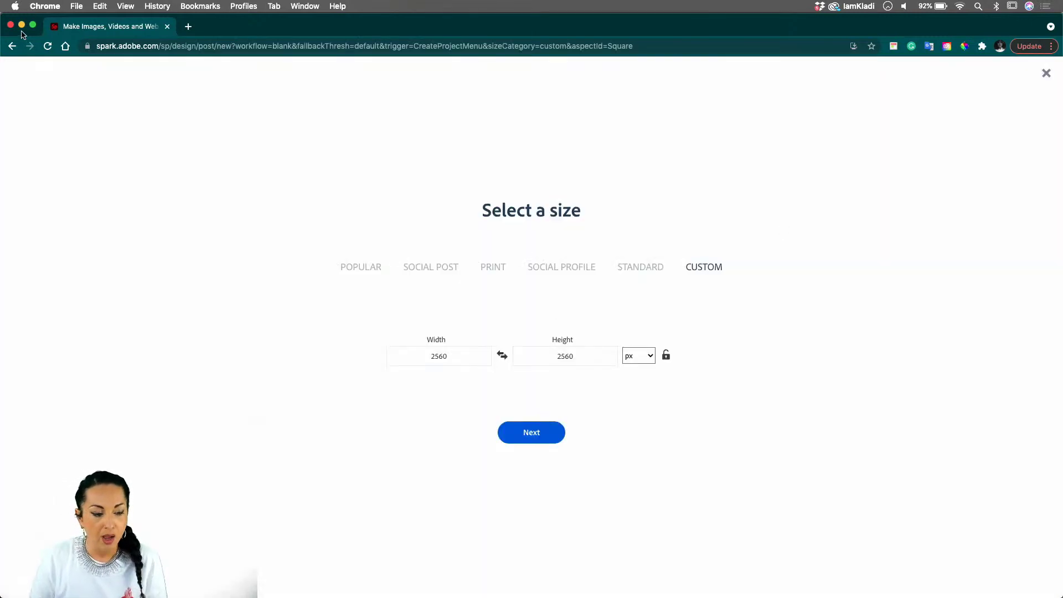
click(11, 47)
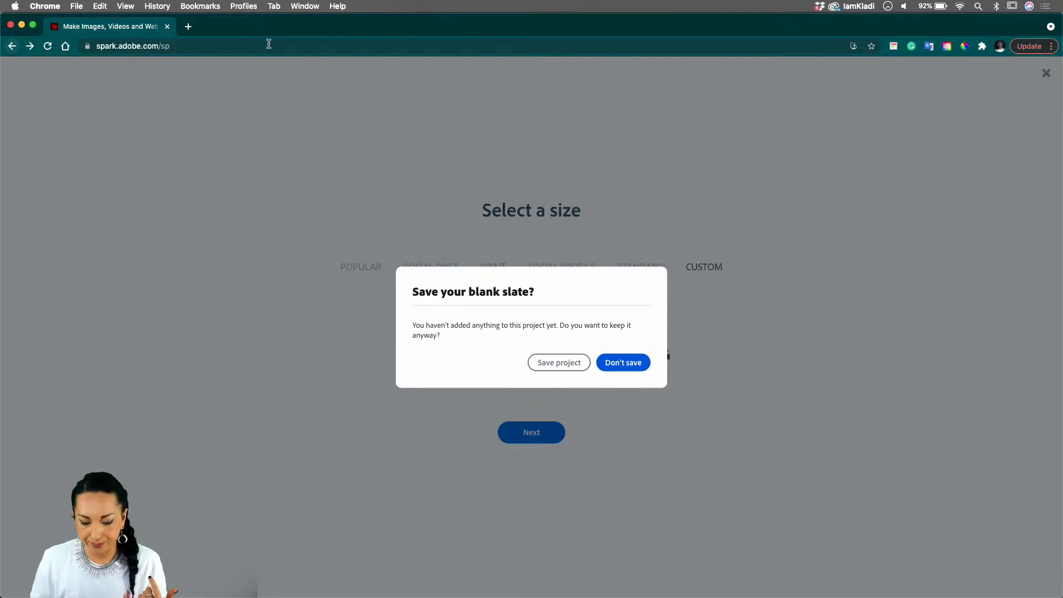
click(623, 363)
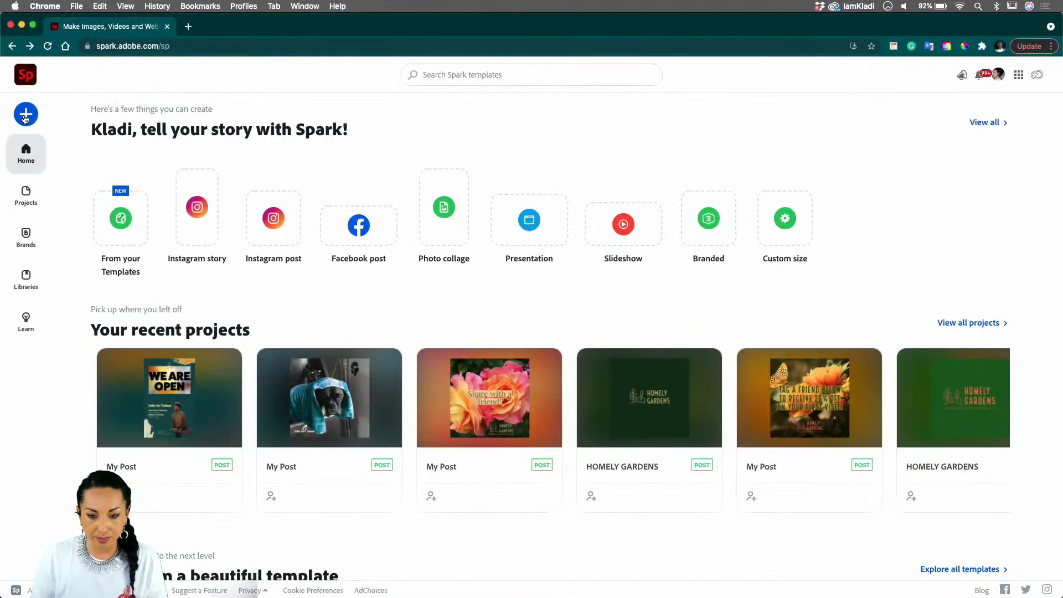
Create a new flyer and fill its blank background with the Printmysoul.com brand blue, #11ABD5.
click(25, 118)
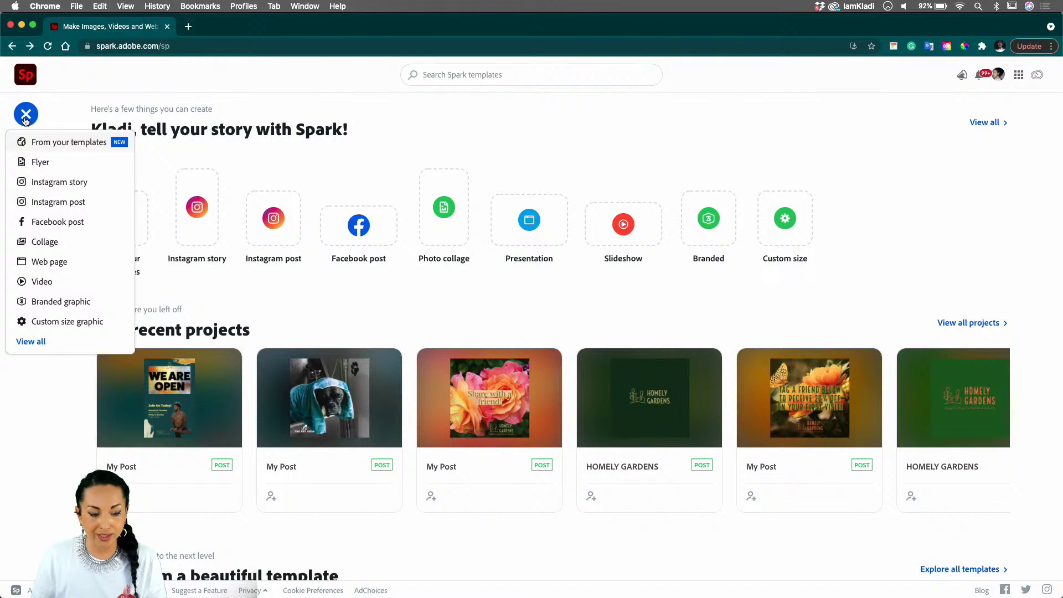
click(61, 166)
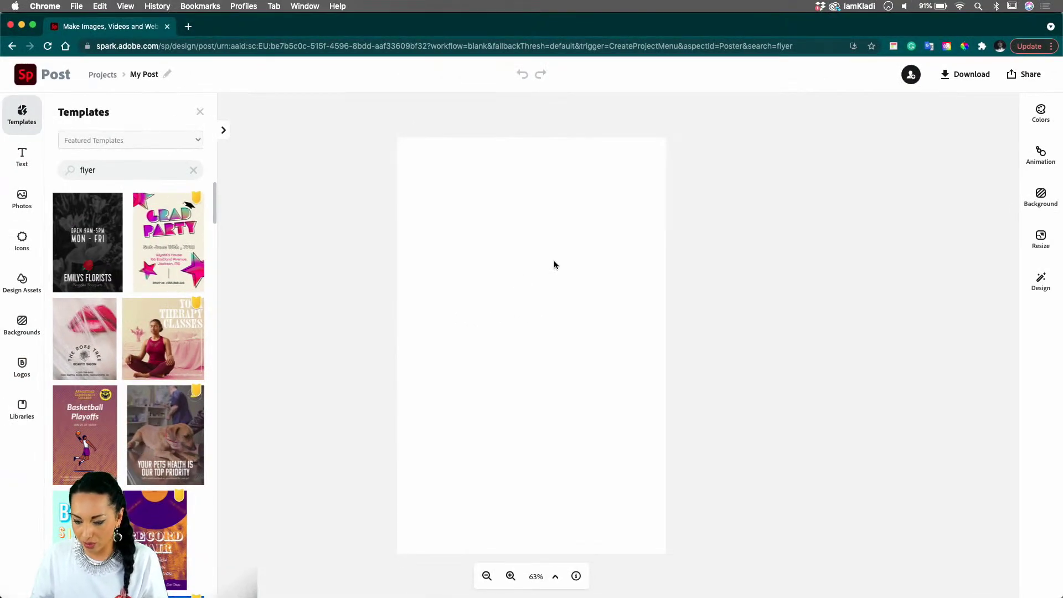
click(554, 265)
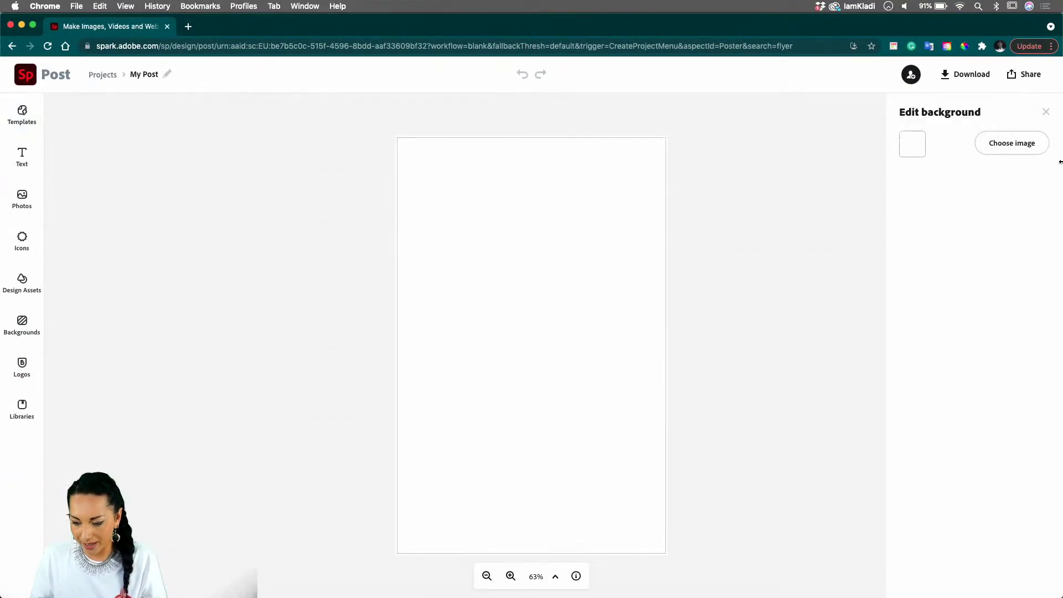
click(912, 143)
click(945, 203)
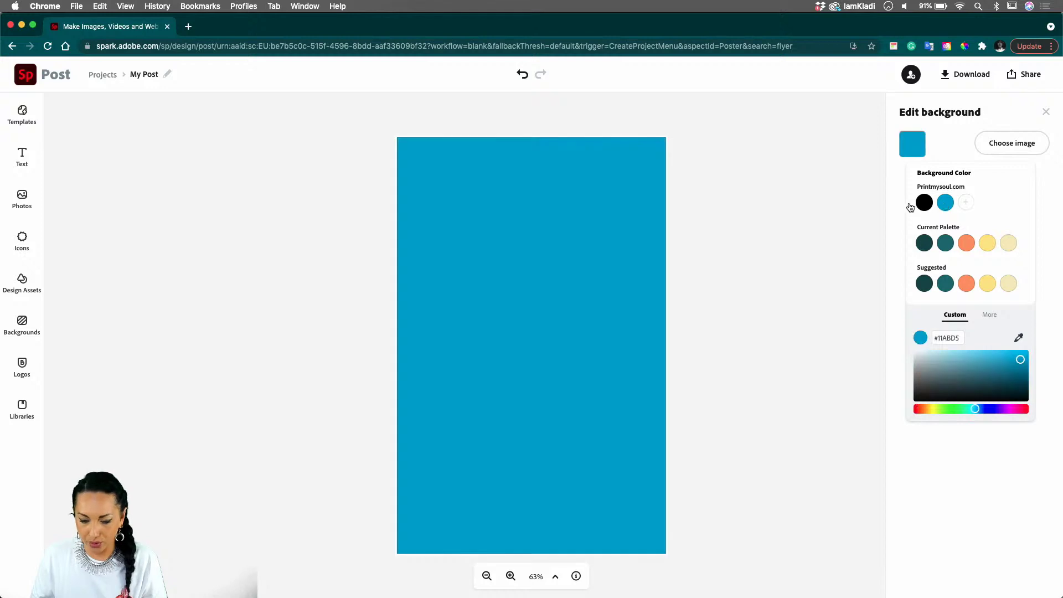
click(740, 227)
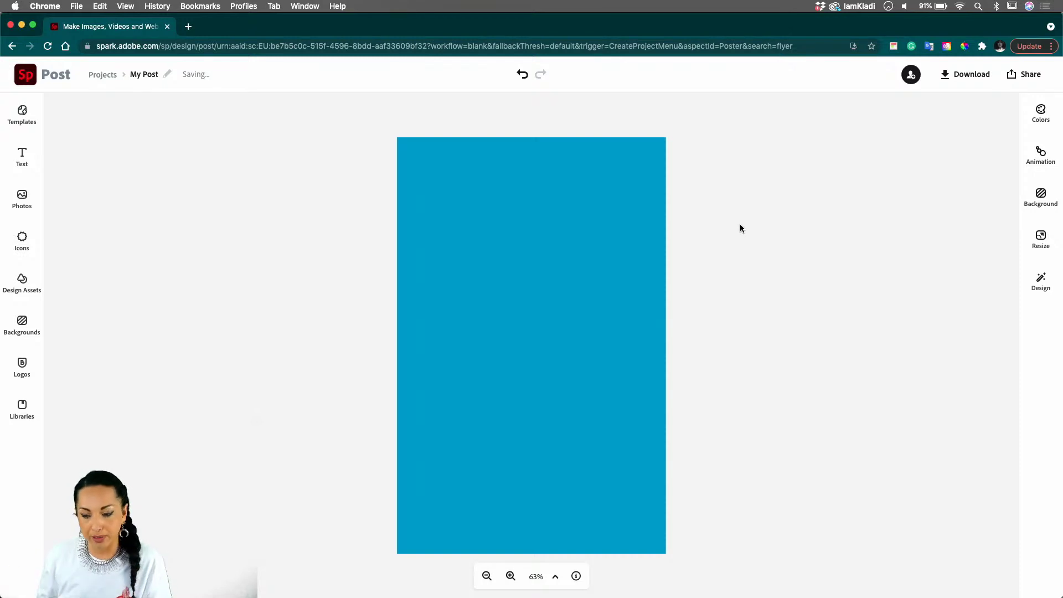
Try a thin border around the flyer's blue background and set the border back to 0.
click(1038, 200)
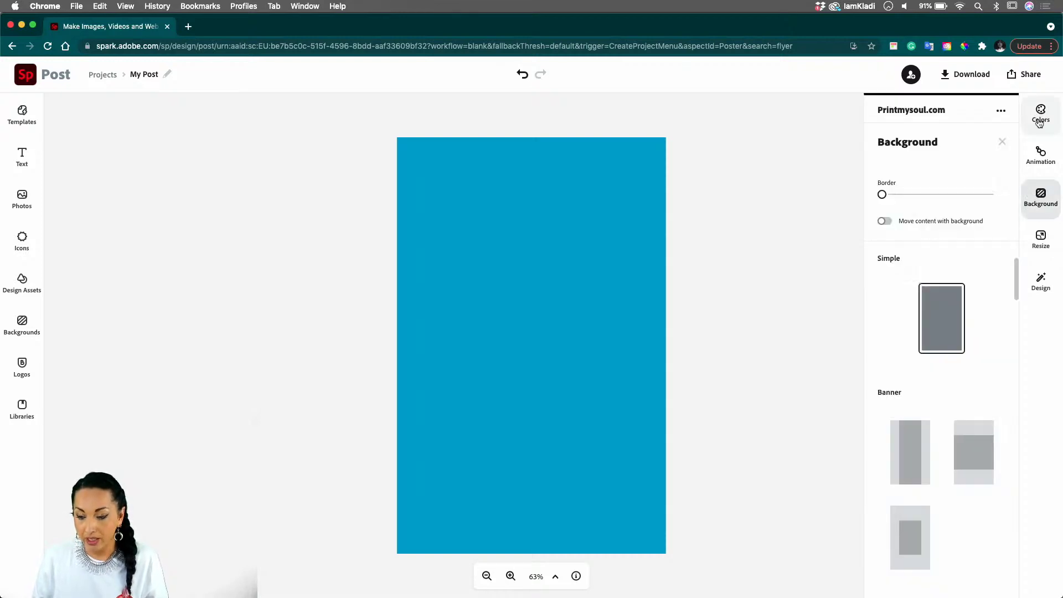
click(1033, 199)
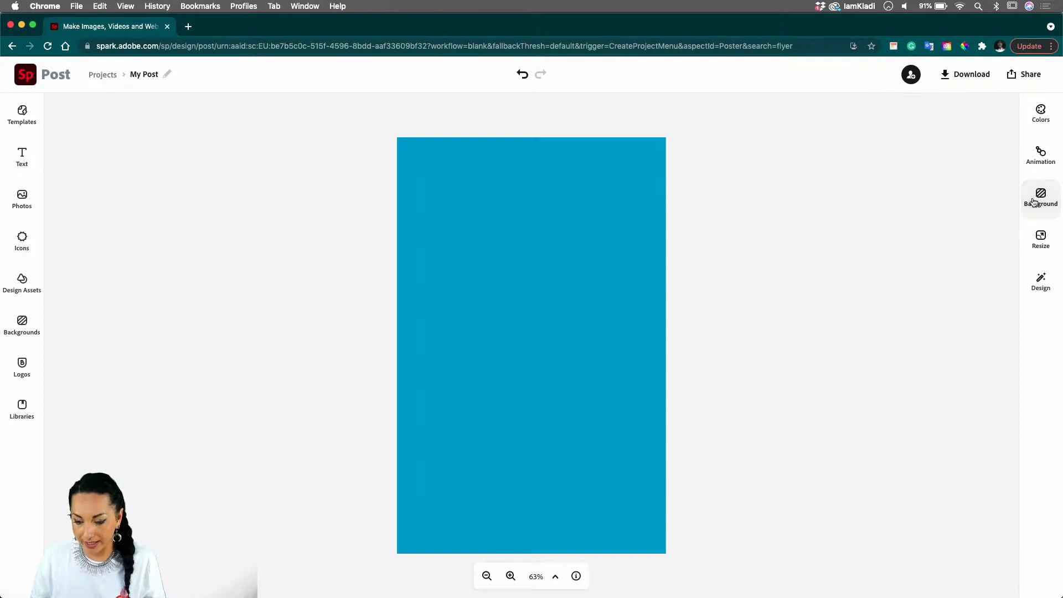
click(1033, 202)
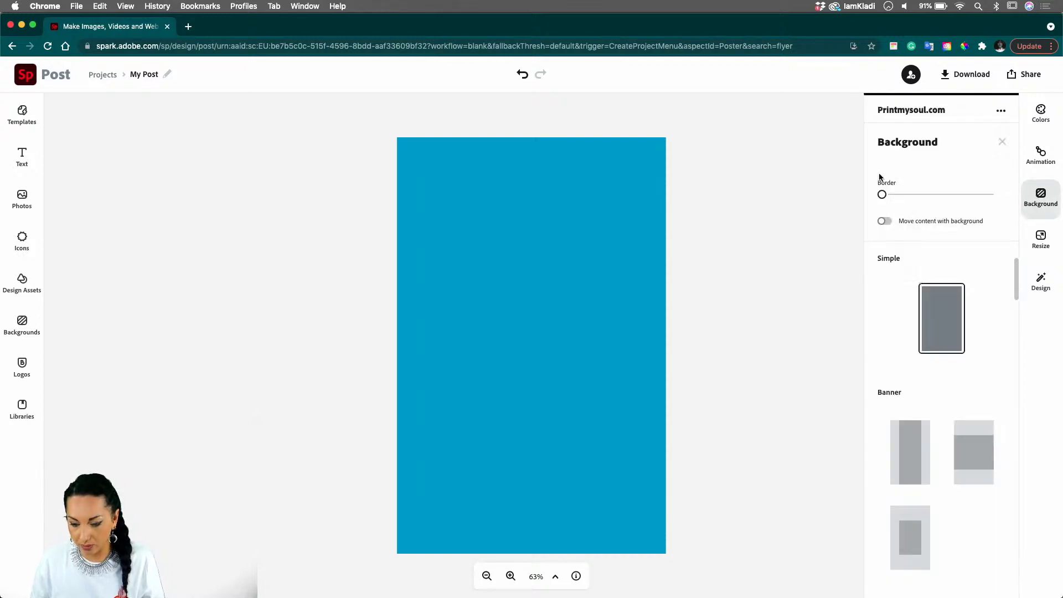
drag(882, 194, 905, 196)
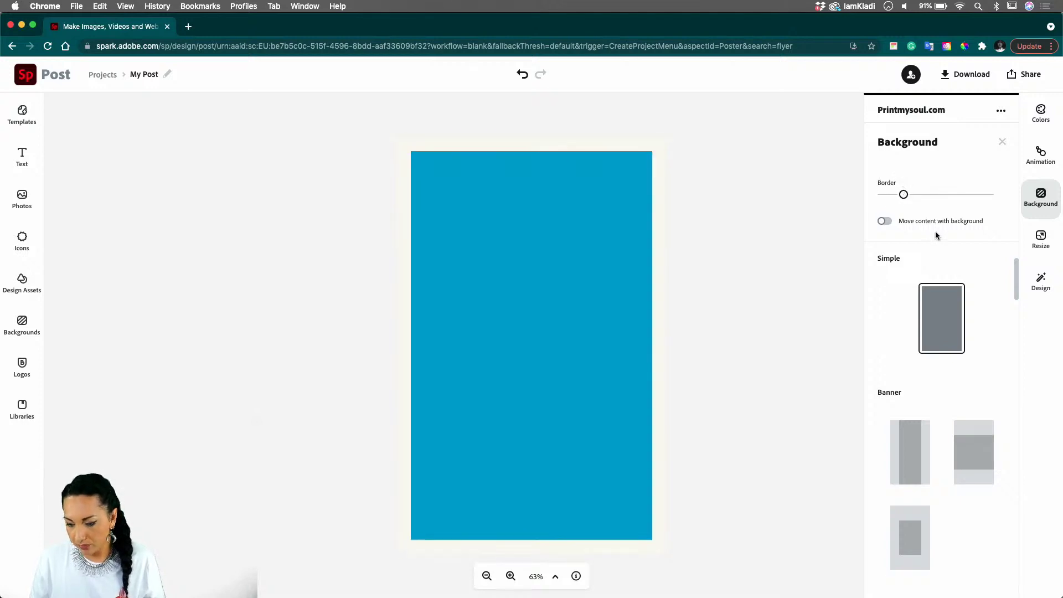
click(1002, 142)
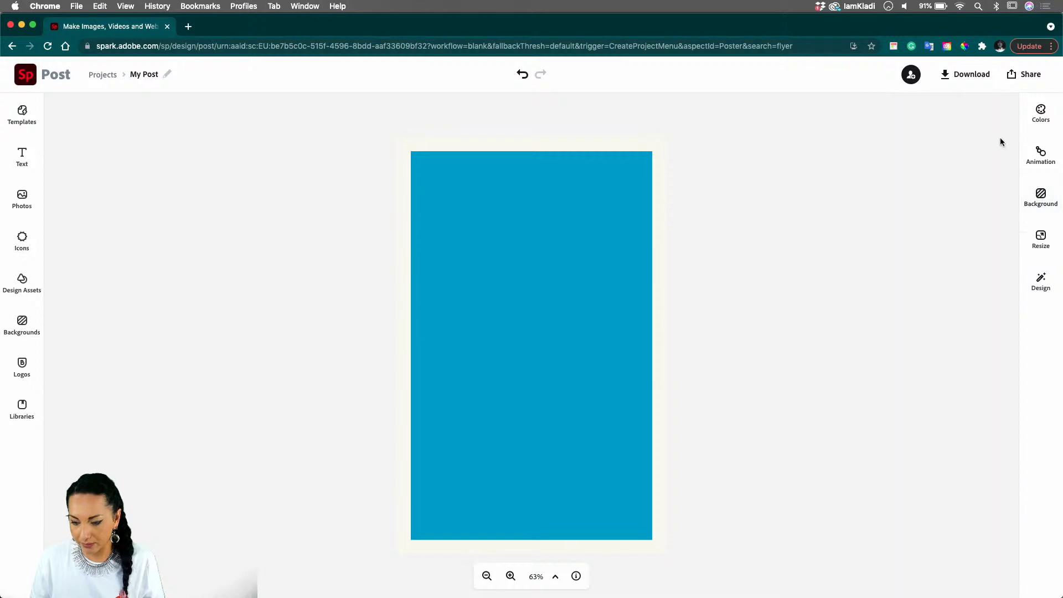
click(1041, 196)
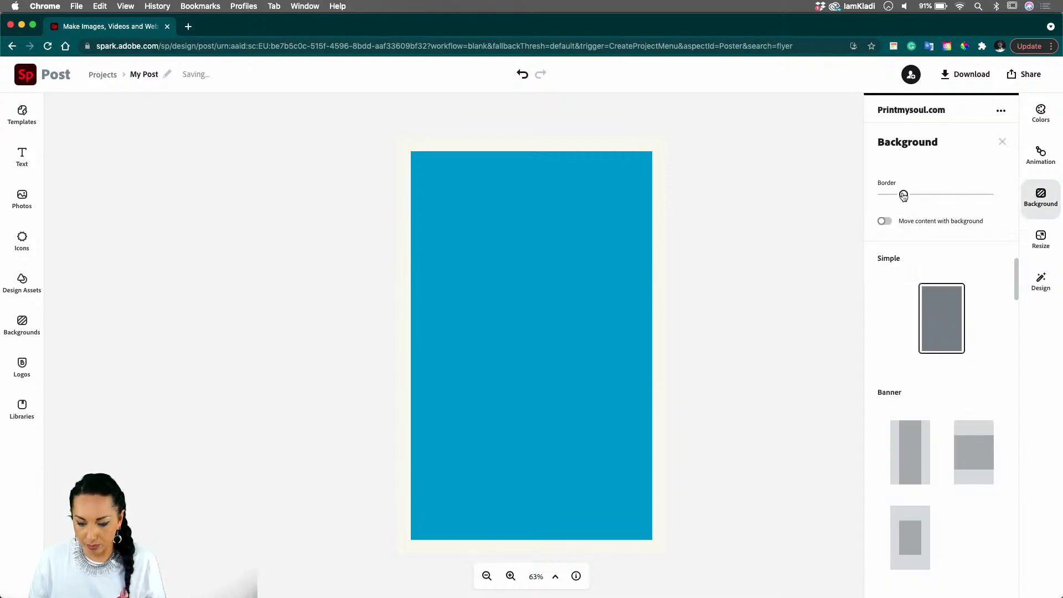
drag(904, 194, 879, 194)
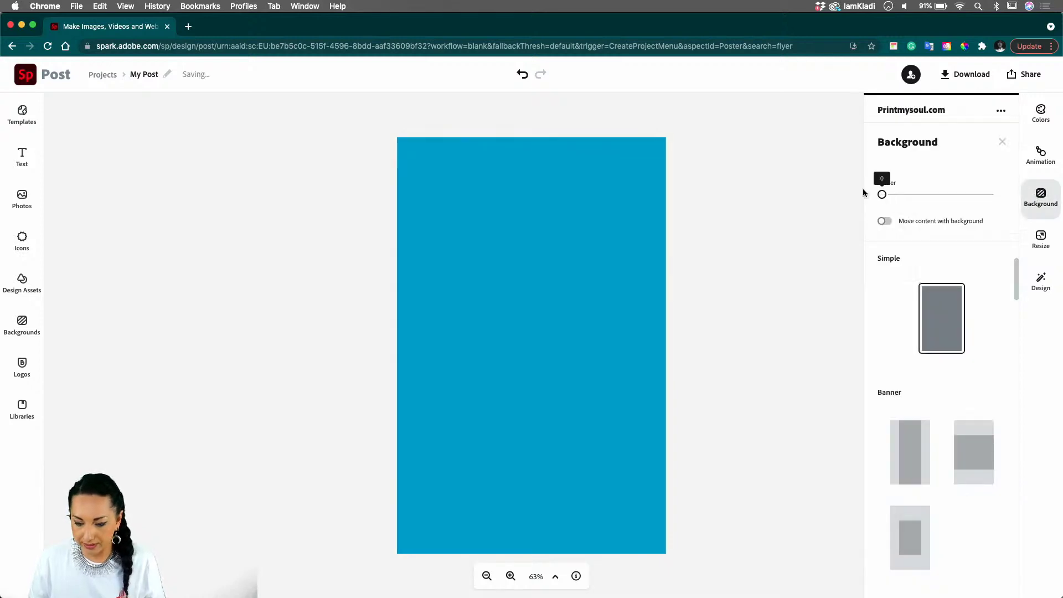
Apply the Decorative color palette with peach, teal, navy and dark purple to the flyer.
click(1042, 113)
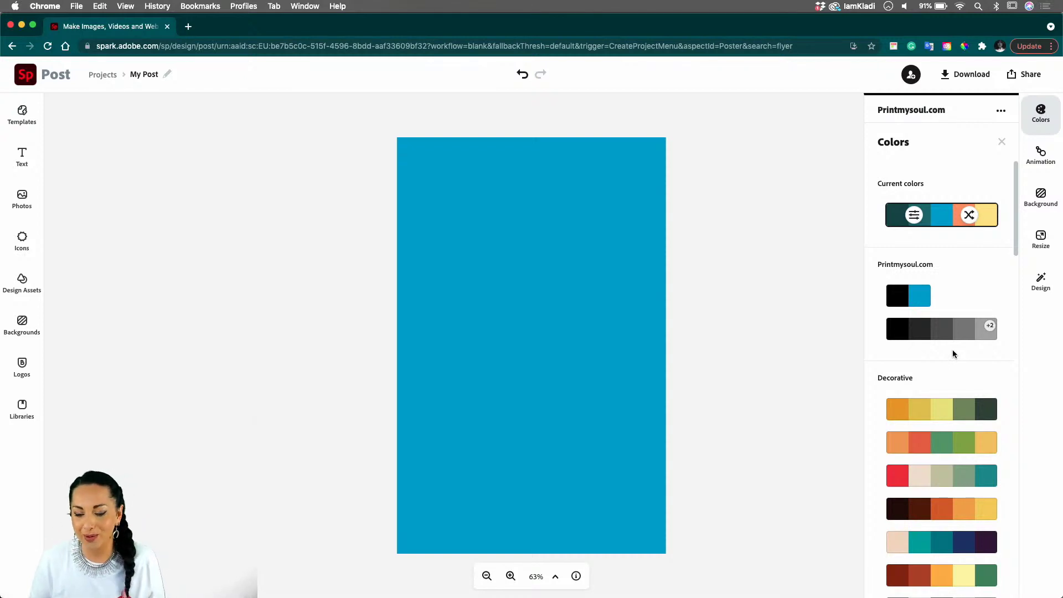
scroll(912, 498, down, 2)
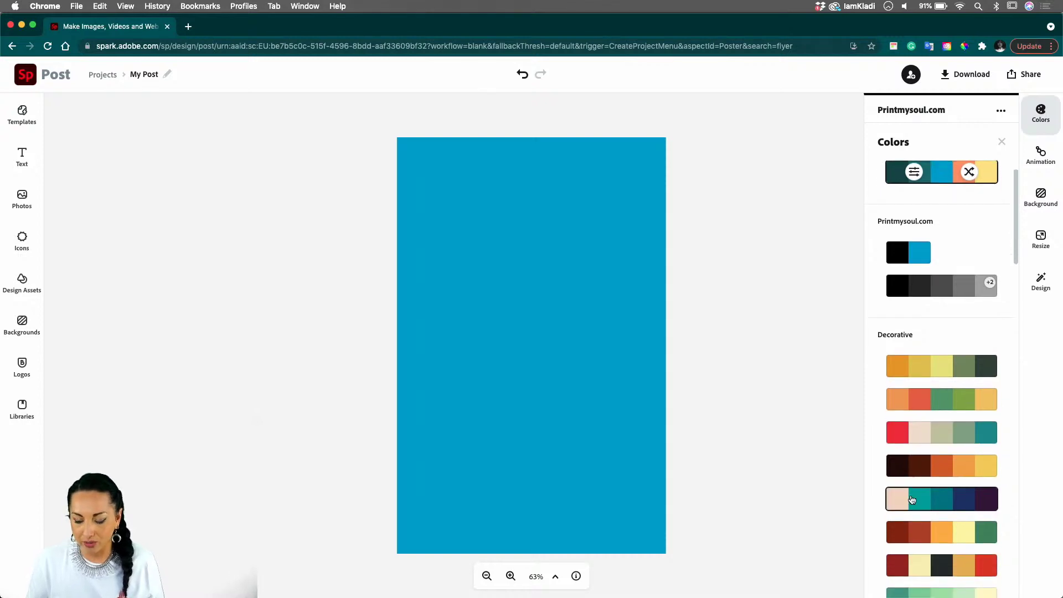
click(902, 503)
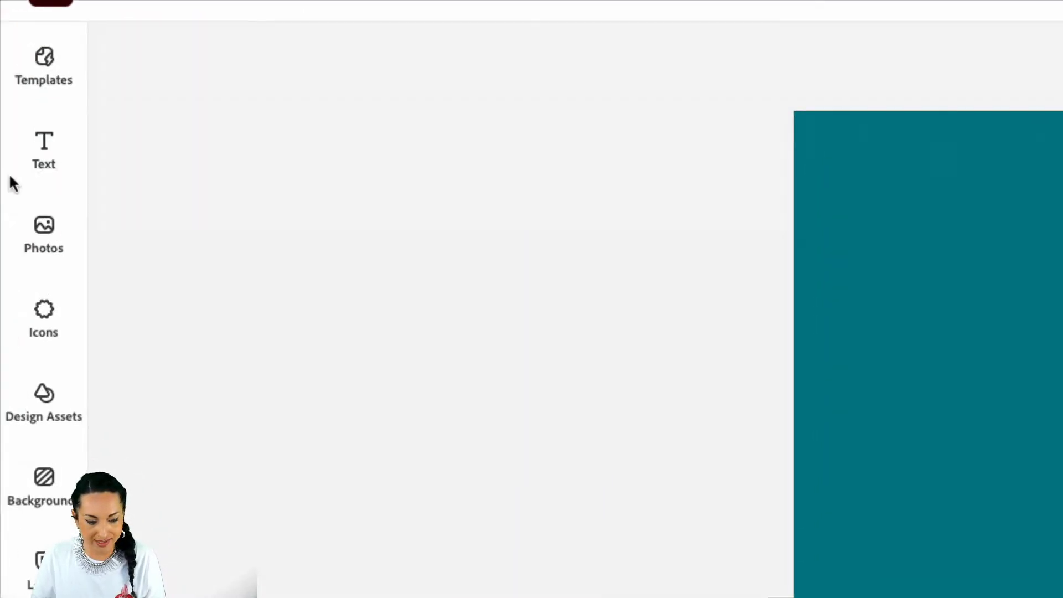
Add the SALE text template with the 50% off line to the flyer.
click(21, 168)
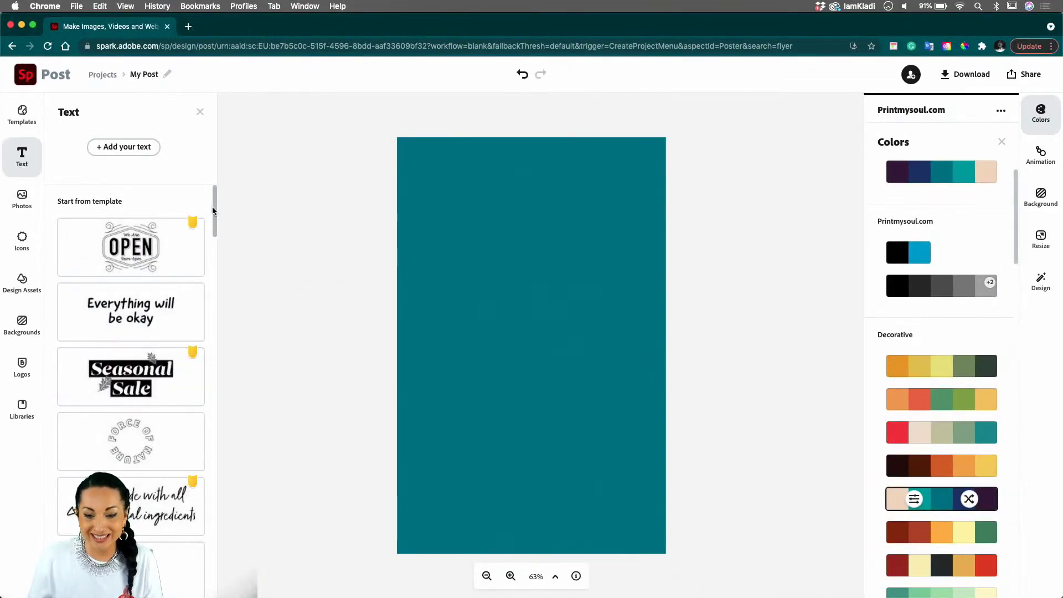
drag(211, 208, 170, 257)
scroll(170, 257, up, 2)
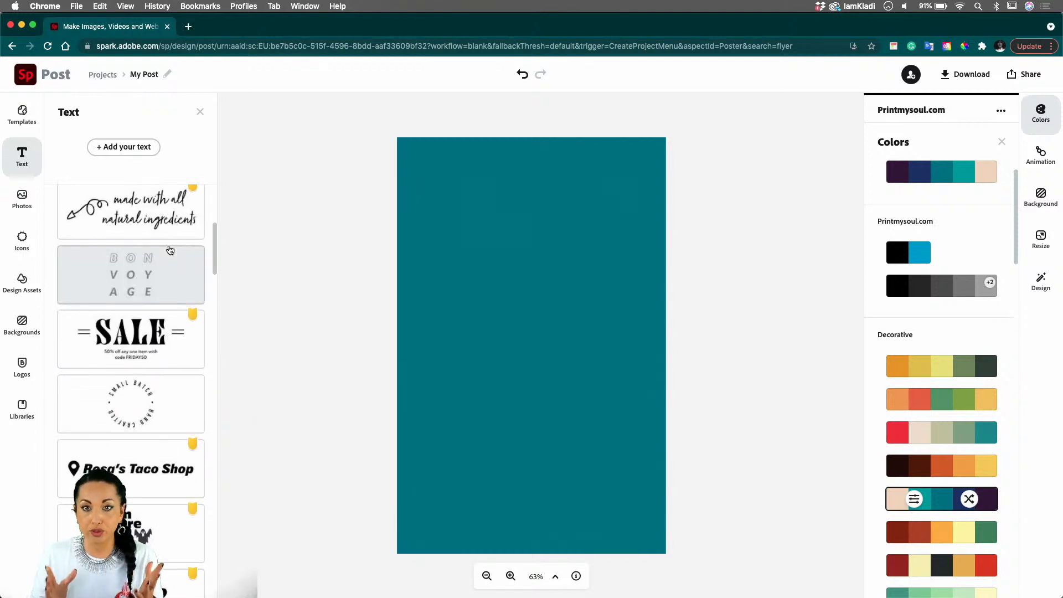
click(109, 350)
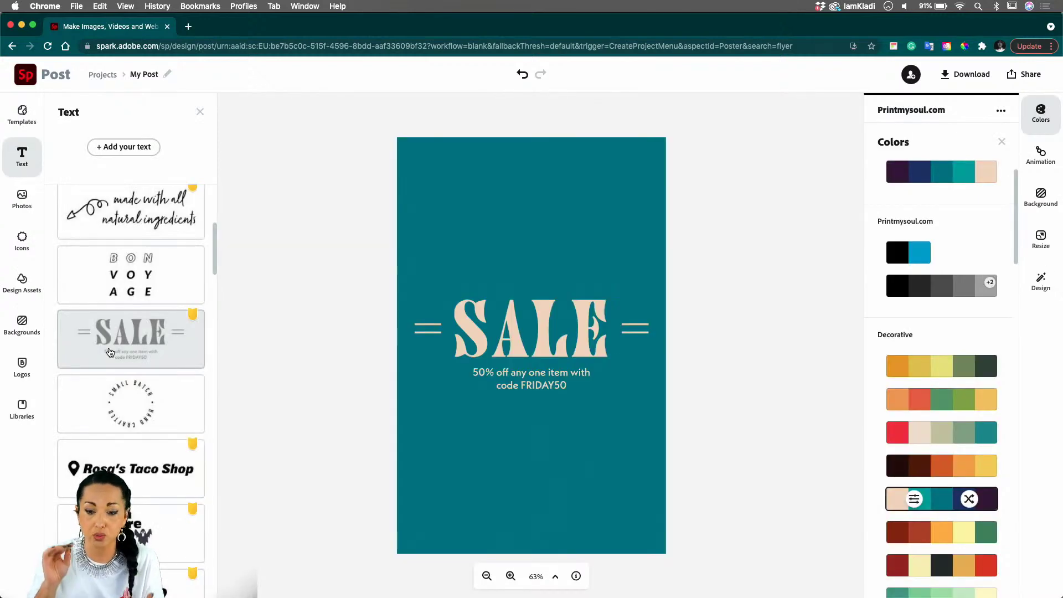
Replace the word Sale in the template's heading with "OPen".
click(548, 343)
click(548, 343)
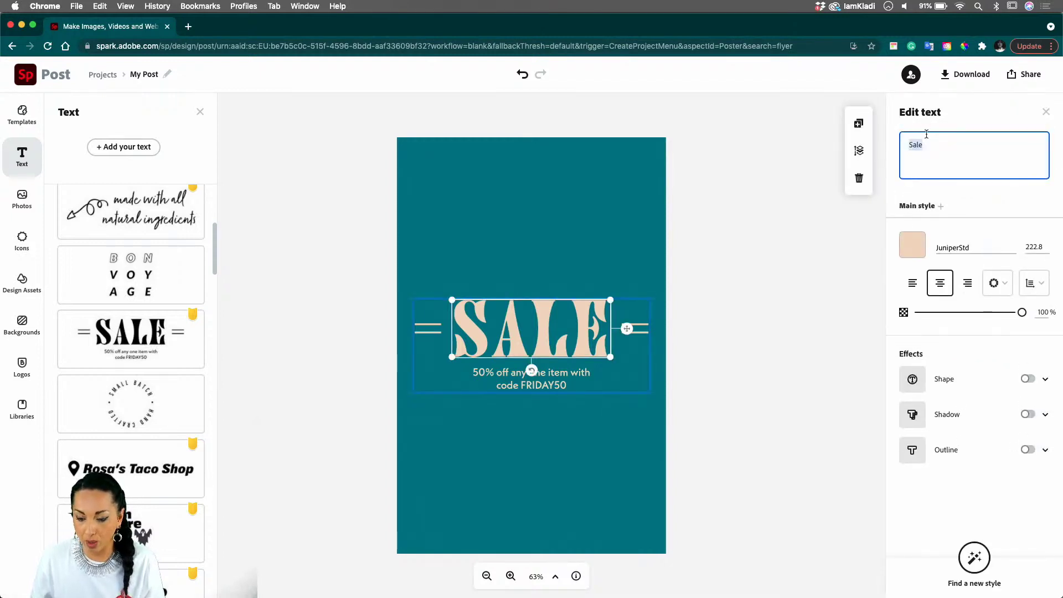
text(OPen)
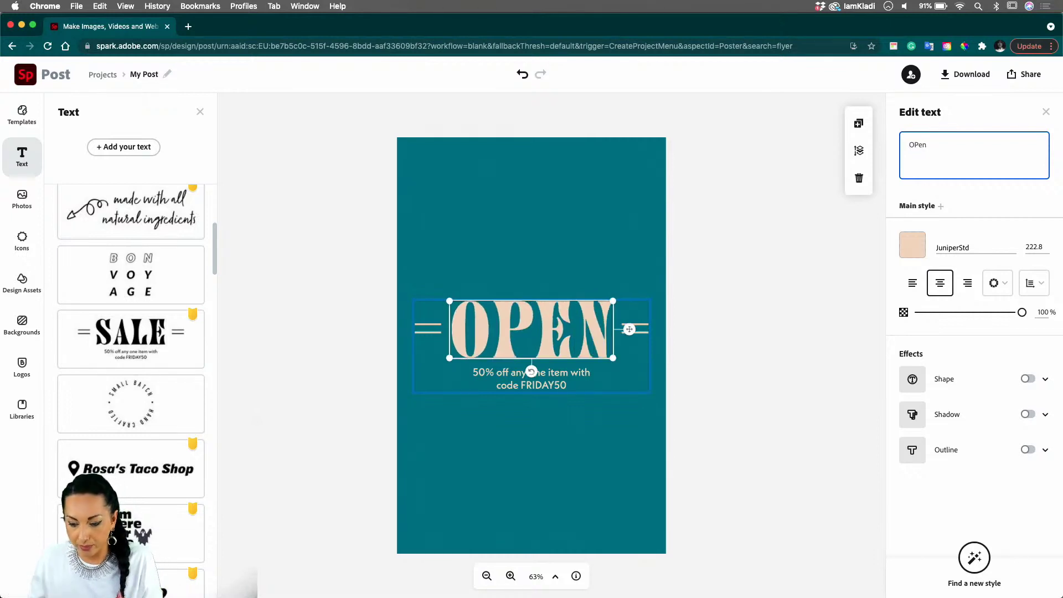
double_click(973, 137)
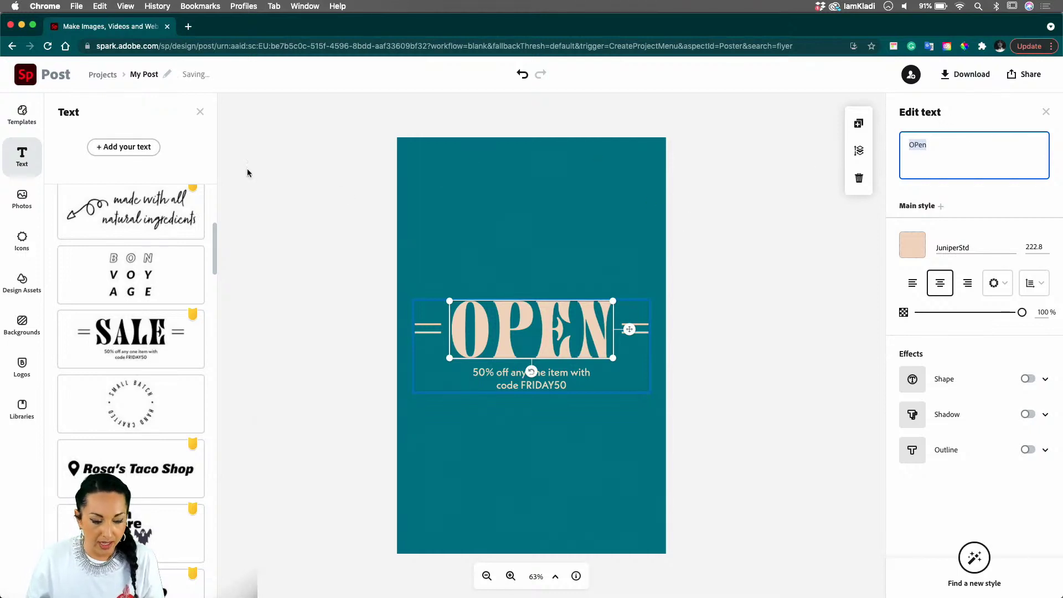
Delete the whole OPEN text group with its 50% off line from the flyer.
click(552, 289)
click(569, 321)
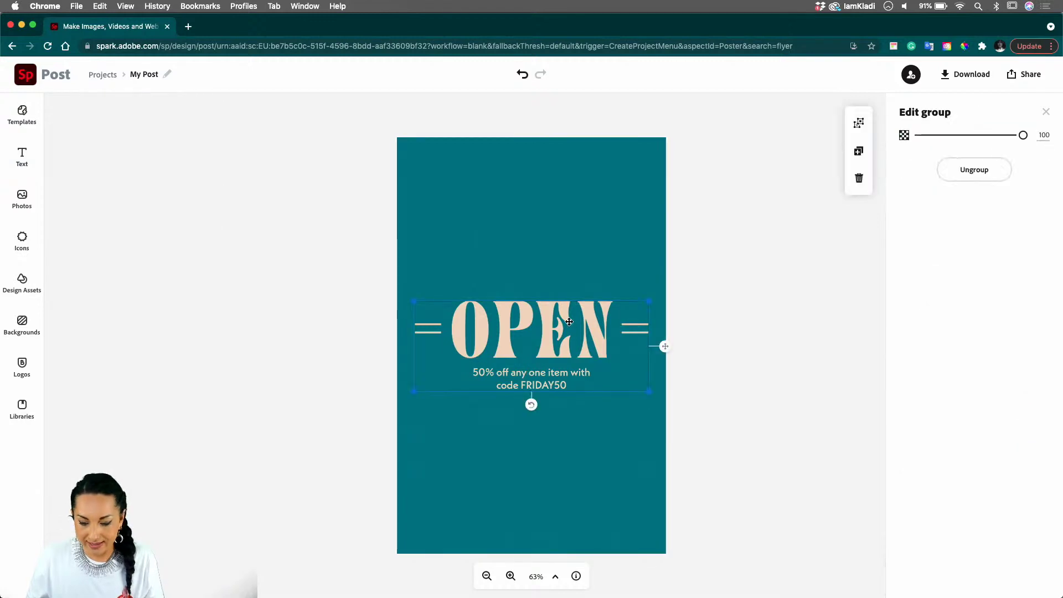
click(858, 178)
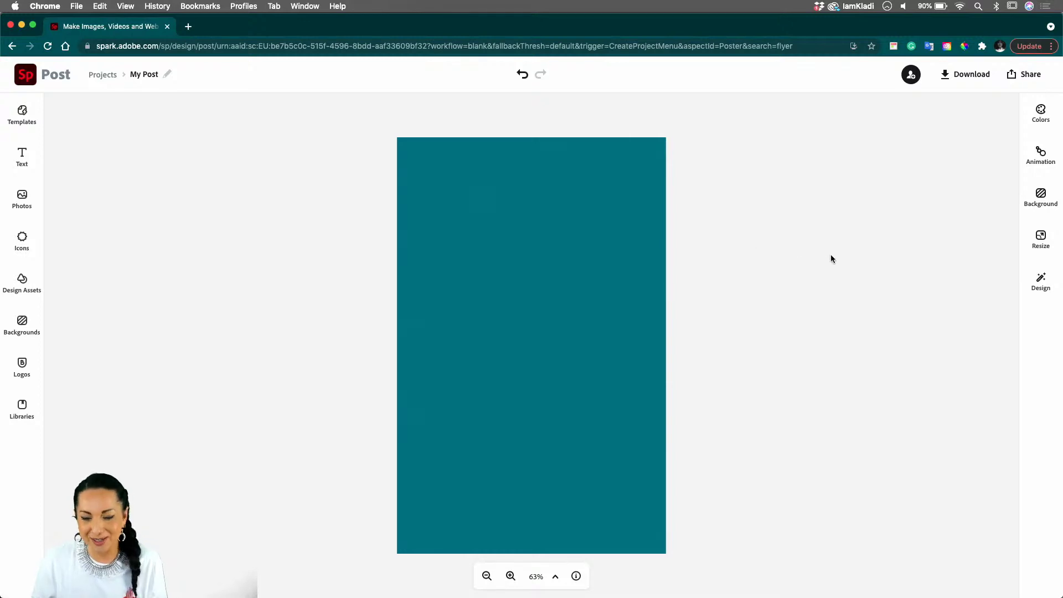
Add a new text box to the flyer reading "WE ARE OPEN".
click(23, 157)
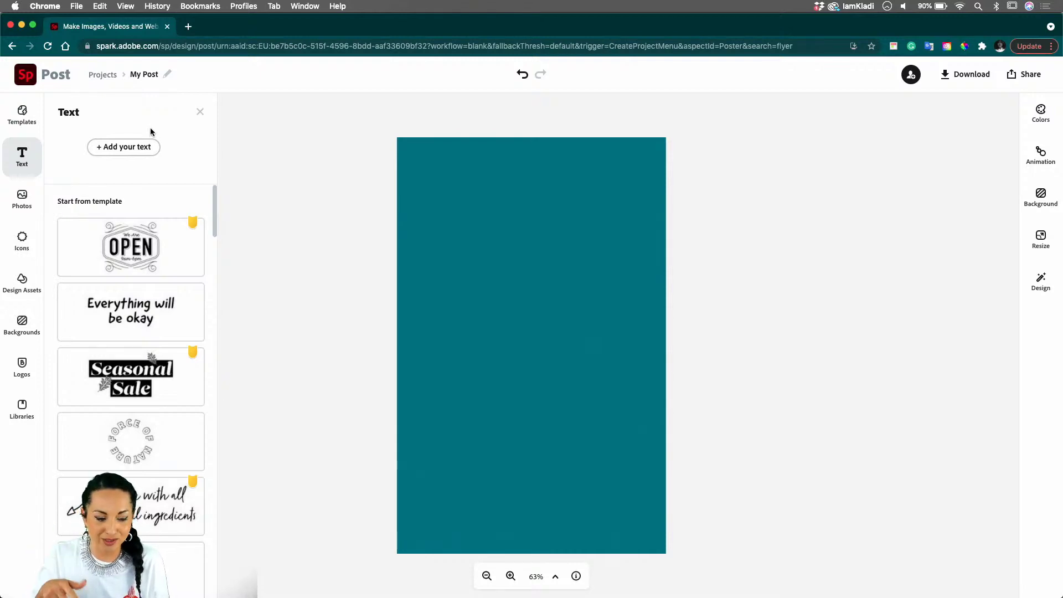
click(140, 147)
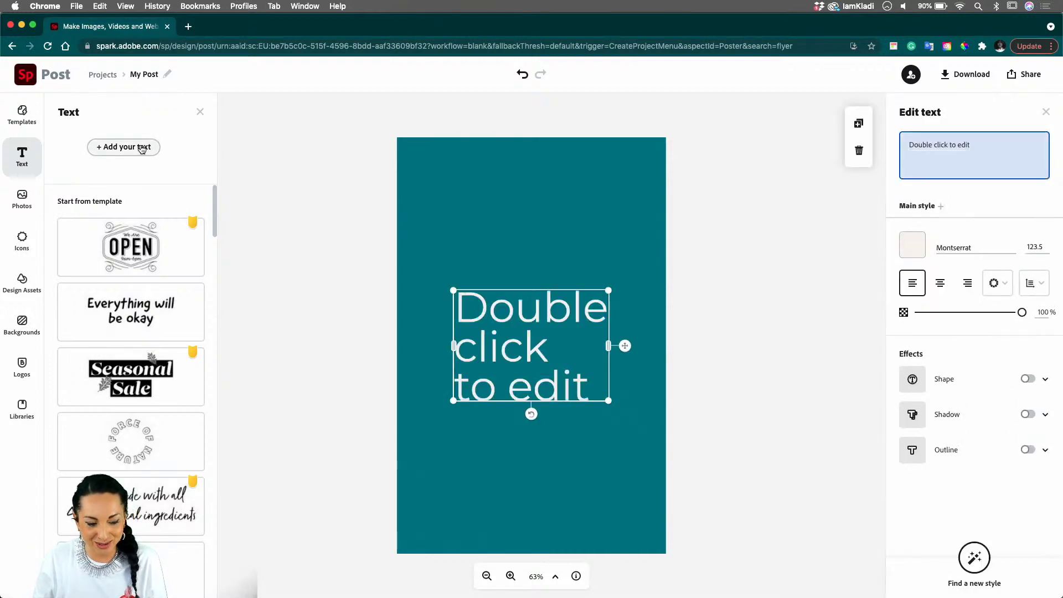
click(530, 387)
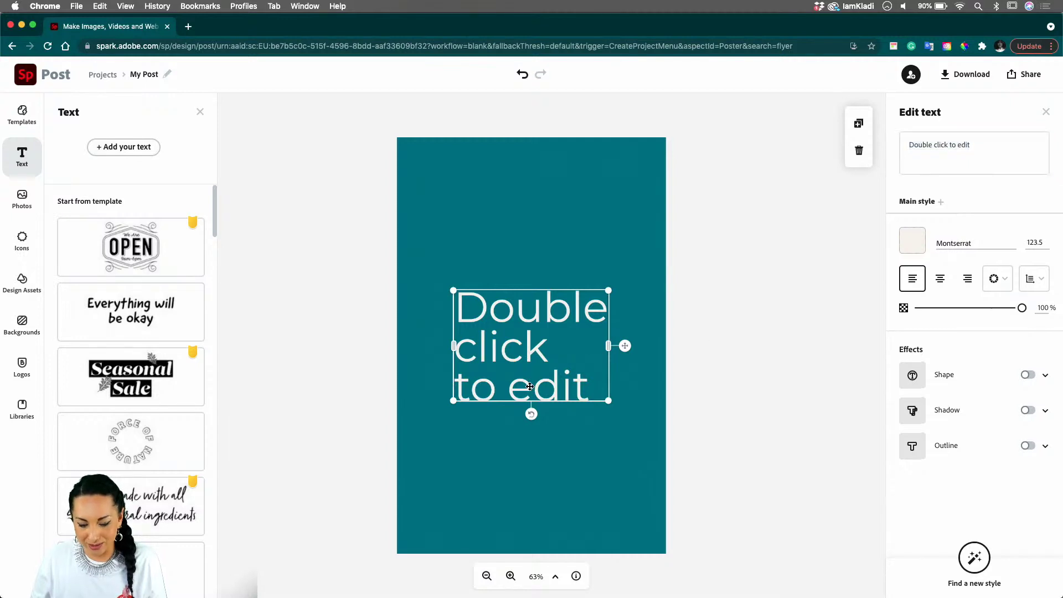
click(530, 386)
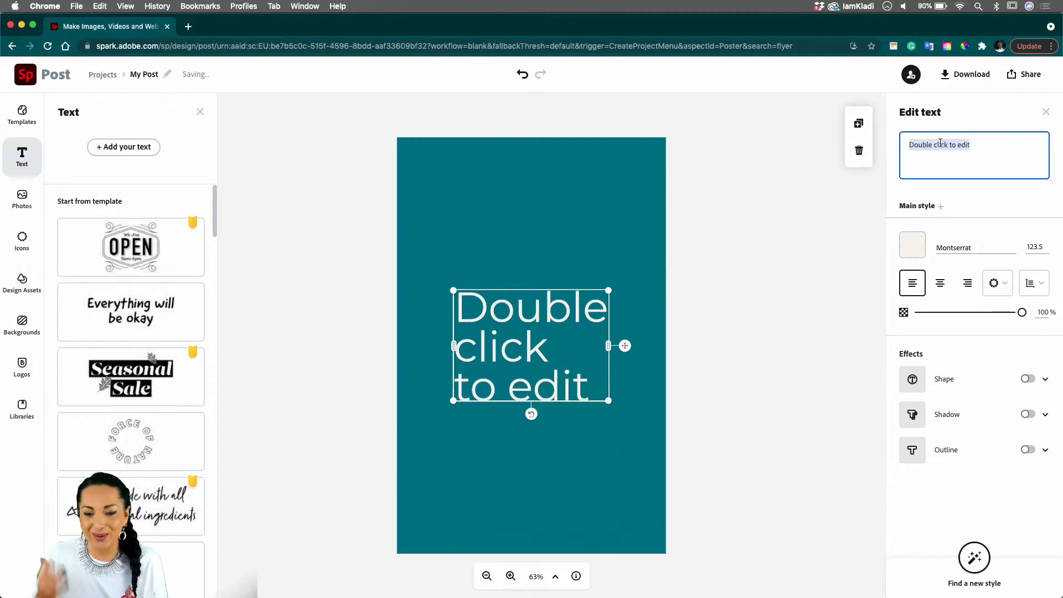
triple_click(948, 146)
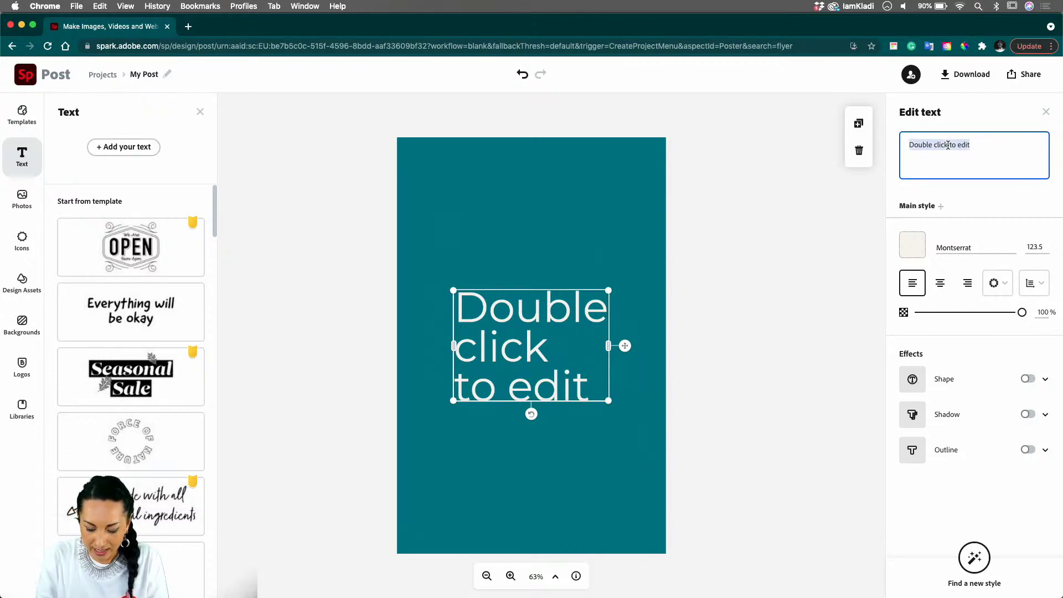
text(WE ARE OPEN)
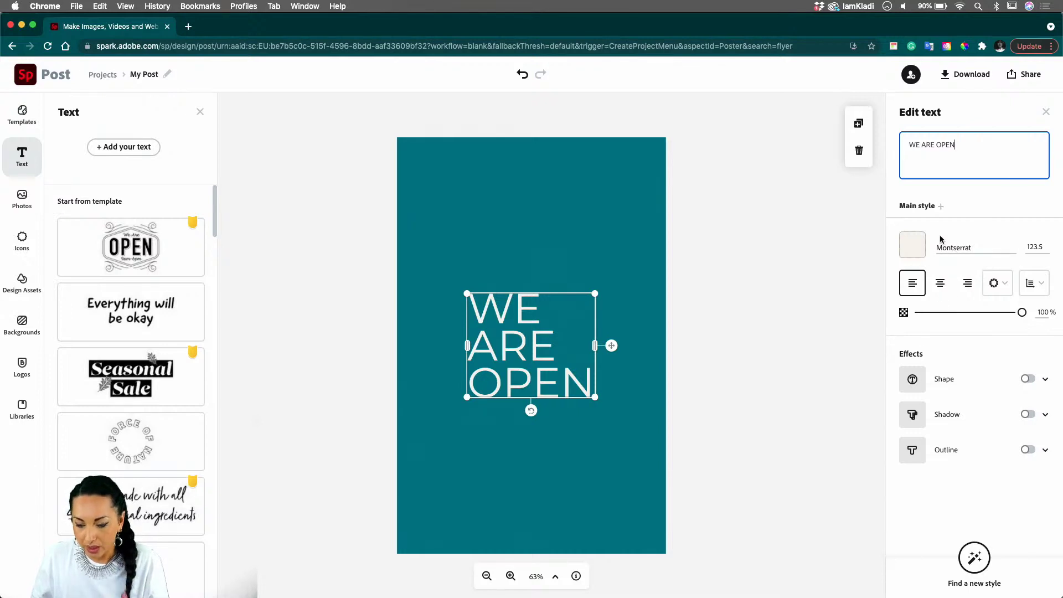
Center-align the WE ARE OPEN text and set its font to Nexa Rust Slab.
click(939, 289)
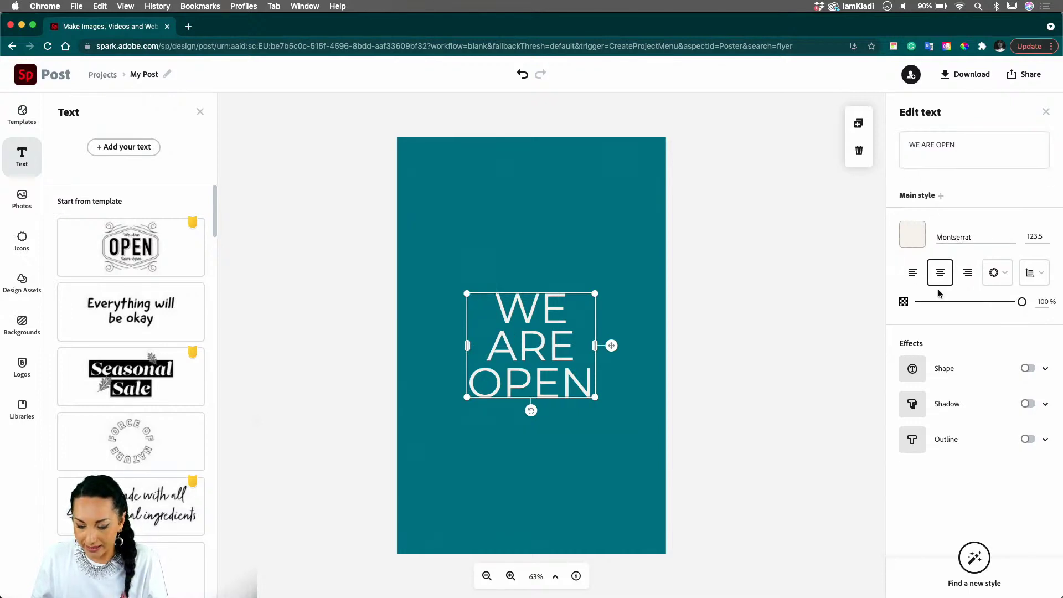
click(999, 242)
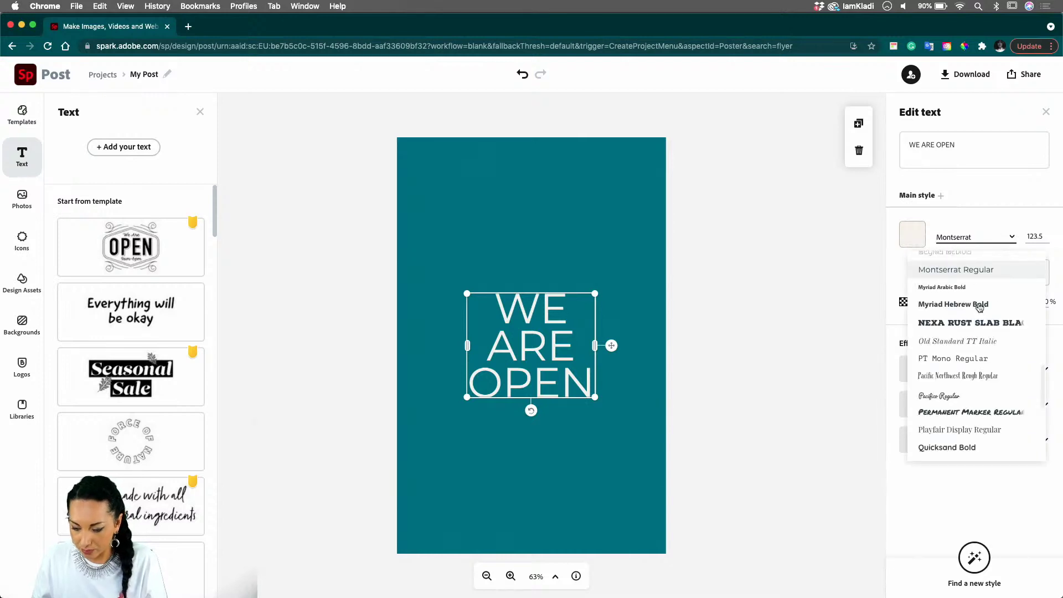
click(966, 325)
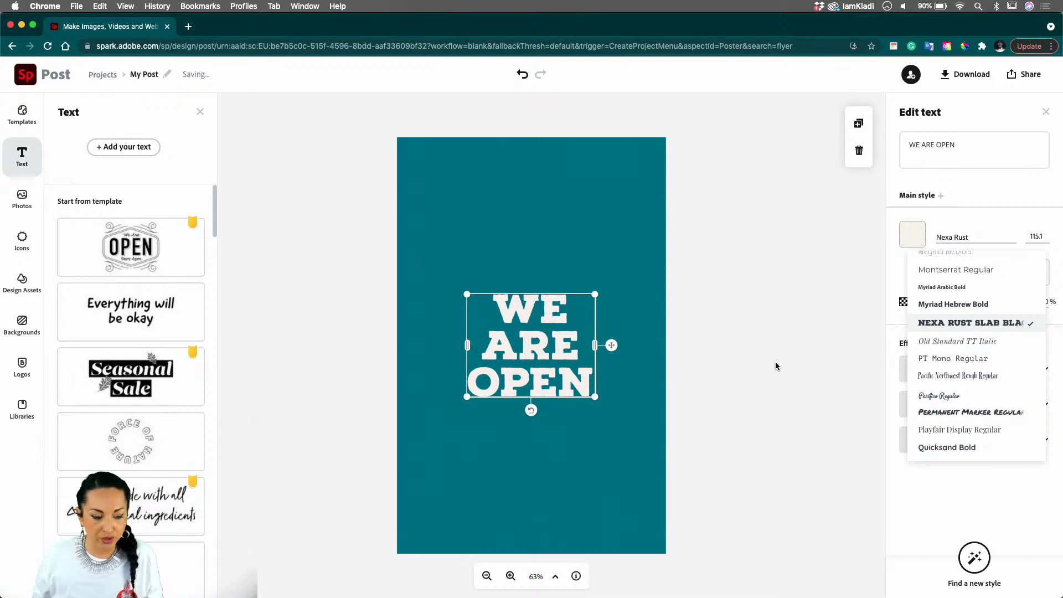
Search the free photos for "colorful abstract" and add the multicolored light dots photo to the flyer.
click(24, 206)
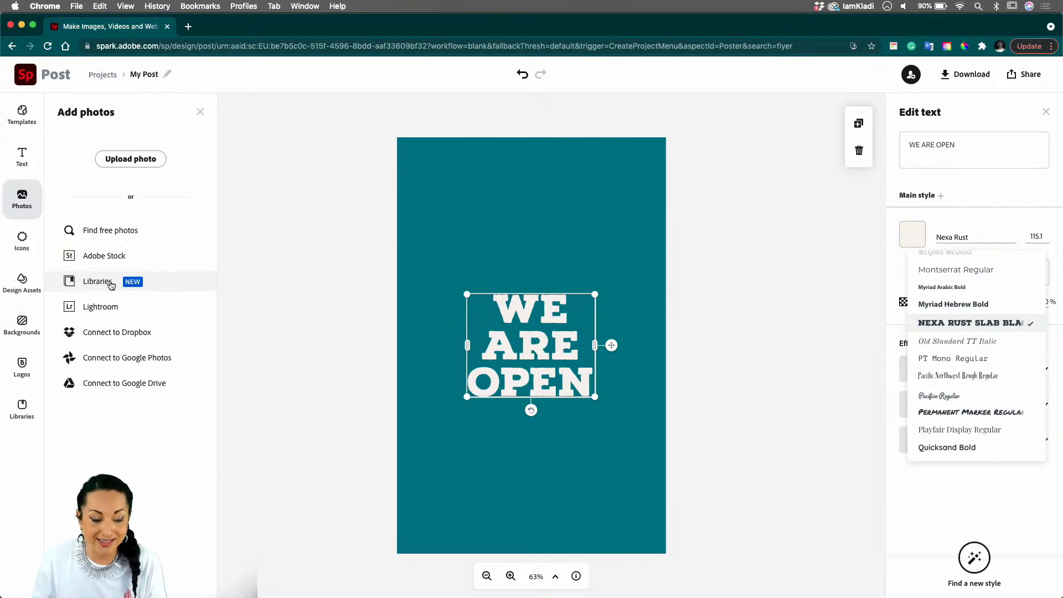
click(110, 285)
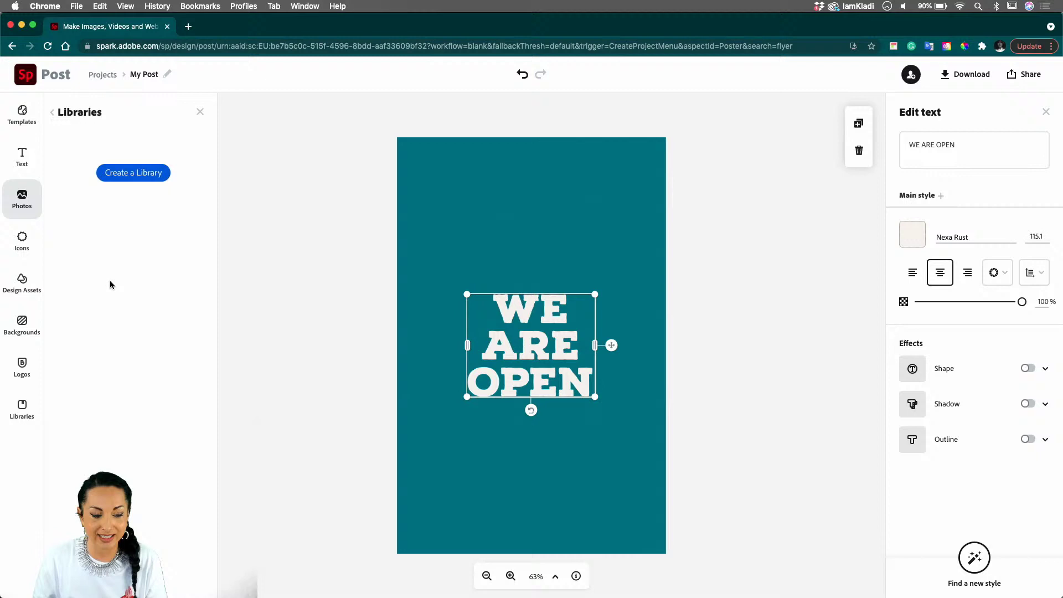
click(52, 112)
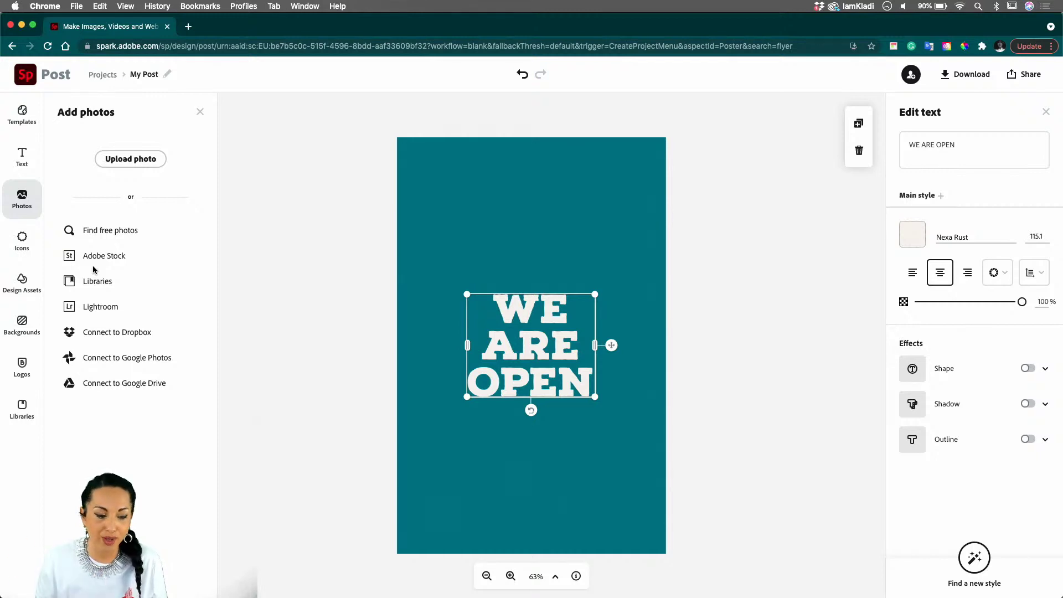
click(87, 233)
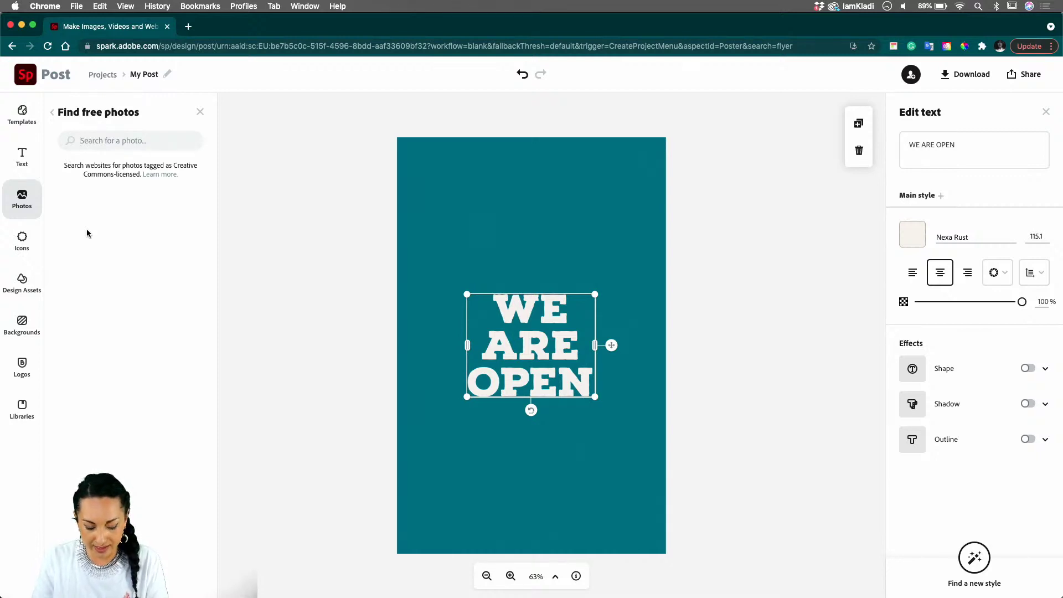
text(colord)
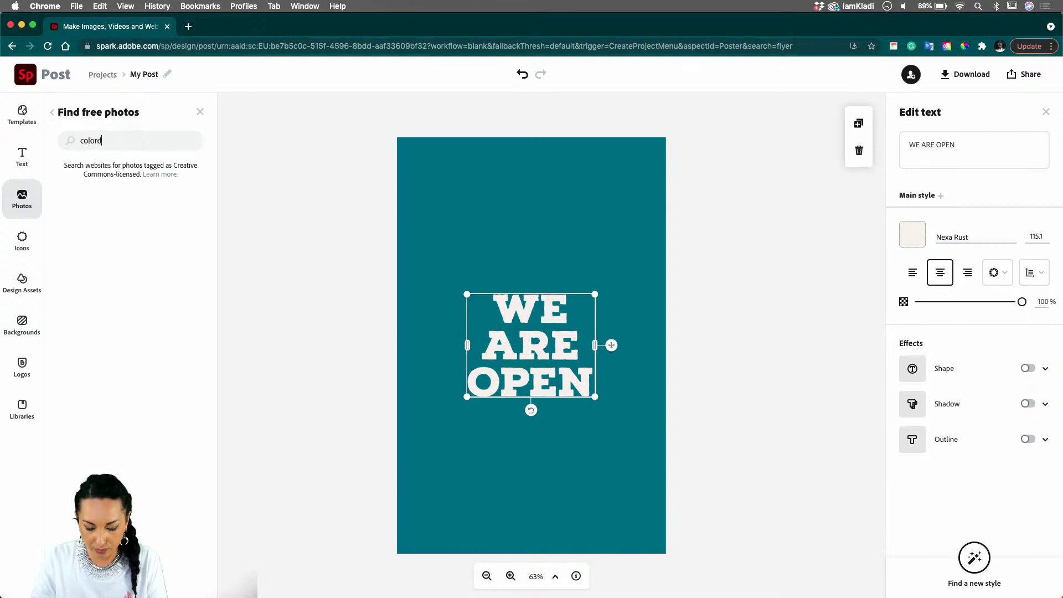
key(BackSpace)
text(ful )
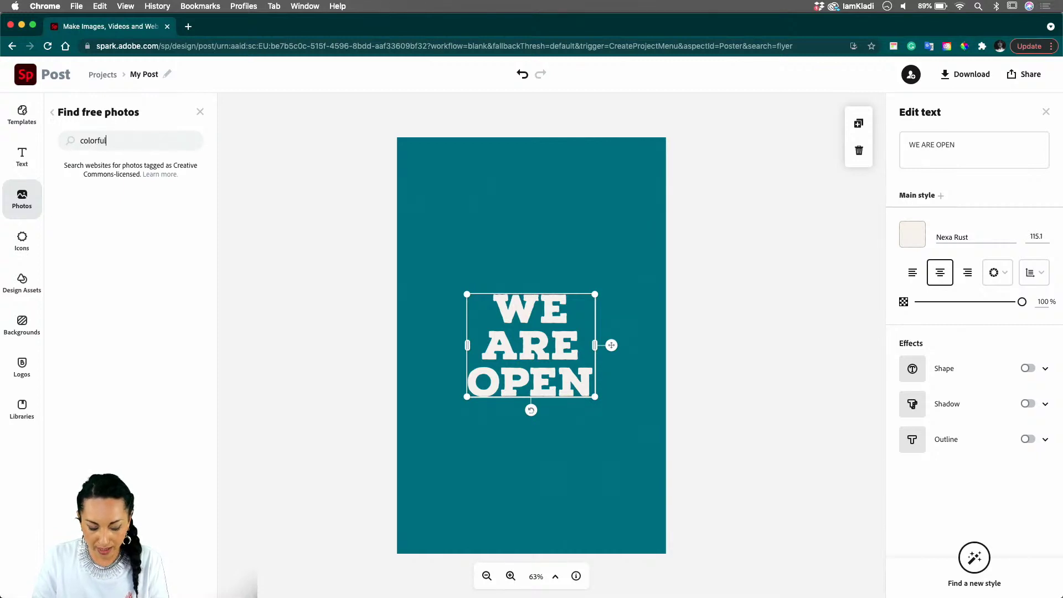
text(abstra)
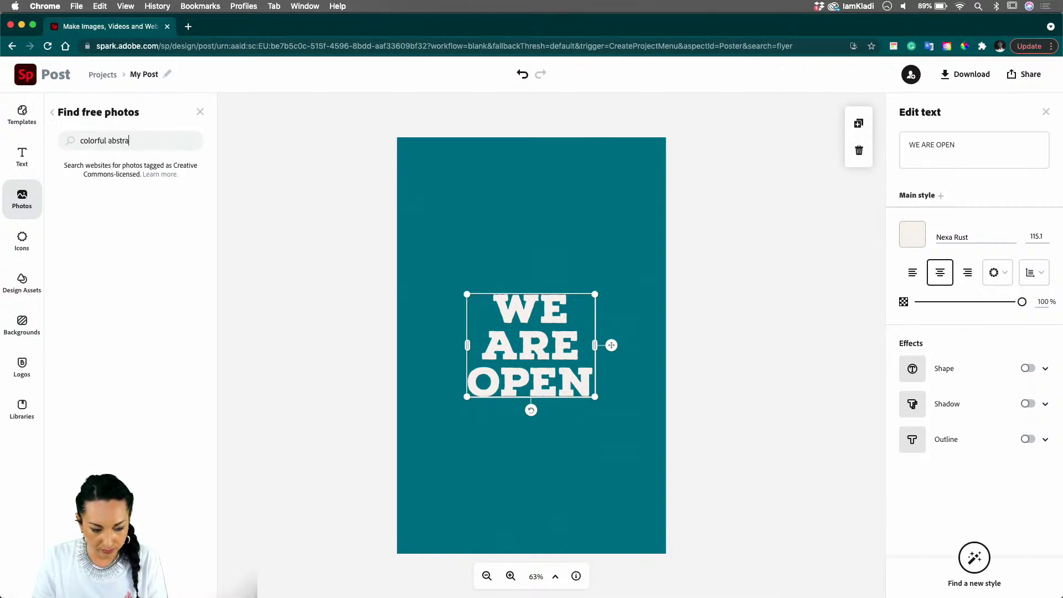
text(ct)
key(Return)
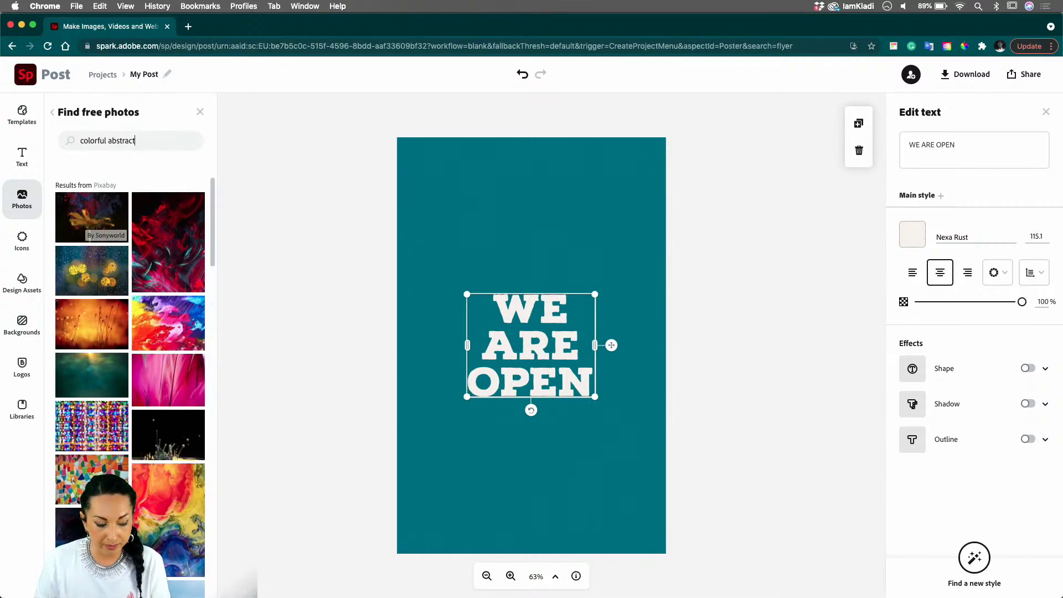
click(105, 437)
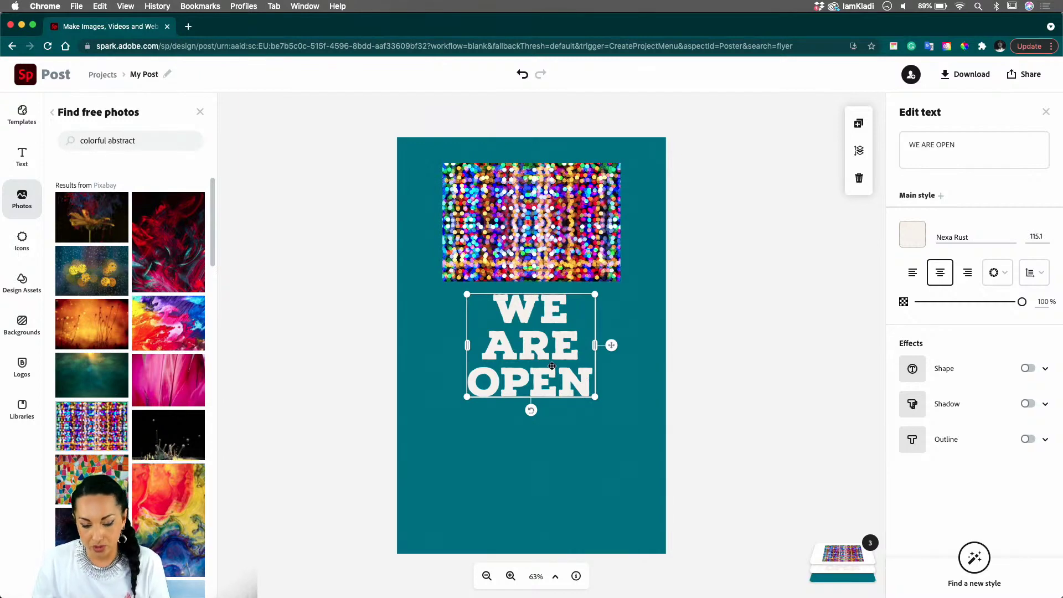
Place the WE ARE OPEN text over the photo, layered in front of it, and enlarge it to a size of about 120.
drag(562, 357, 565, 239)
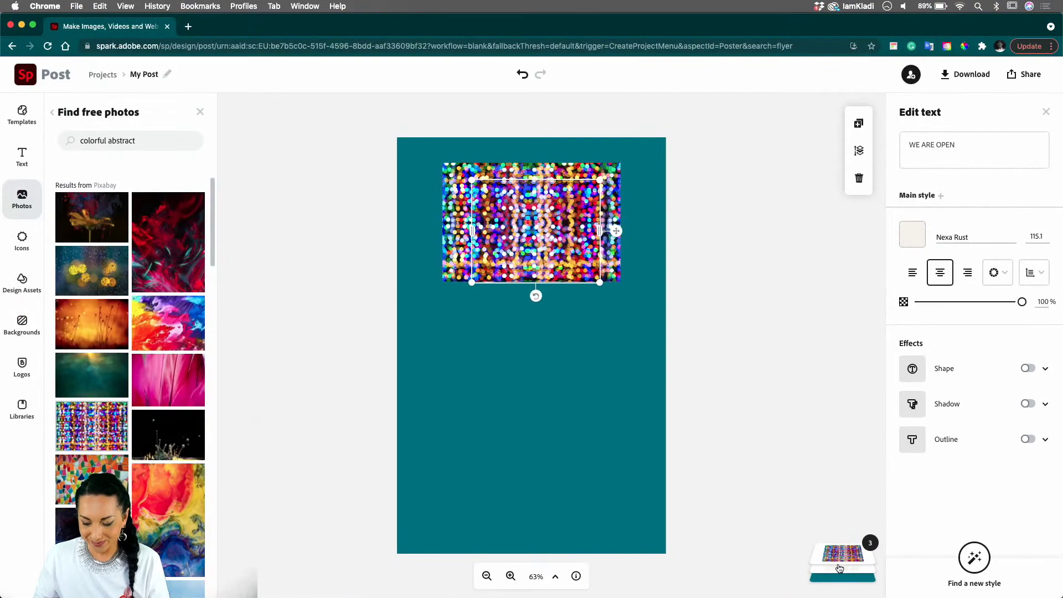
click(843, 573)
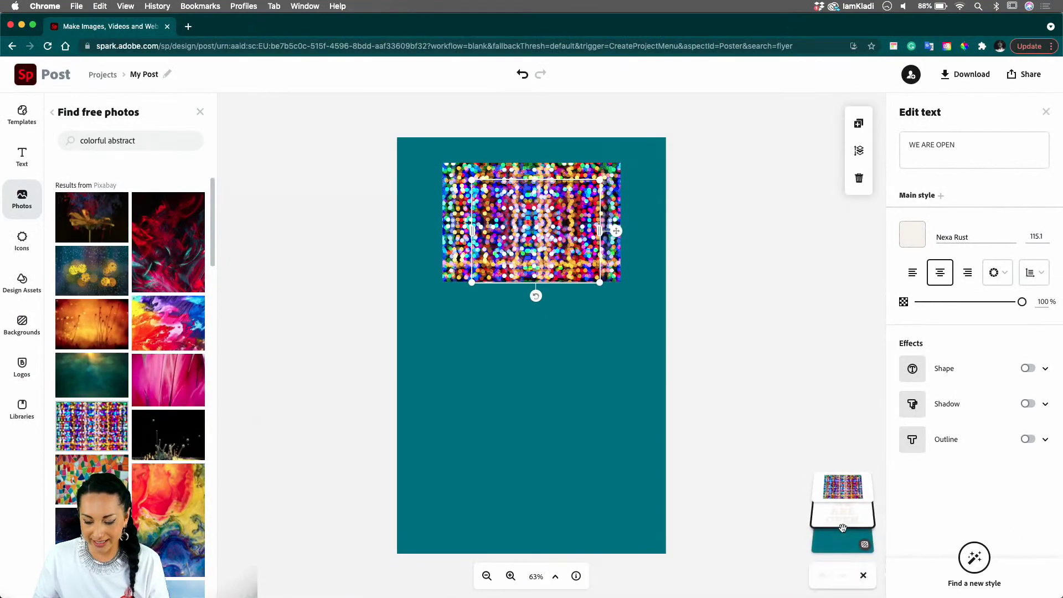
drag(846, 468, 842, 482)
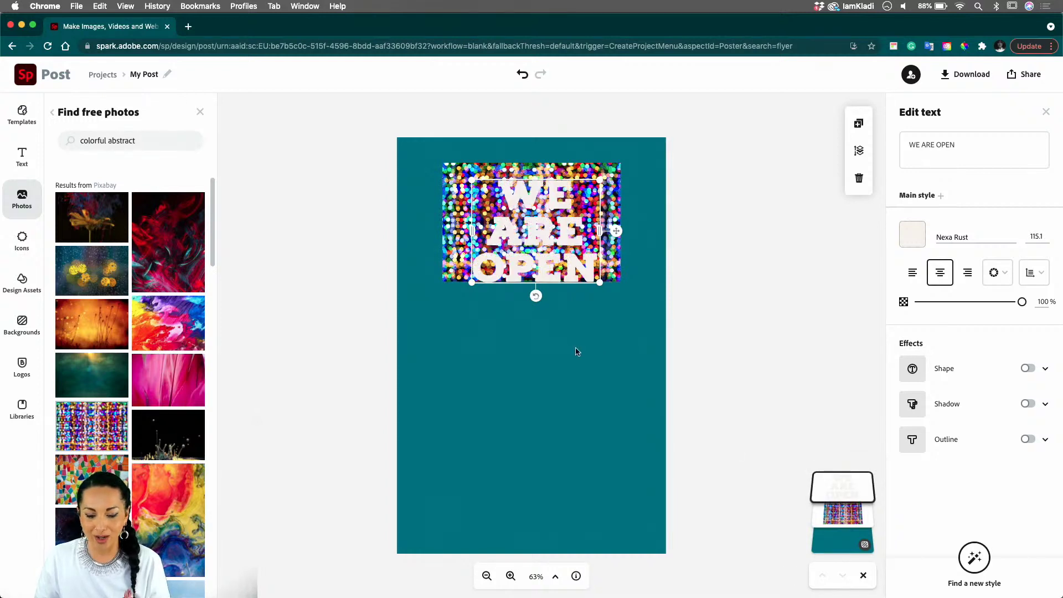
drag(571, 232, 568, 234)
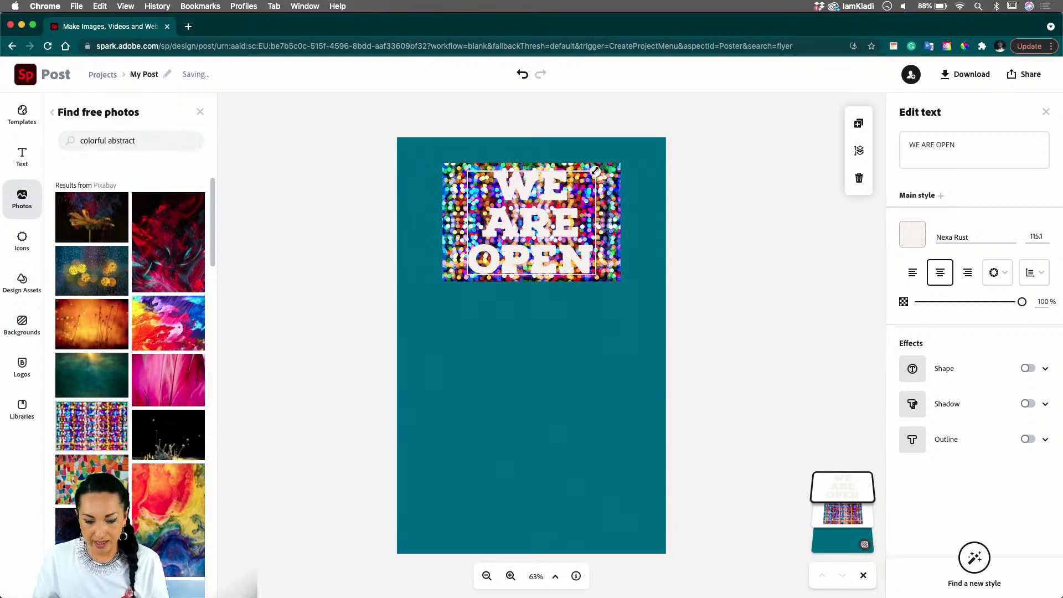
drag(594, 179, 541, 181)
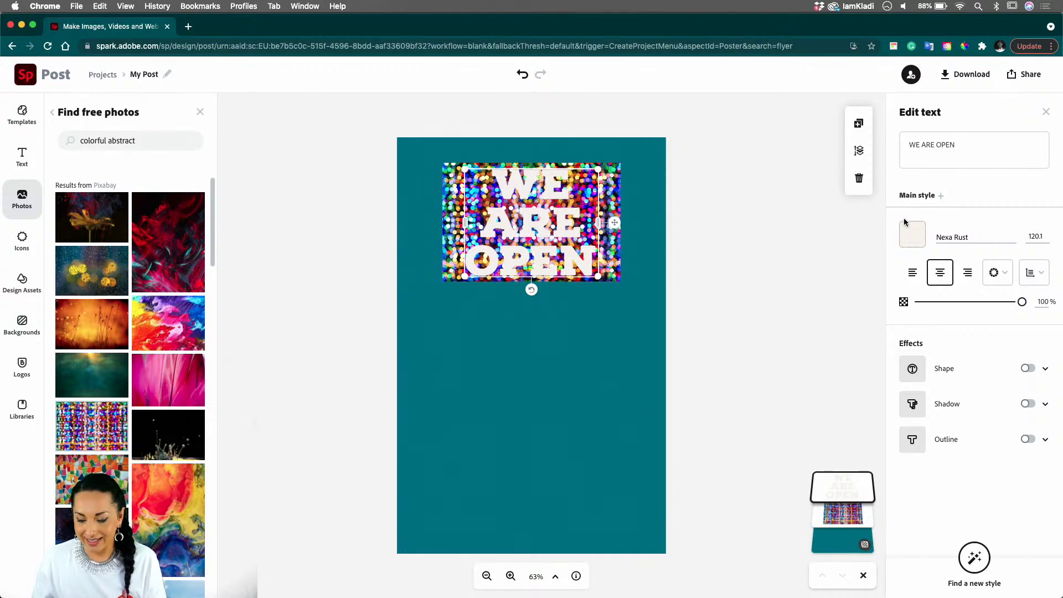
Add a filled square shape behind the WE ARE OPEN text and set the shape's size to 46 so it covers the photo.
click(1027, 369)
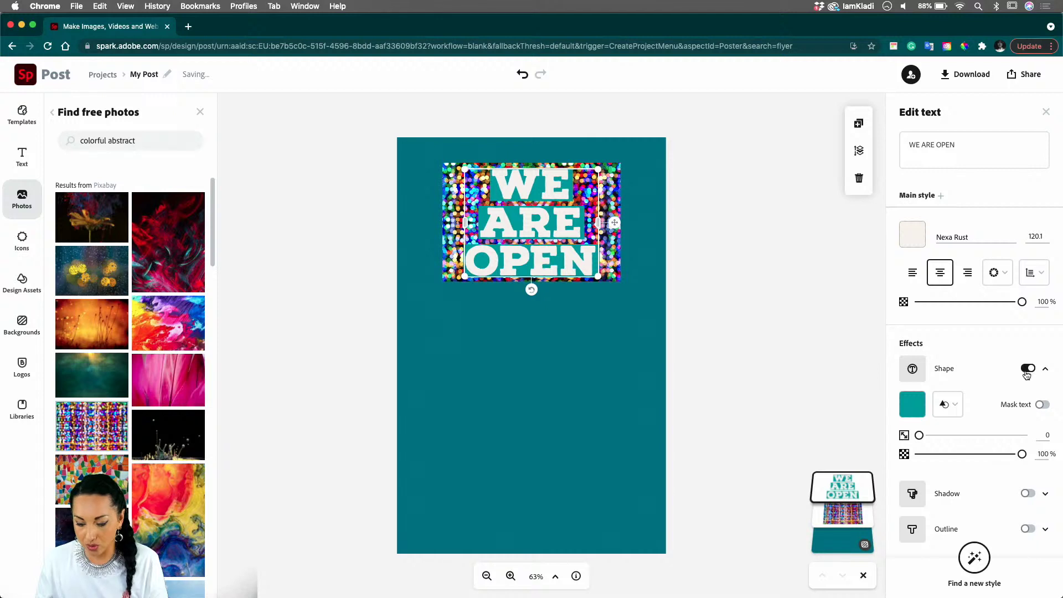
click(955, 406)
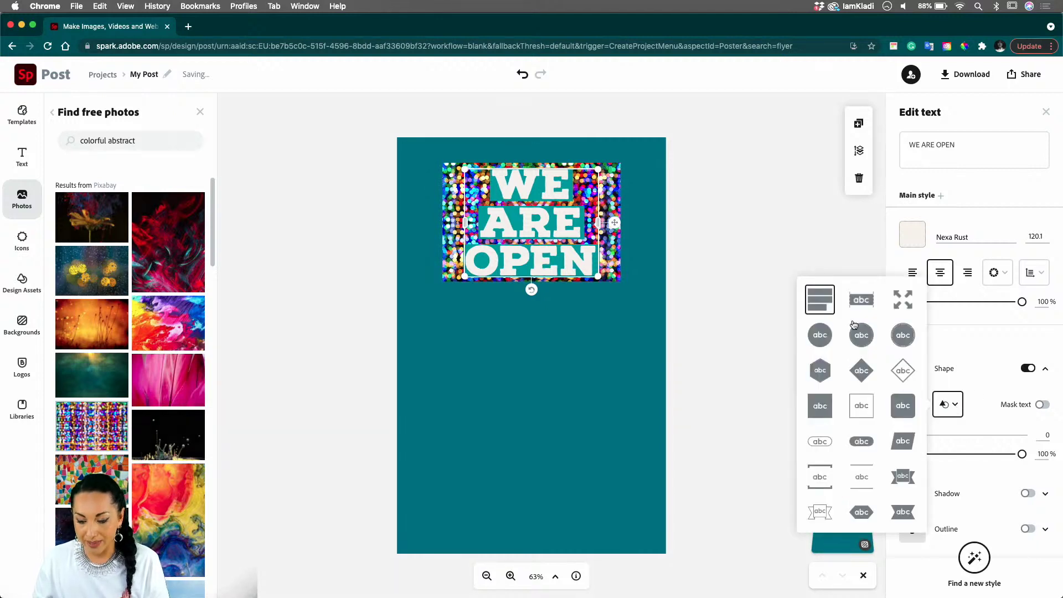
click(830, 409)
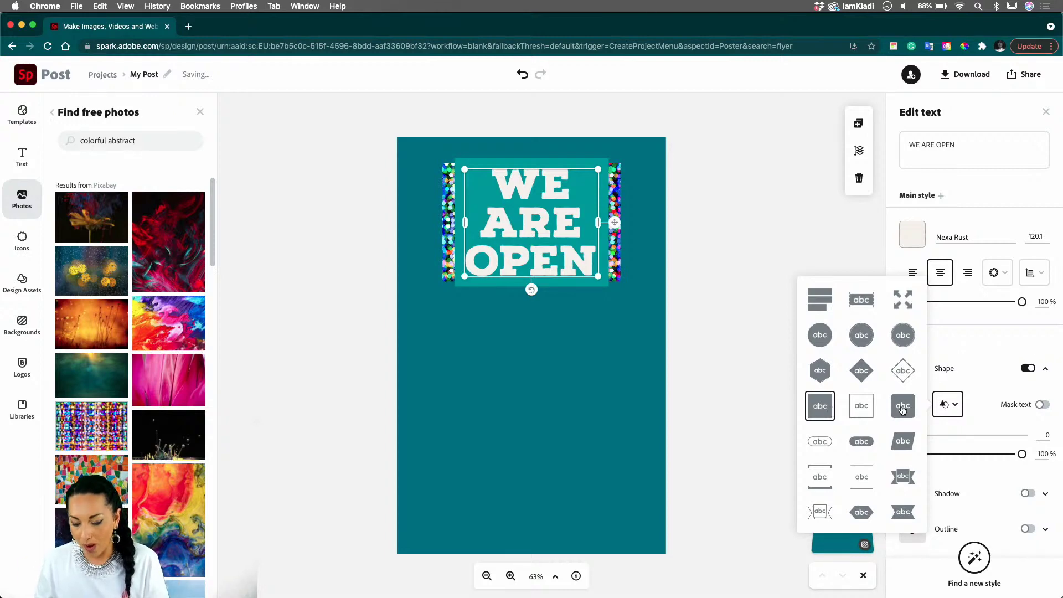
click(966, 349)
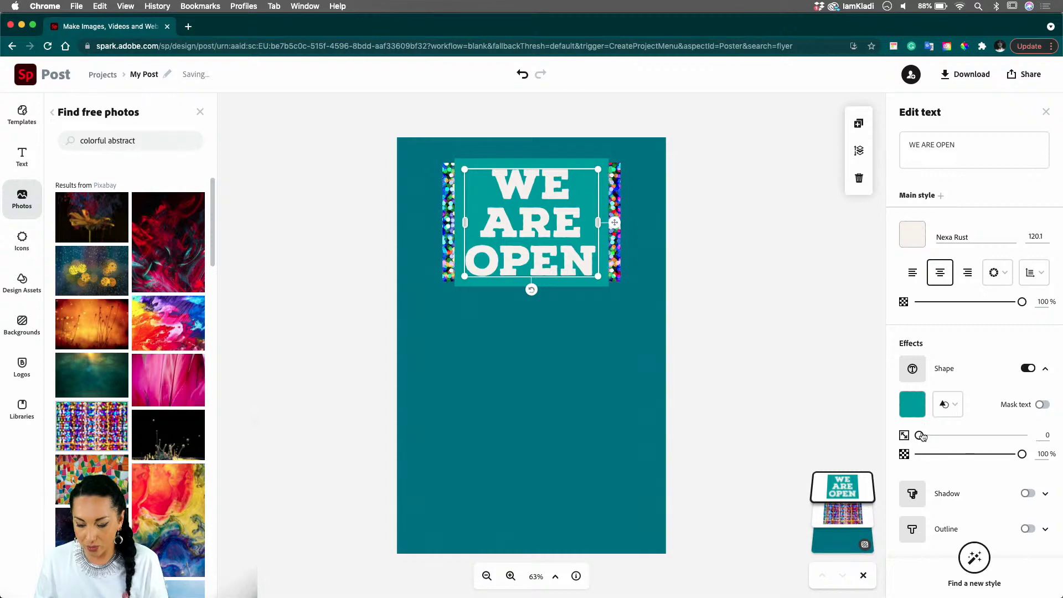
drag(919, 435, 966, 435)
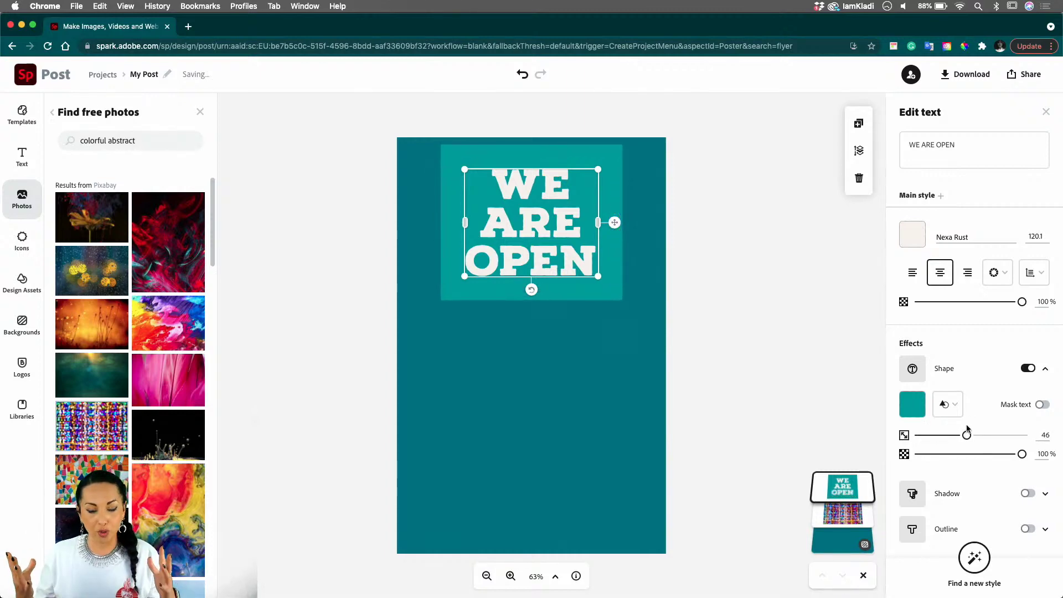
Match the shape's color to the flyer's teal background, 037F8C, and mask the text so the photo fills the letters.
click(917, 411)
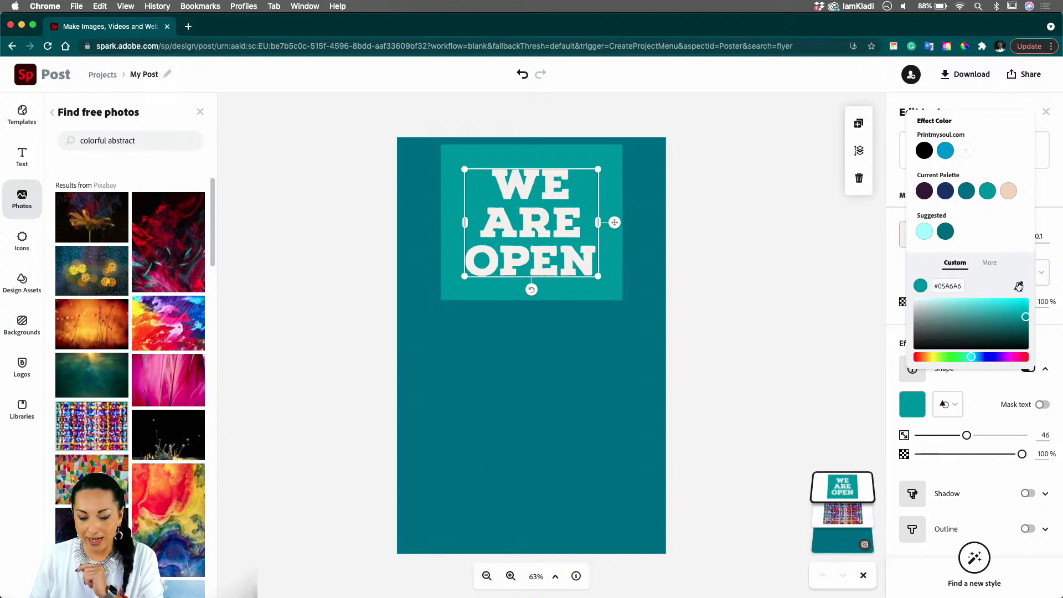
click(624, 390)
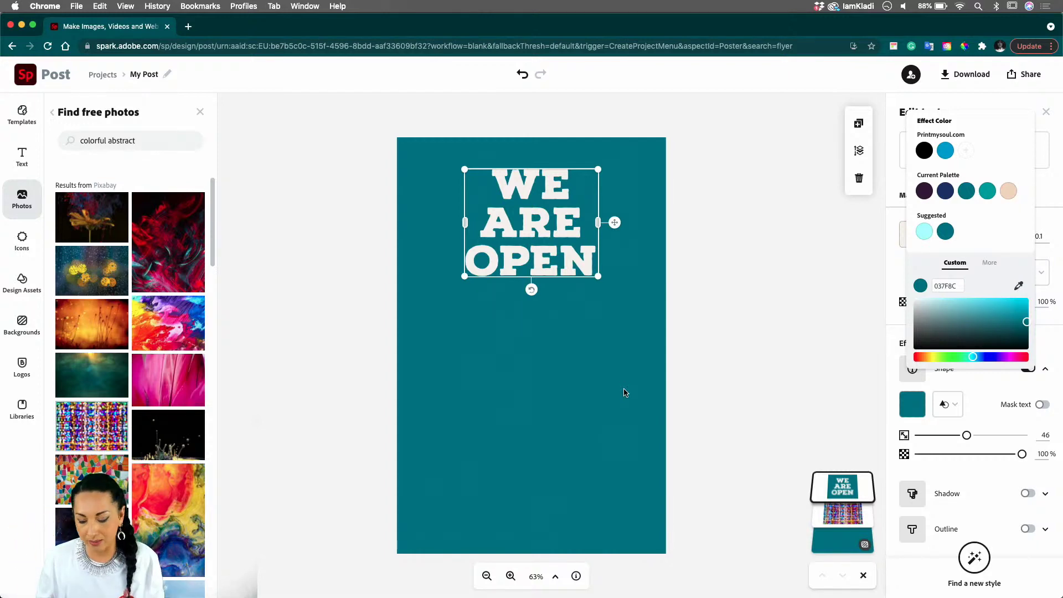
click(977, 398)
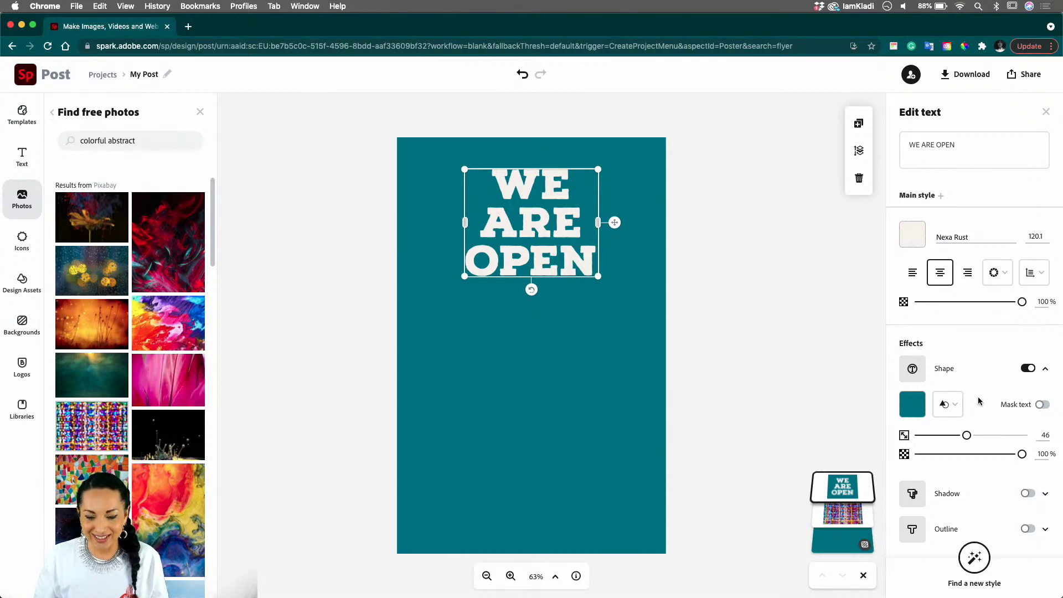
click(1041, 405)
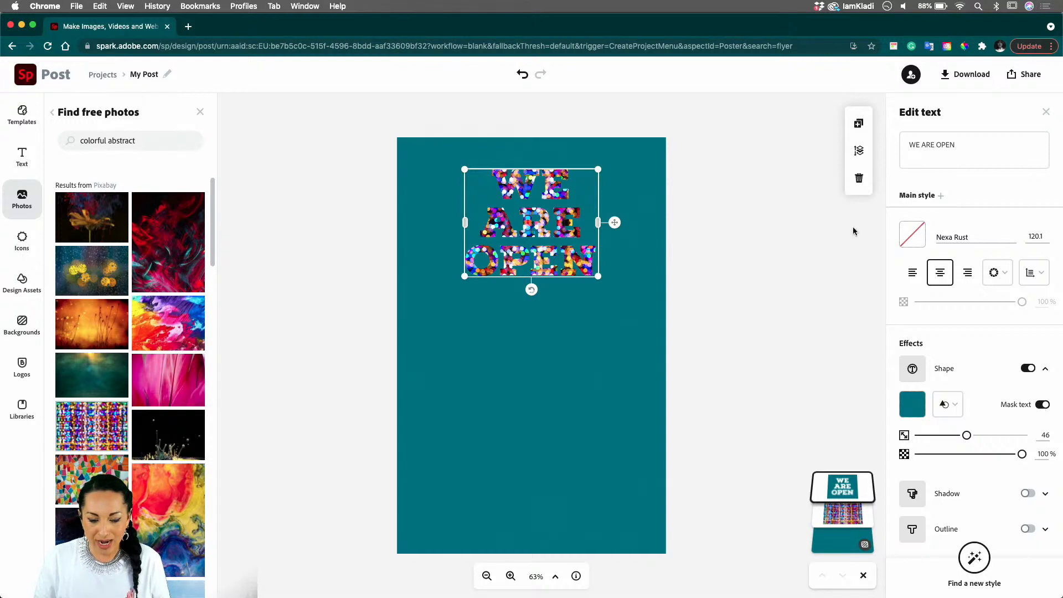
Replace the light dots photo with the yellow and orange watercolor texture, and reposition the WE ARE OPEN text so the photo fills all its letters.
scroll(630, 295, up, 5)
scroll(629, 295, up, 5)
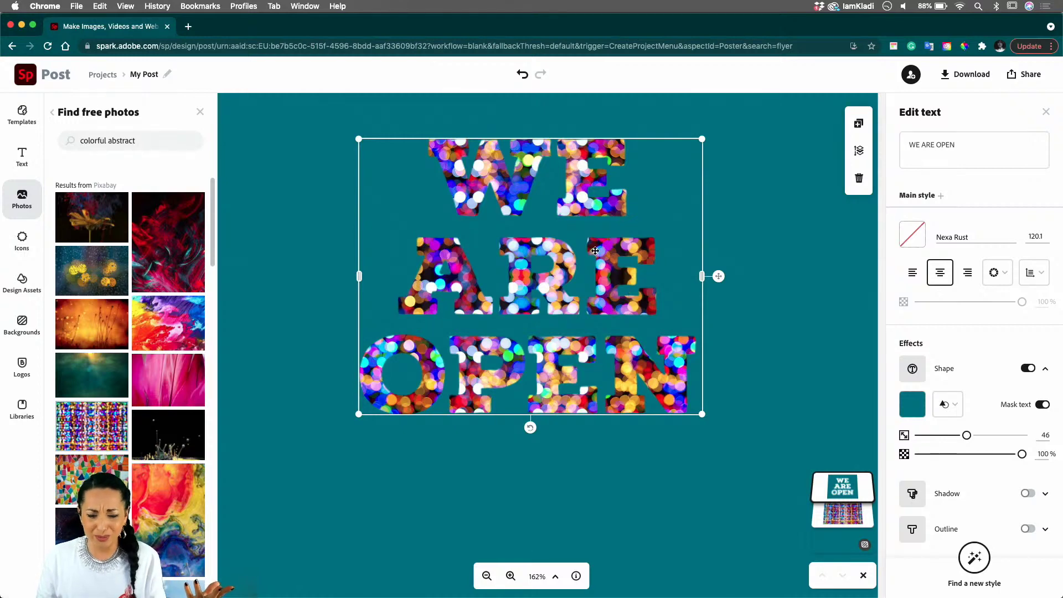
scroll(545, 316, up, 4)
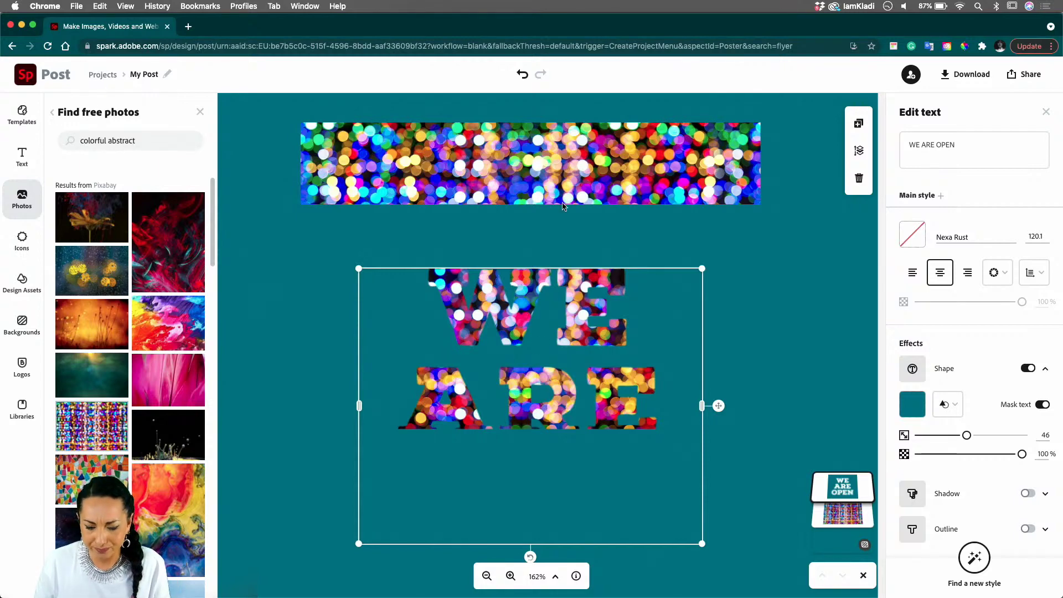
click(564, 180)
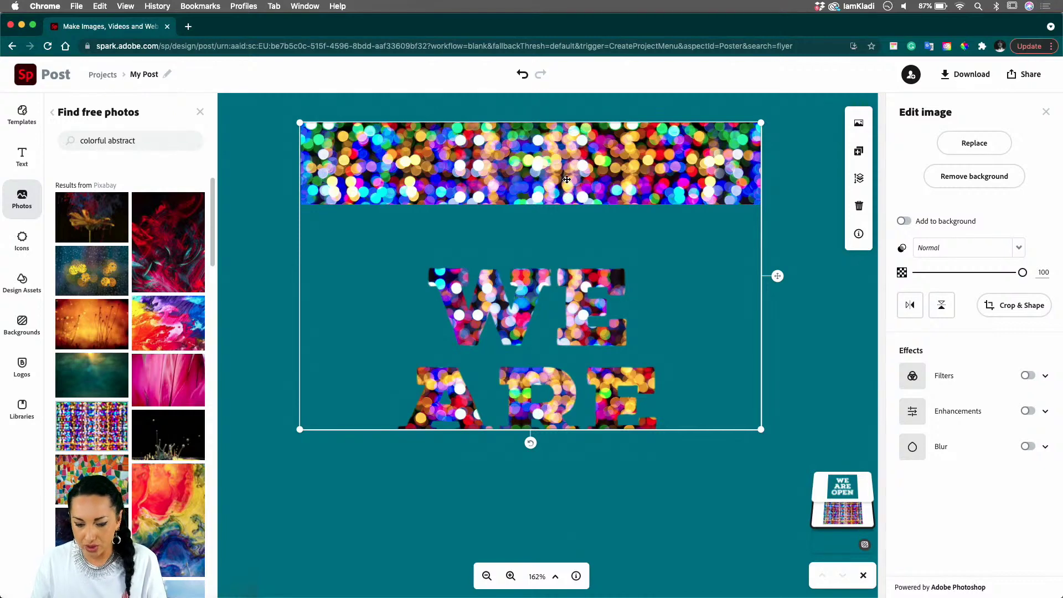
click(970, 151)
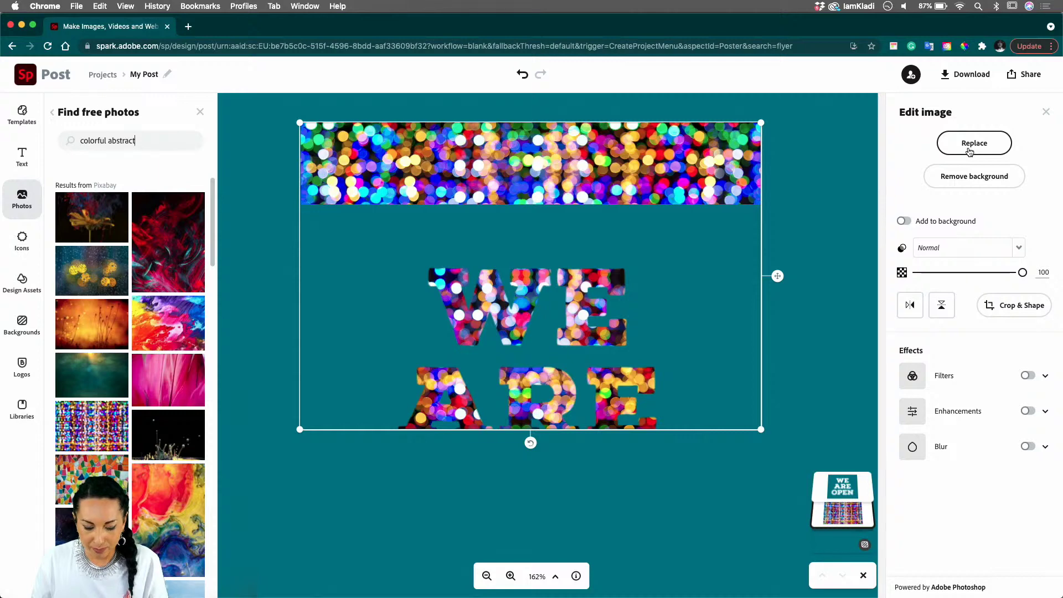
scroll(130, 387, down, 3)
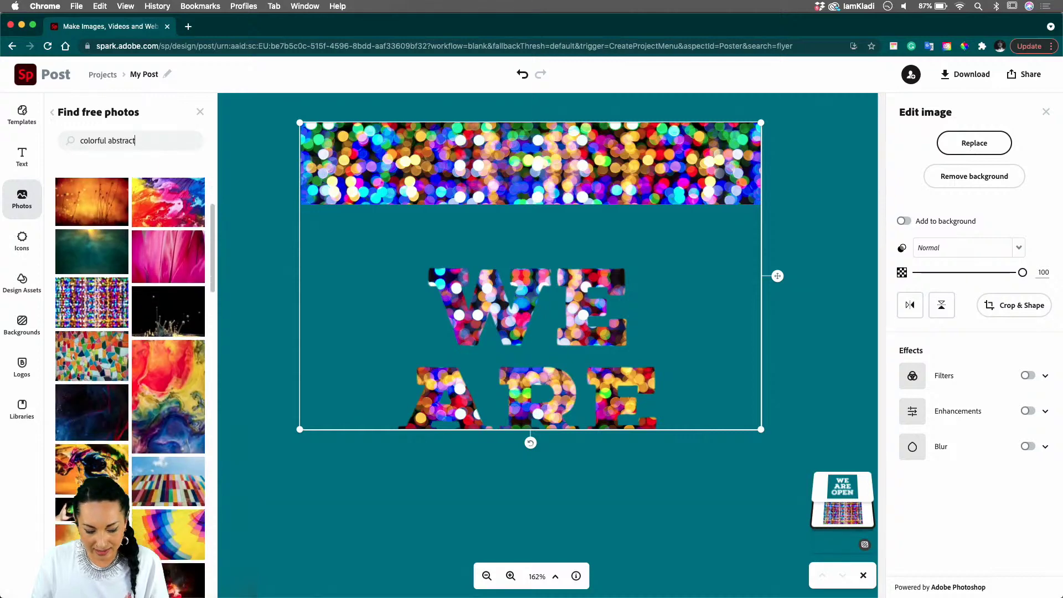
scroll(97, 509, down, 1)
click(97, 510)
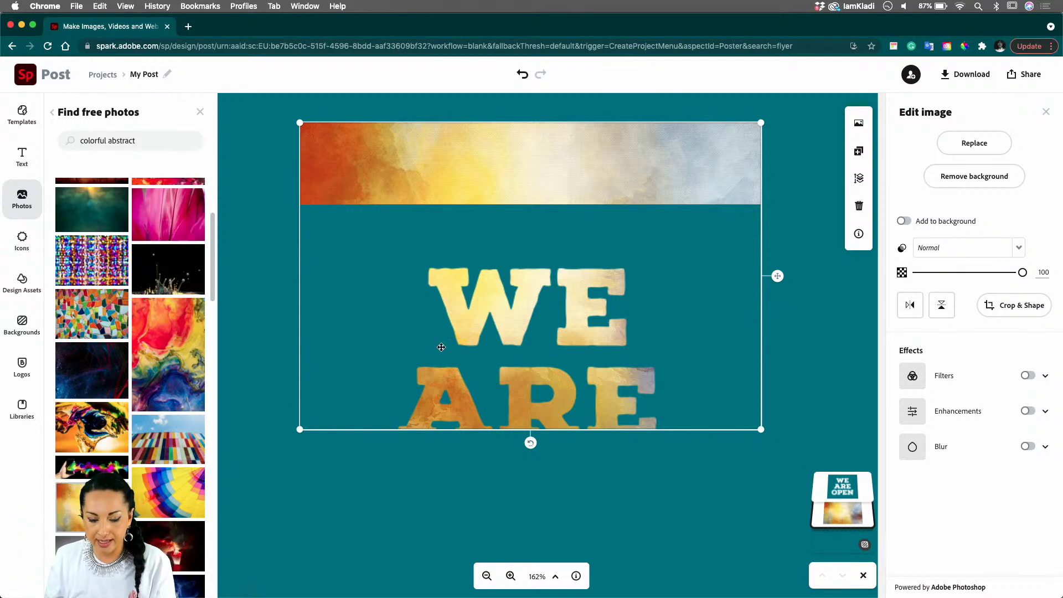
drag(570, 241, 566, 161)
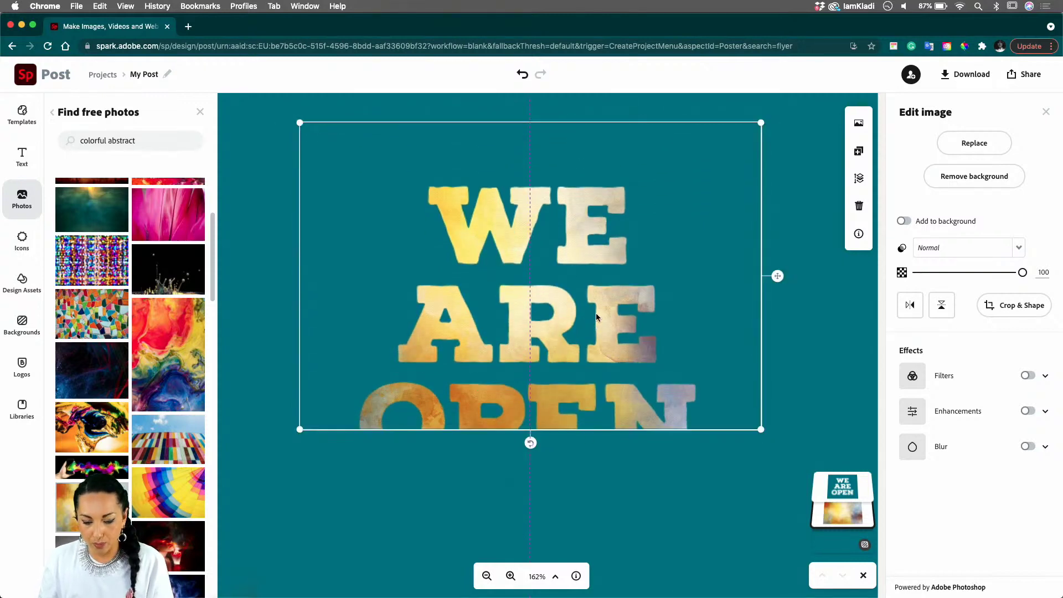
drag(596, 311, 598, 278)
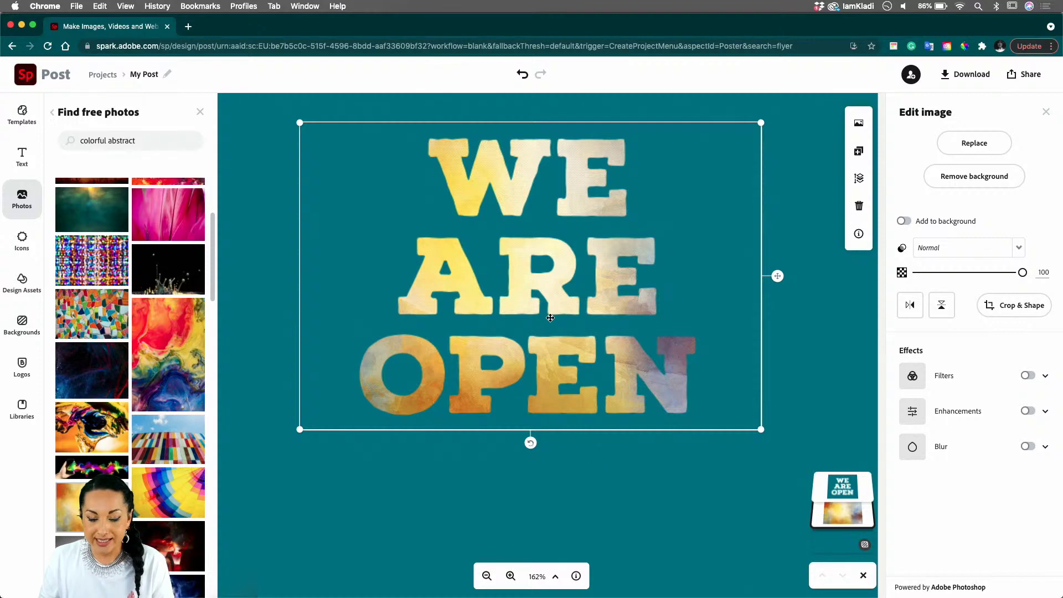
Change the font of the WE ARE OPEN text to Juniper Std Medium.
click(551, 317)
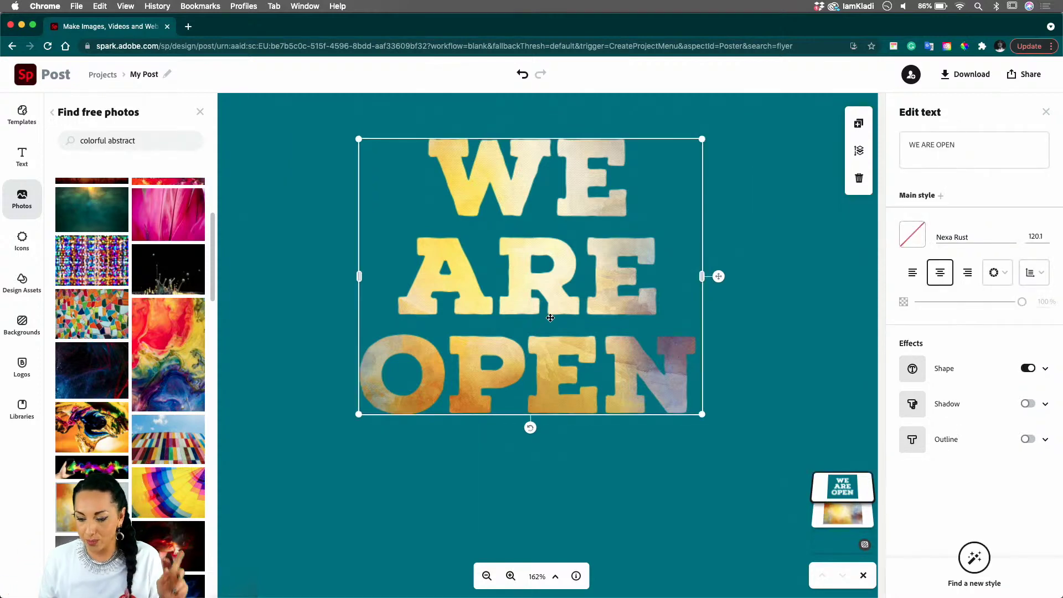
click(961, 237)
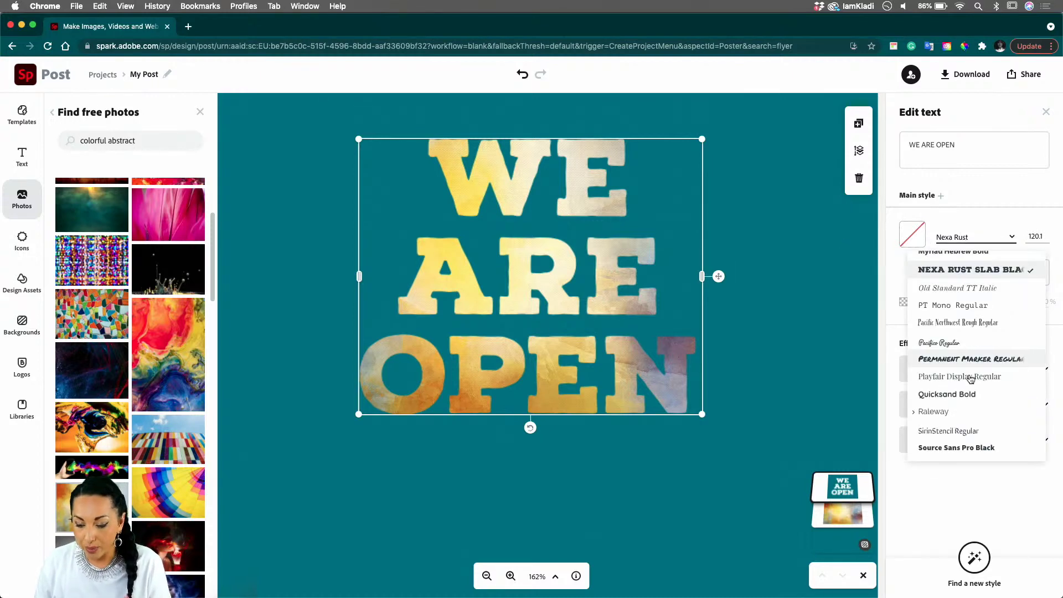
scroll(971, 379, down, 10)
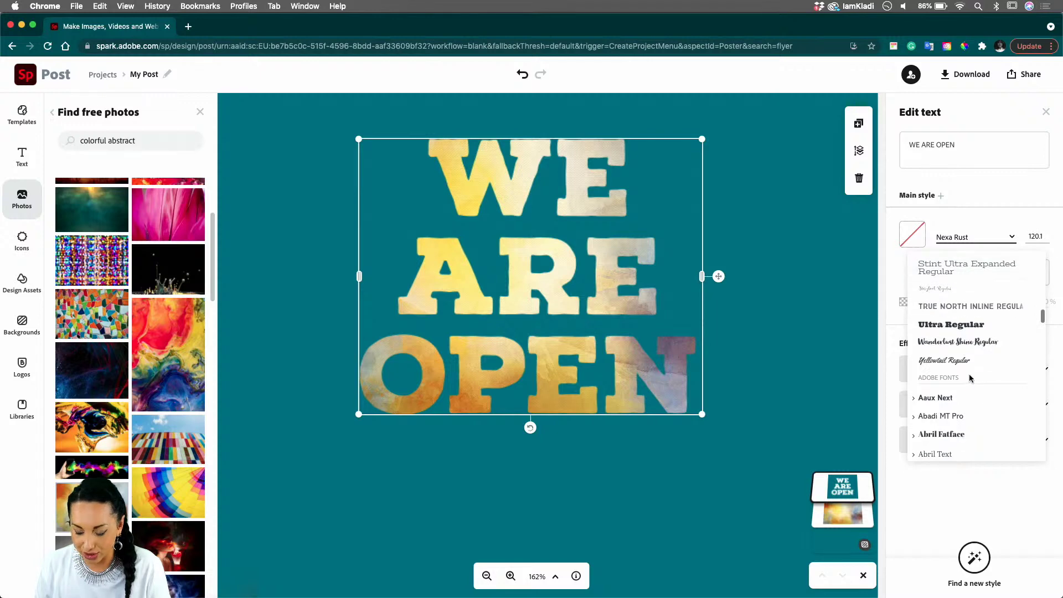
scroll(970, 379, down, 10)
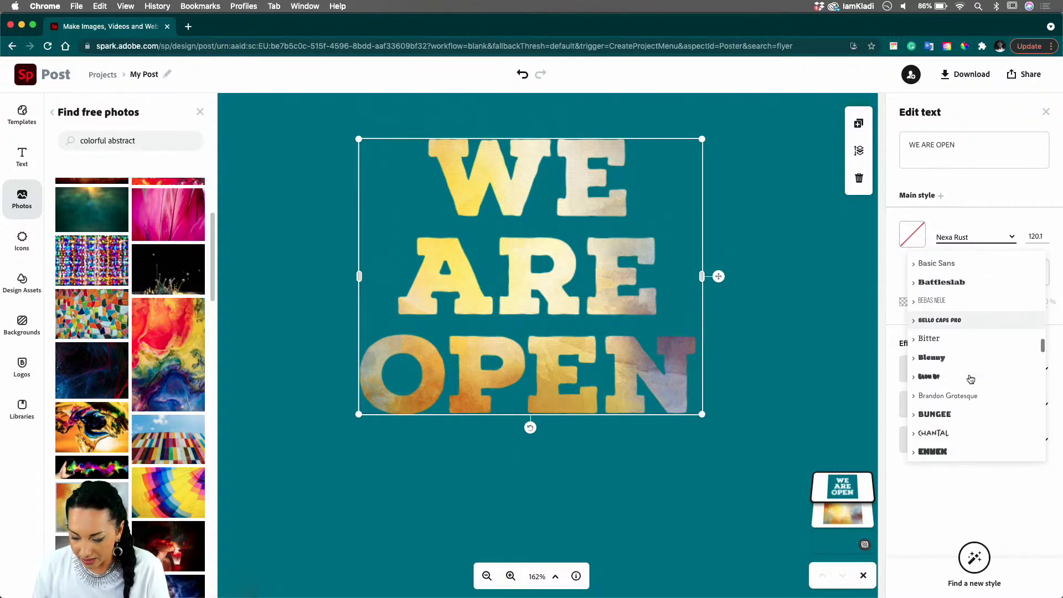
scroll(971, 379, down, 10)
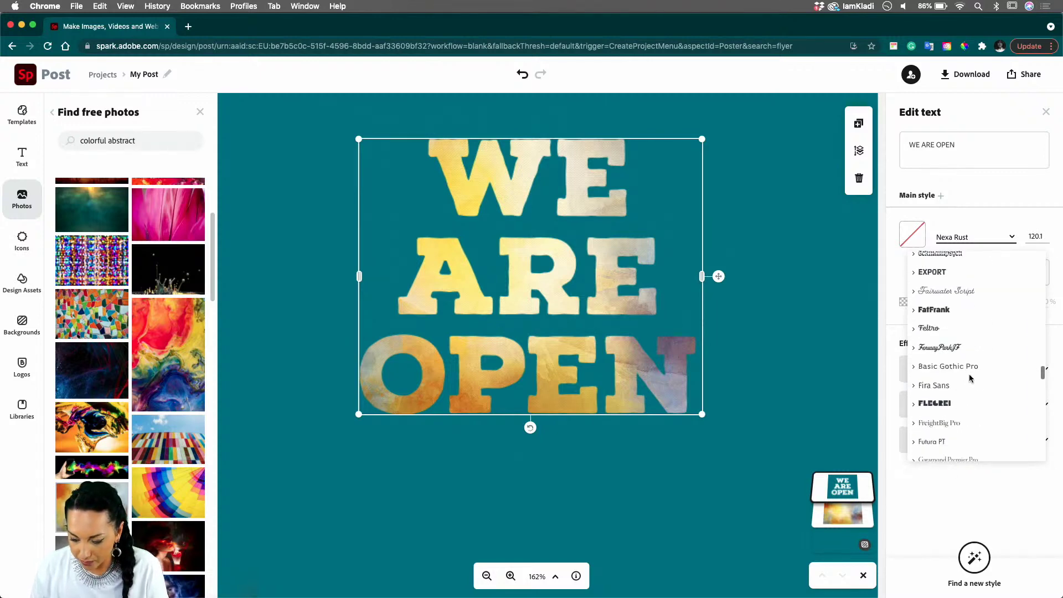
scroll(970, 379, down, 6)
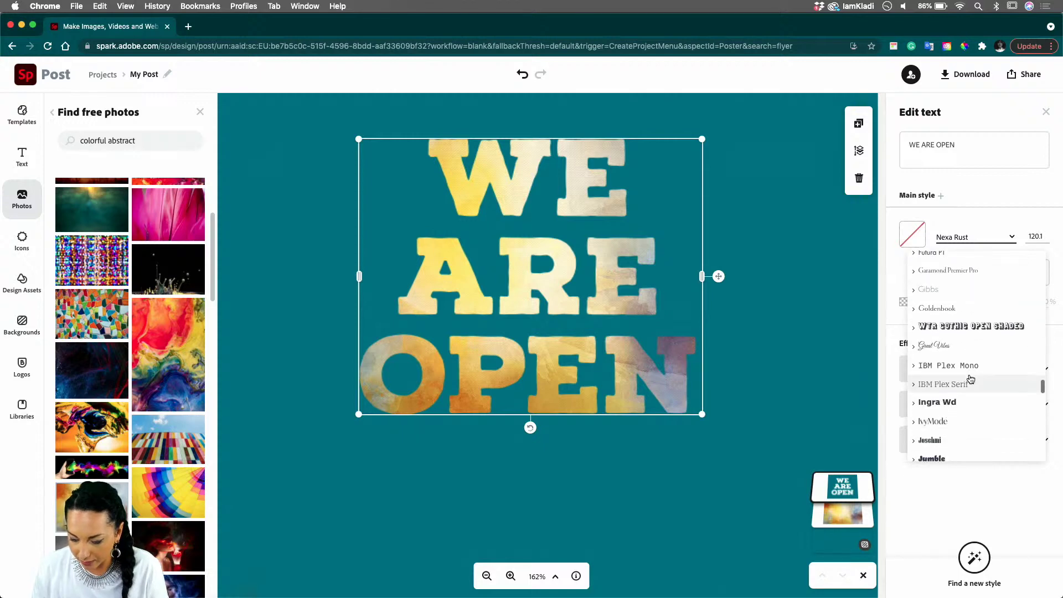
scroll(970, 379, down, 3)
click(955, 424)
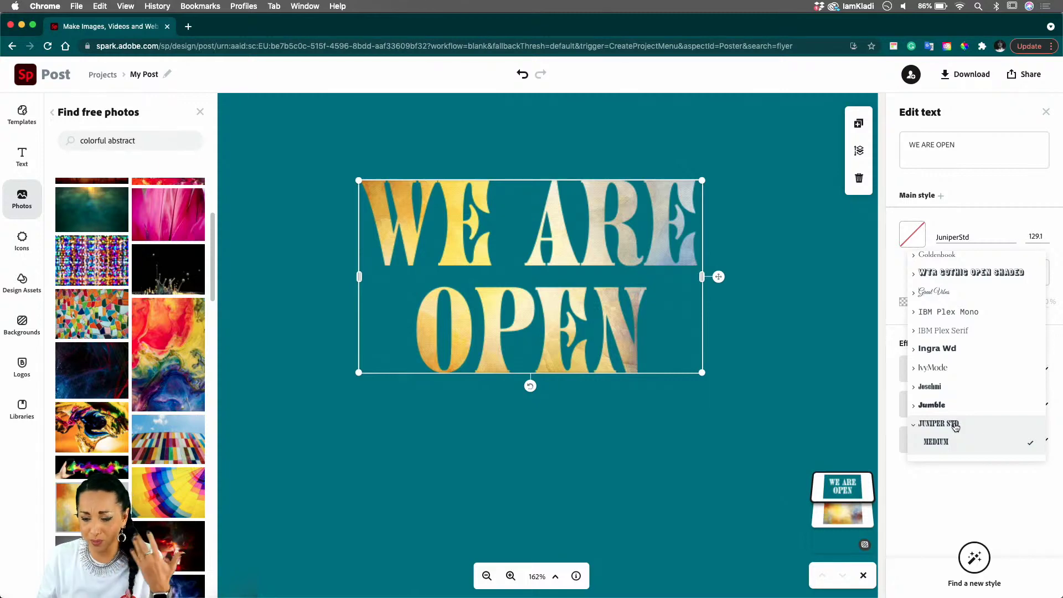
Try an exclamation mark at the end of the WE ARE OPEN text and remove it.
click(973, 152)
text(!)
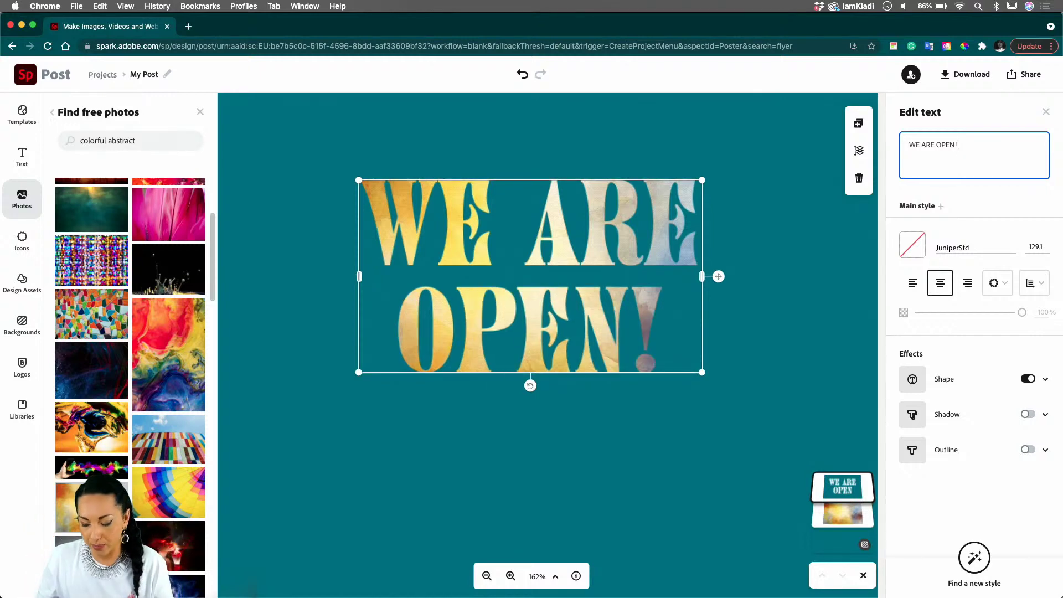
key(BackSpace)
Try to add the cream paint stroke from the Brushes design assets to the flyer.
scroll(620, 406, down, 5)
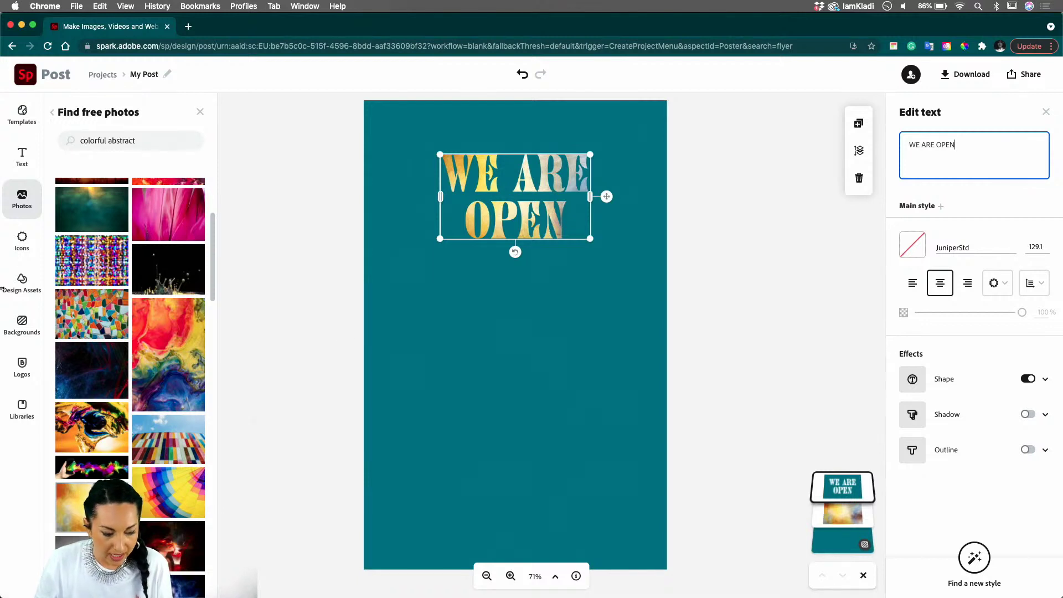
click(20, 283)
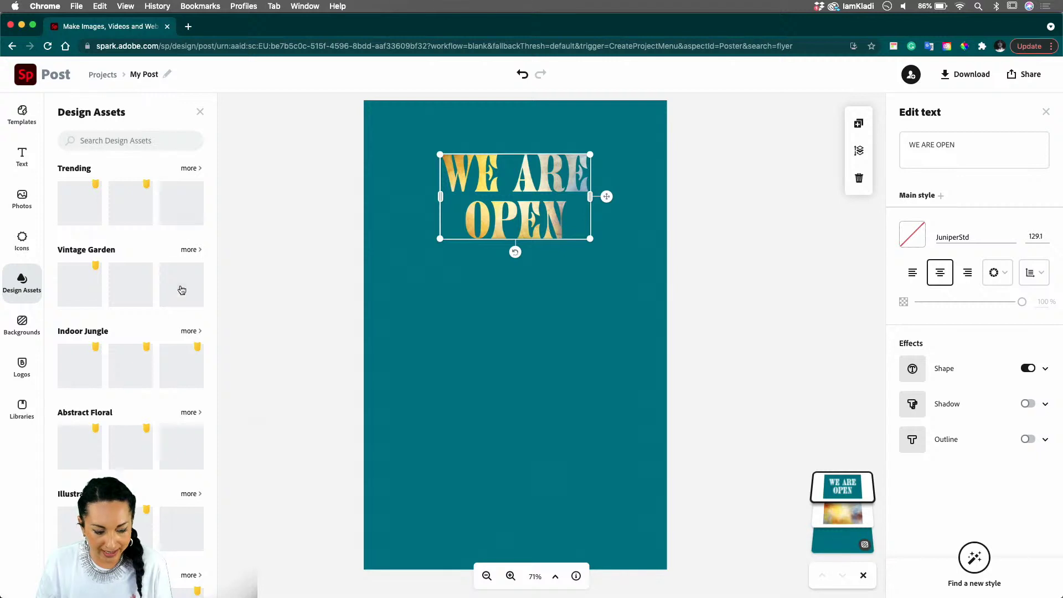
scroll(176, 408, down, 5)
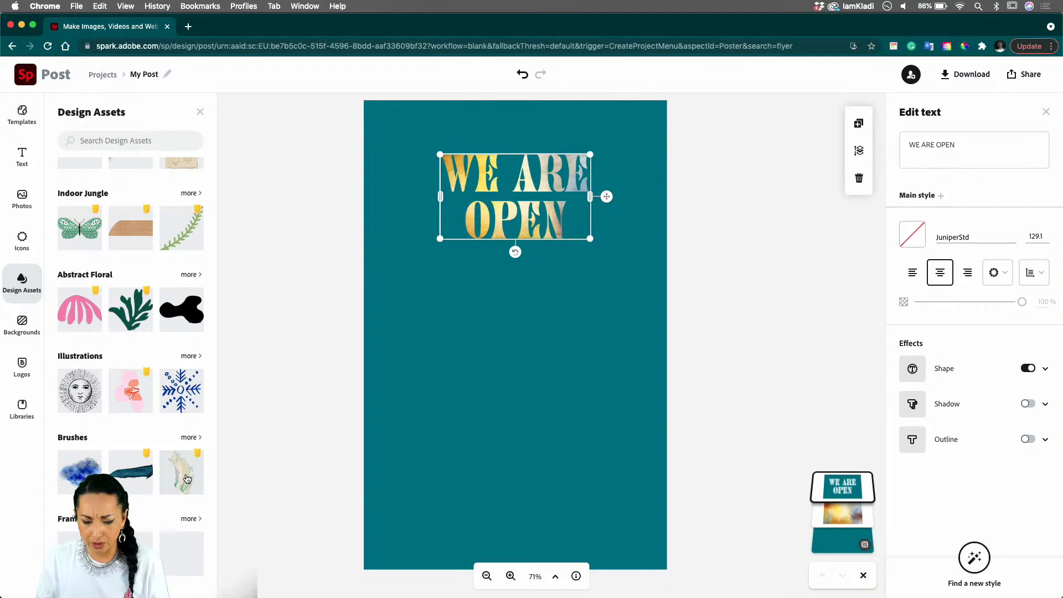
click(187, 478)
click(187, 478)
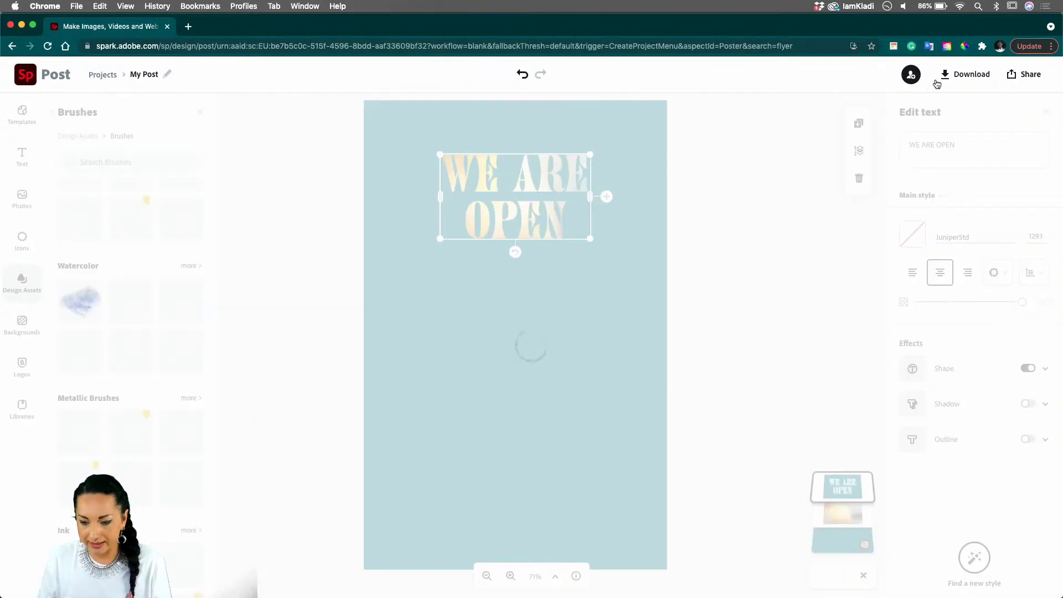
Switch the Wi-Fi network to PRINTMYSOUL FAST and reload the flyer's page.
click(960, 6)
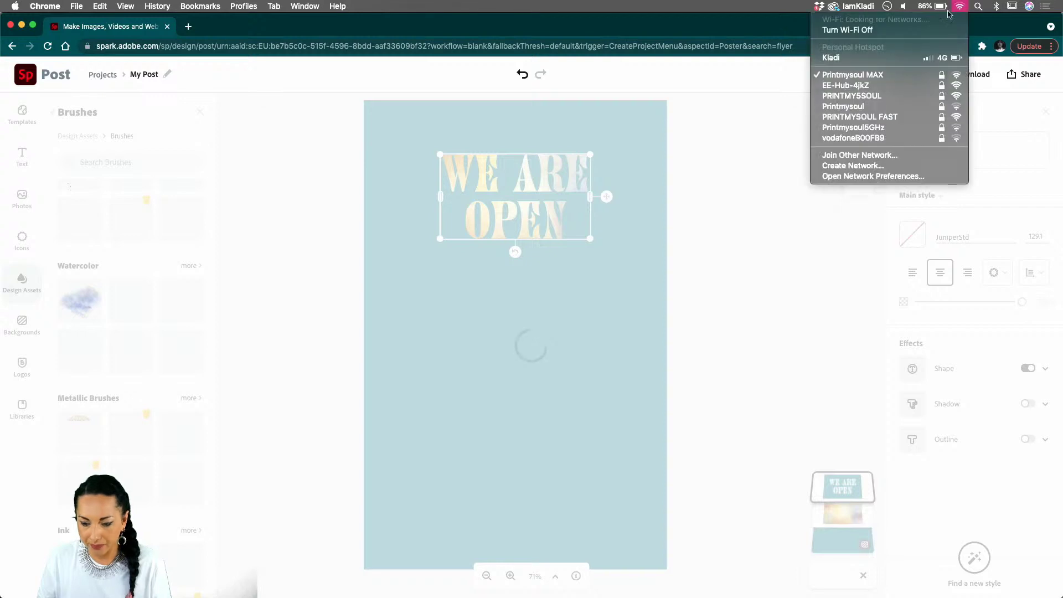
click(878, 118)
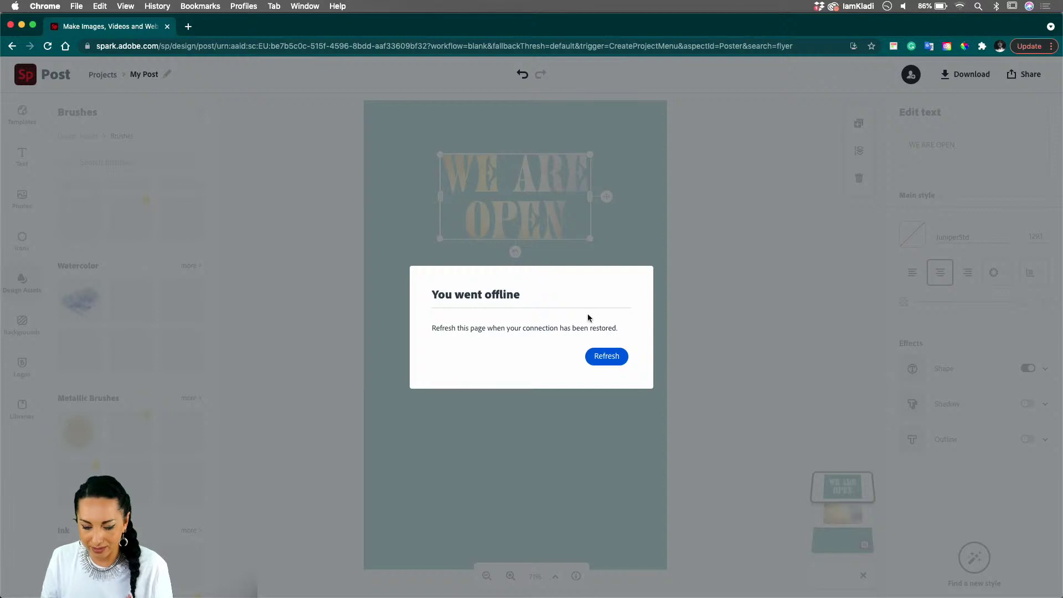
click(605, 361)
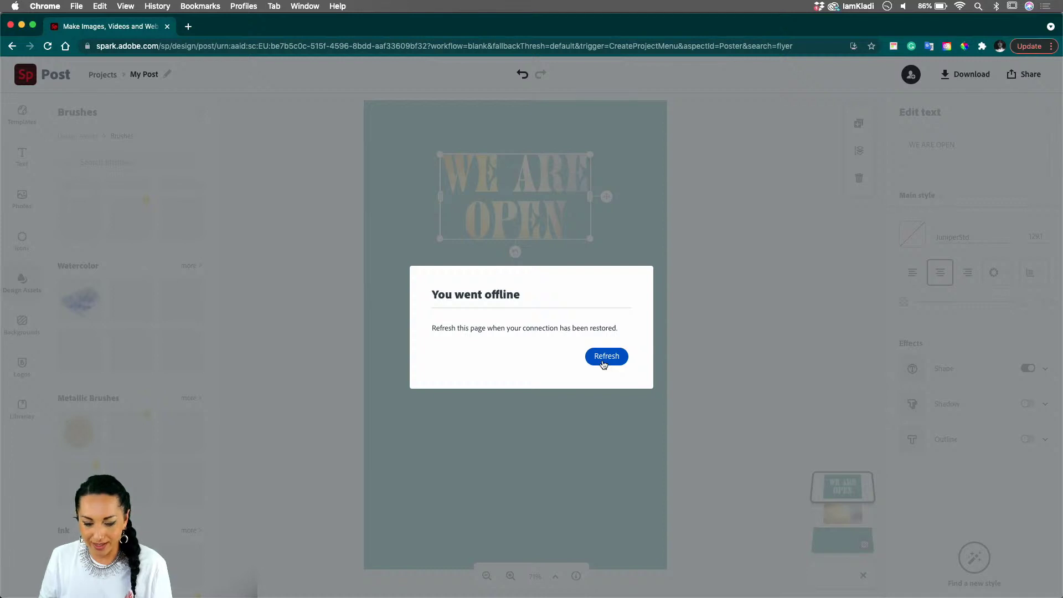
click(605, 357)
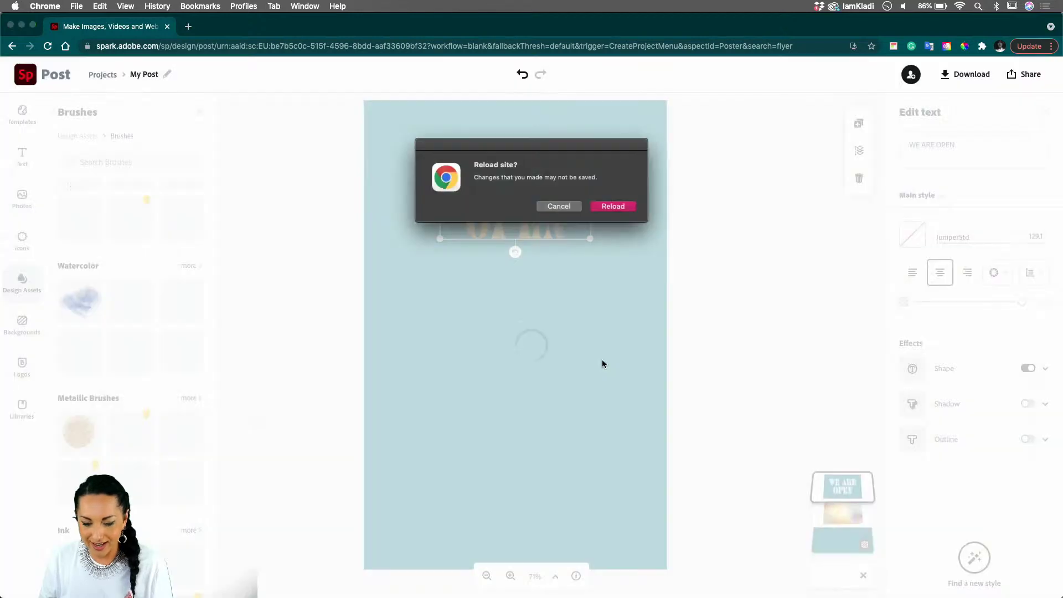
click(607, 209)
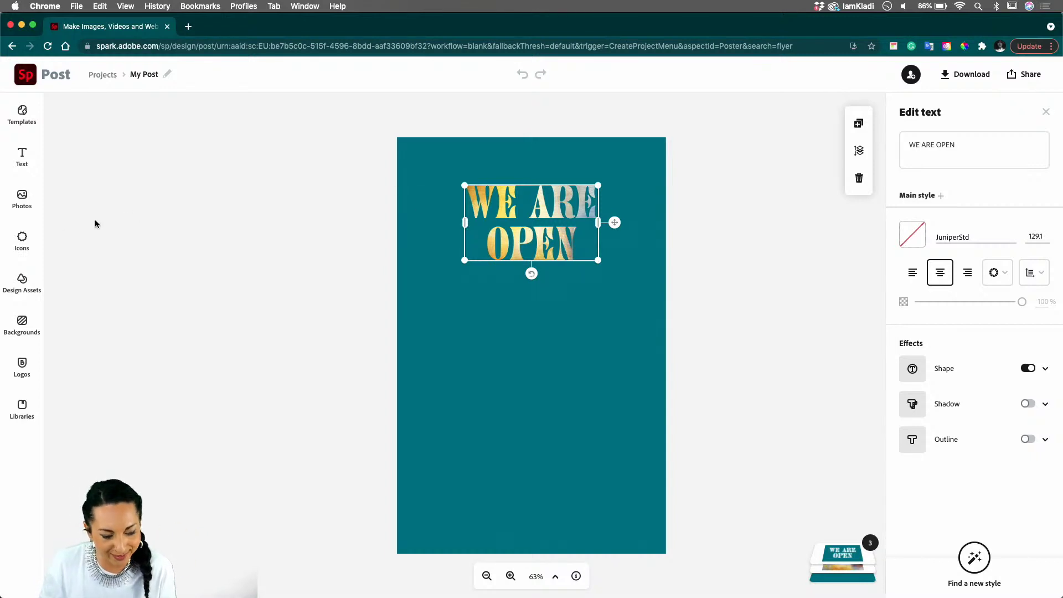
Add the cream paint stroke from the Brushes design assets and place it in the flyer's bottom-left corner, partly off the edge.
click(19, 282)
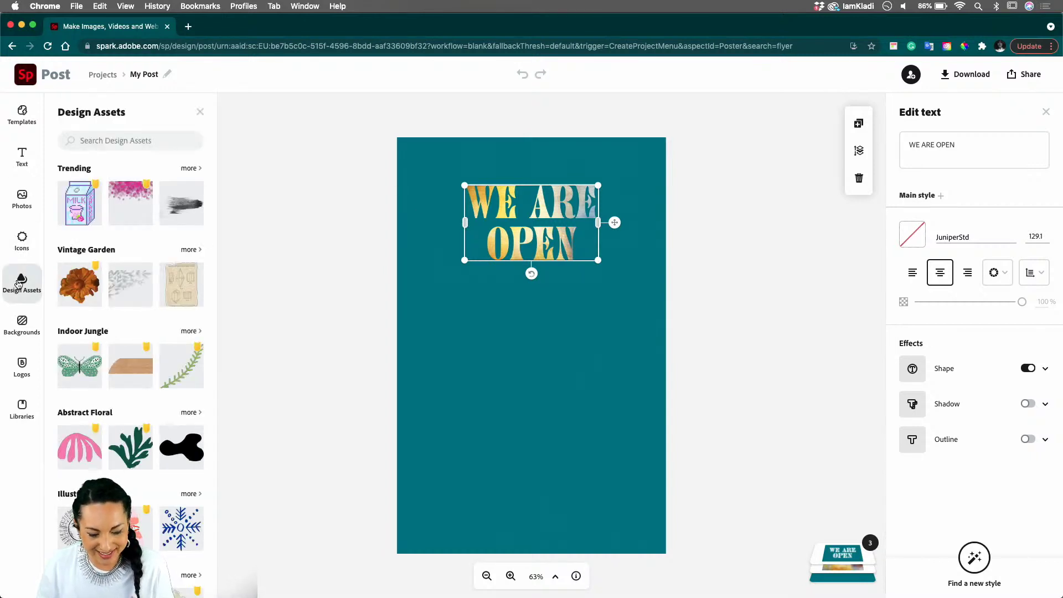
scroll(177, 393, down, 4)
click(182, 409)
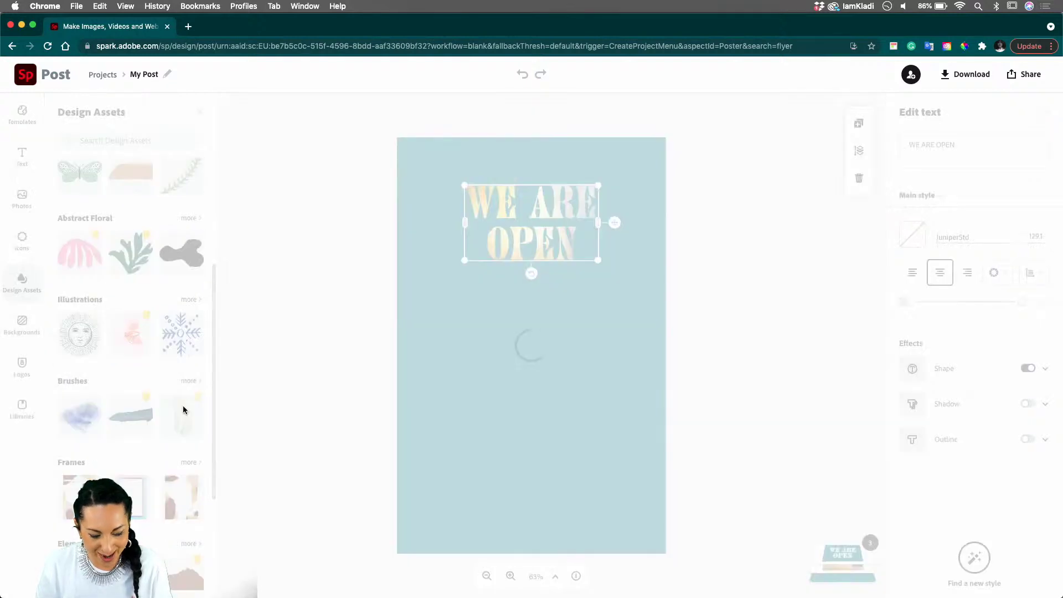
mouse_move(510, 397)
mouse_down()
mouse_move(453, 451)
mouse_move(383, 474)
mouse_move(363, 492)
mouse_move(384, 489)
mouse_up()
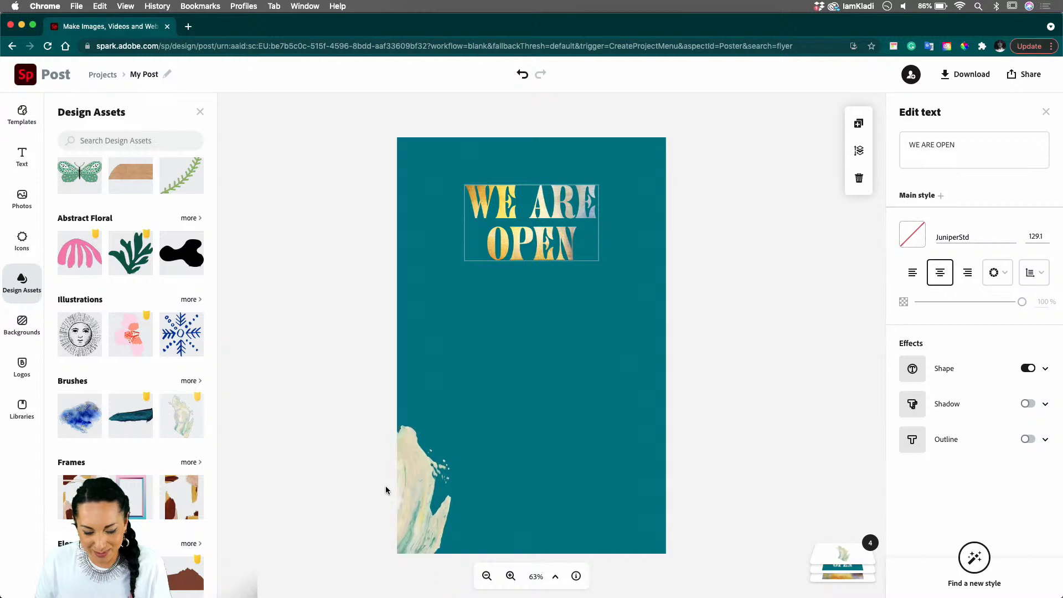
Add the gold paint stroke from the Acrylics brushes to the flyer.
click(190, 381)
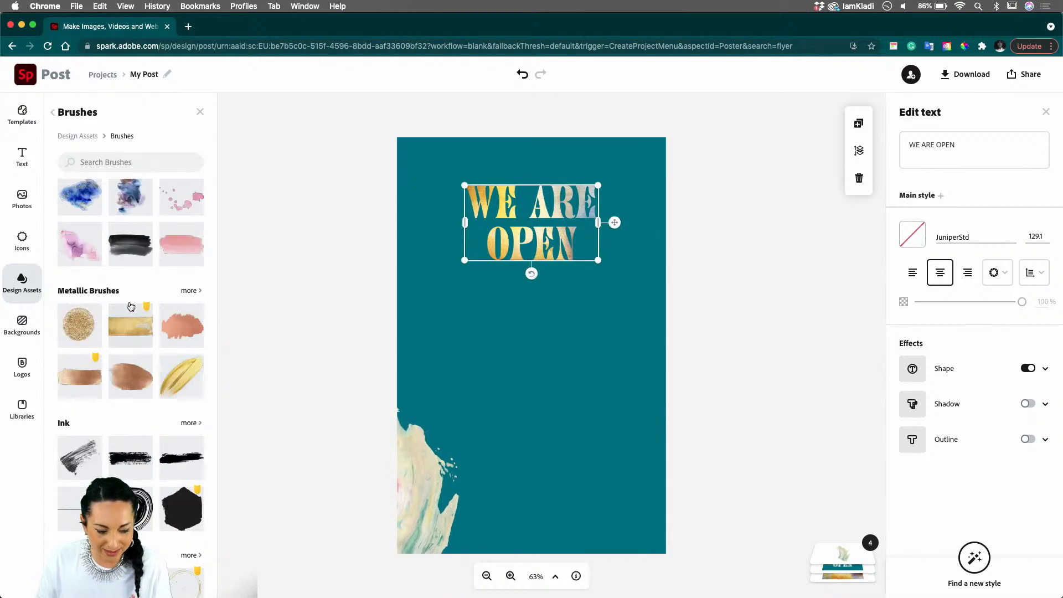
scroll(161, 283, up, 5)
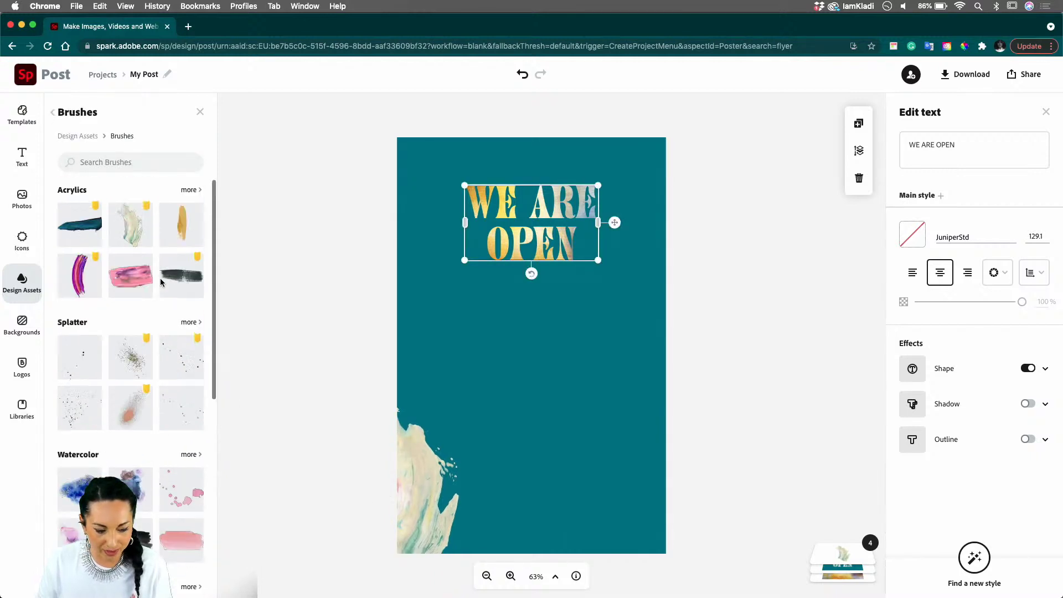
click(181, 223)
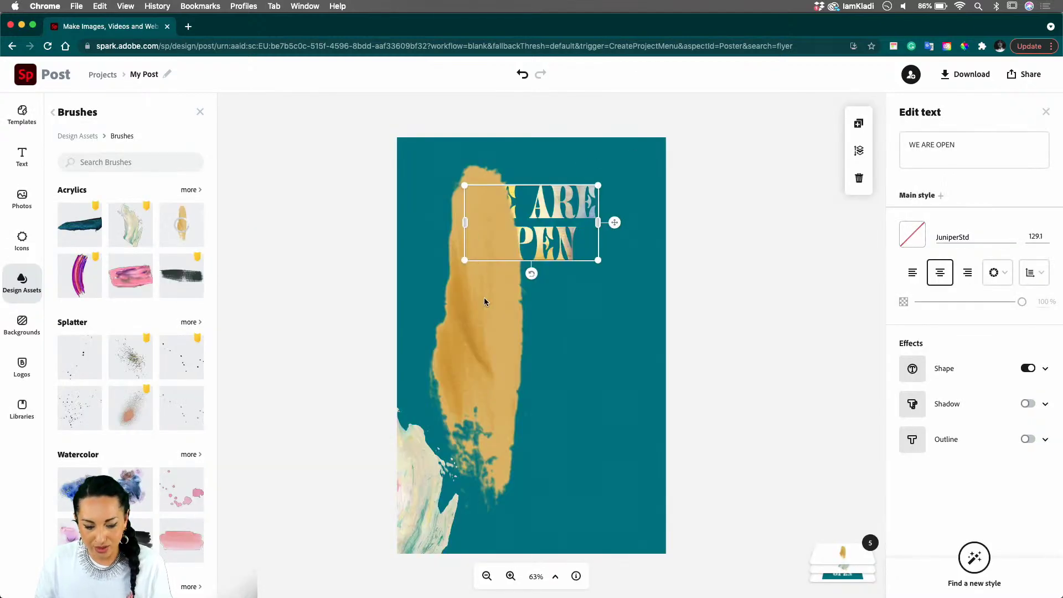
Shrink the gold paint stroke, rotate it 90 degrees clockwise and move it into the flyer's top-right corner, partly off the edge.
drag(476, 314, 555, 317)
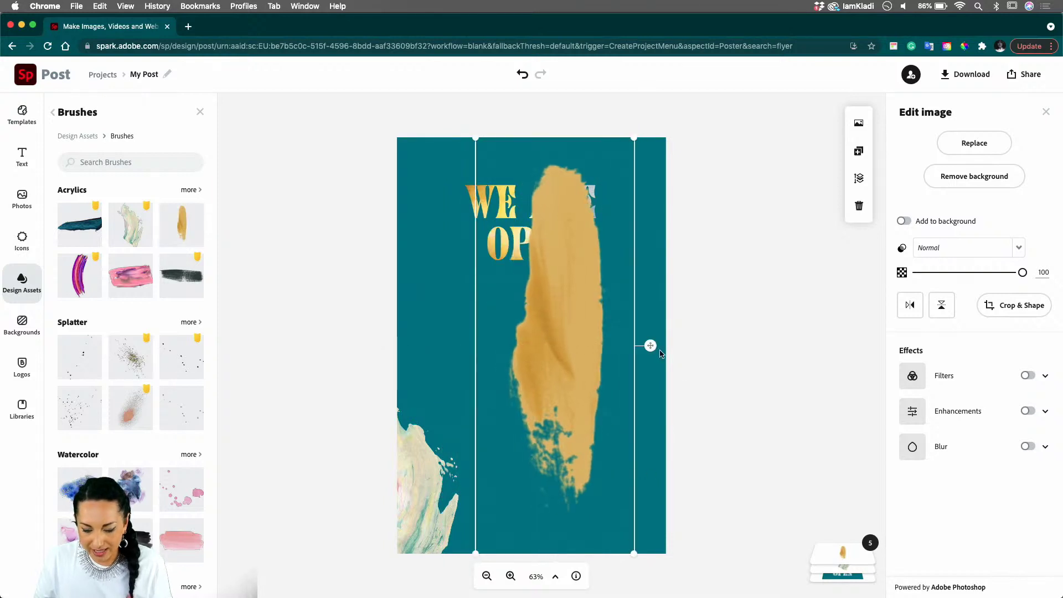
mouse_move(634, 138)
mouse_down()
mouse_move(596, 233)
mouse_move(596, 273)
mouse_up()
drag(524, 351, 548, 227)
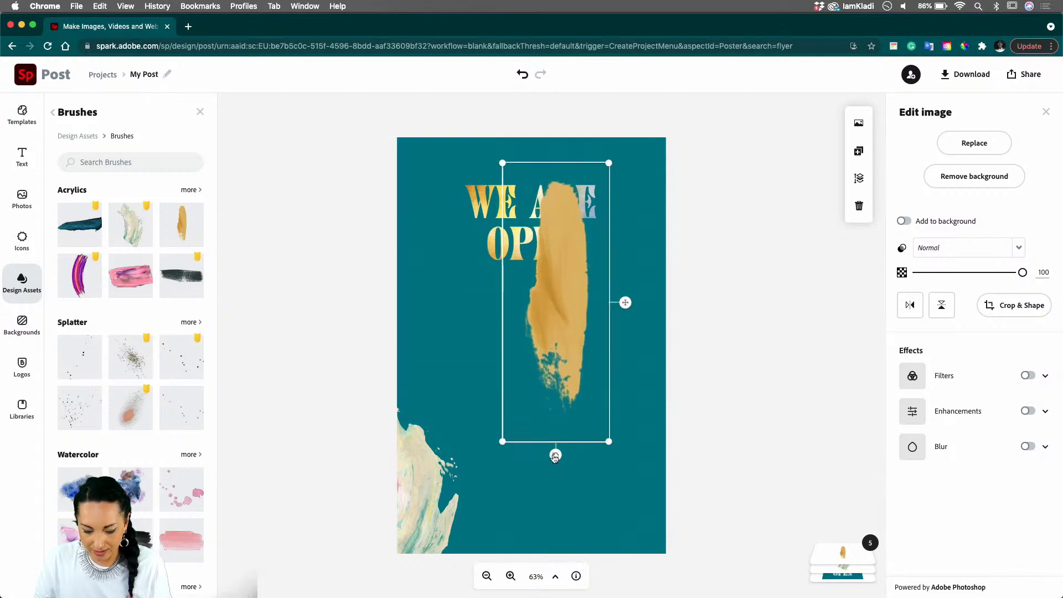
mouse_move(555, 455)
mouse_down()
mouse_move(366, 387)
mouse_move(309, 325)
mouse_move(300, 299)
mouse_up()
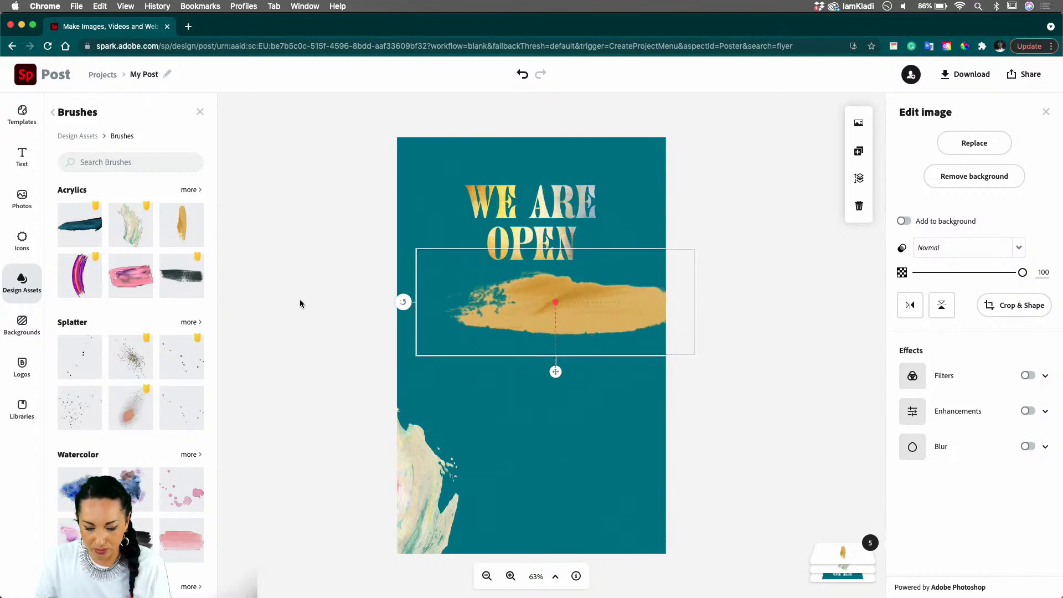
mouse_move(508, 324)
mouse_down()
mouse_move(616, 164)
mouse_move(626, 174)
mouse_up()
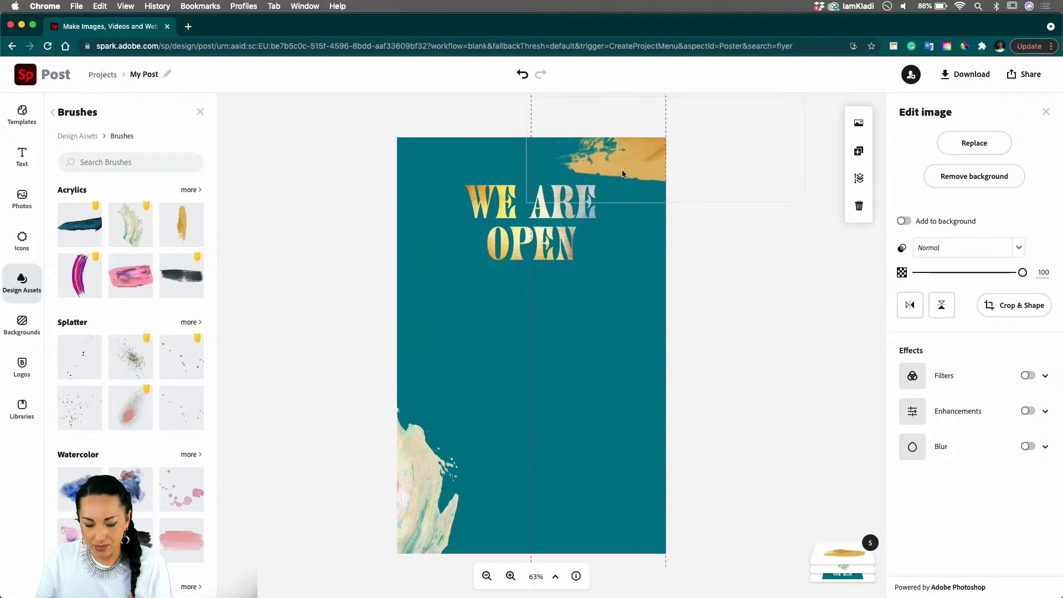
Select the WE ARE OPEN text together with its texture photo and group them.
click(502, 237)
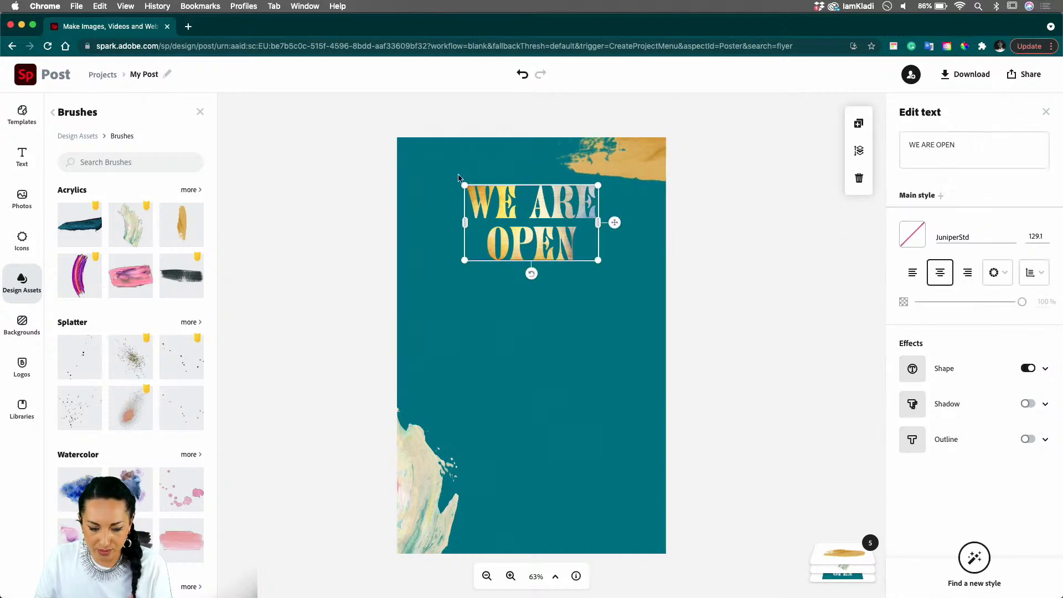
click(447, 204)
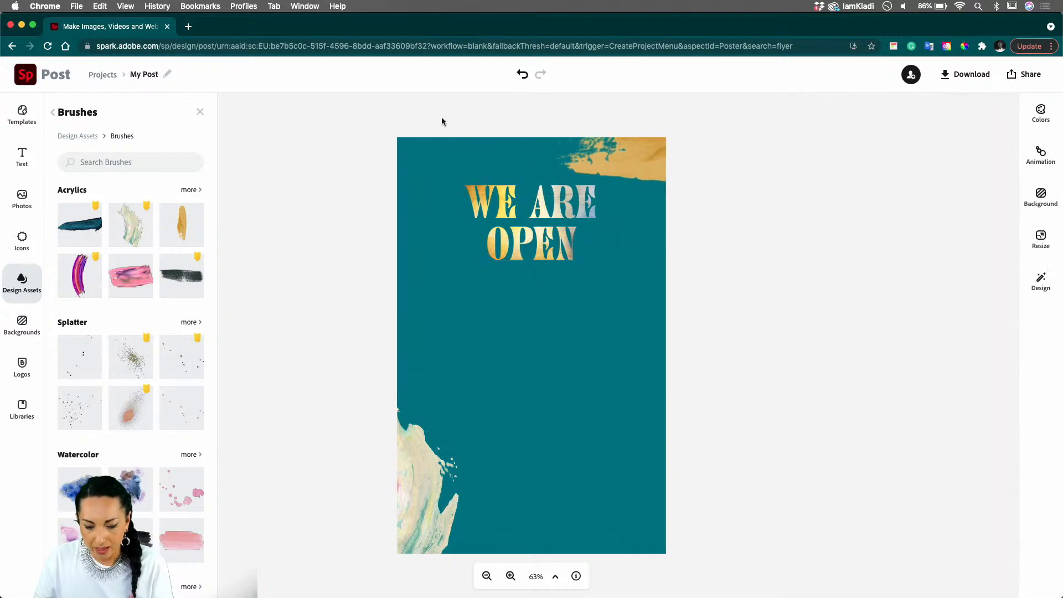
drag(450, 131, 506, 230)
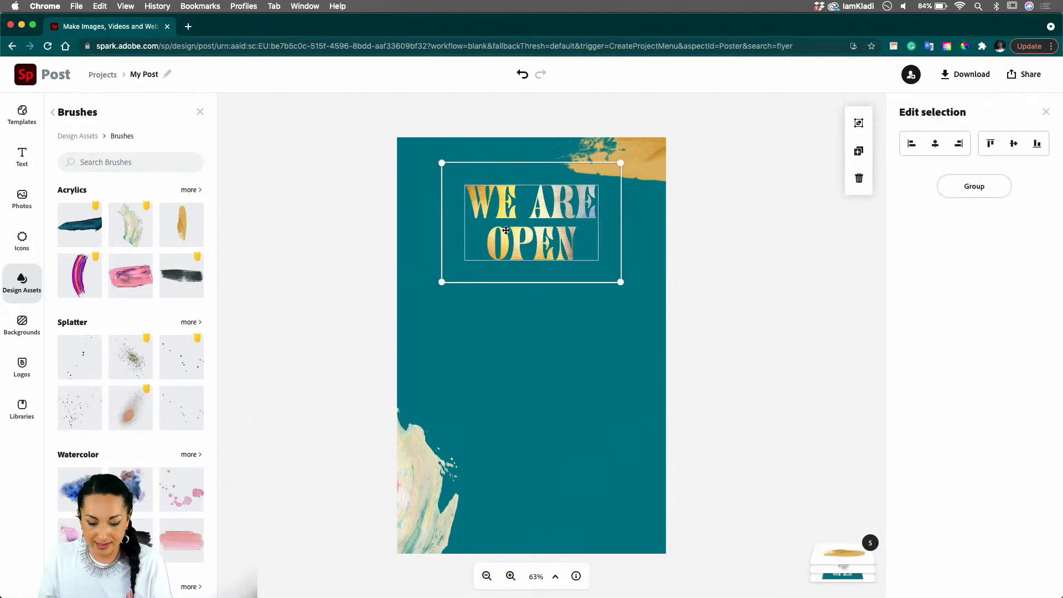
click(1004, 190)
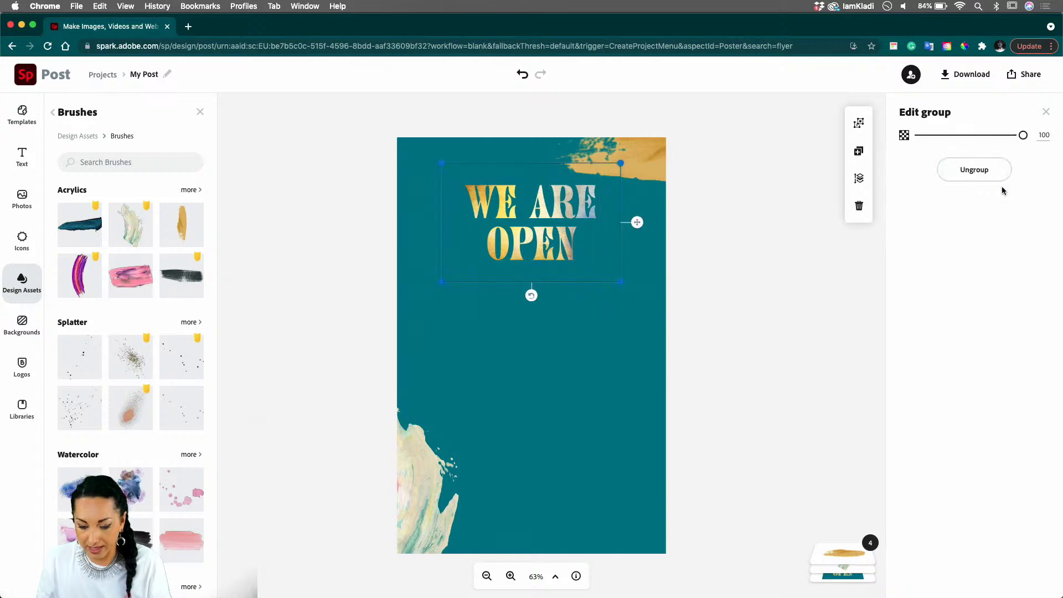
Enlarge the WE ARE OPEN group to nearly the flyer's width and centre it horizontally just below the gold paint stroke.
drag(620, 285, 661, 308)
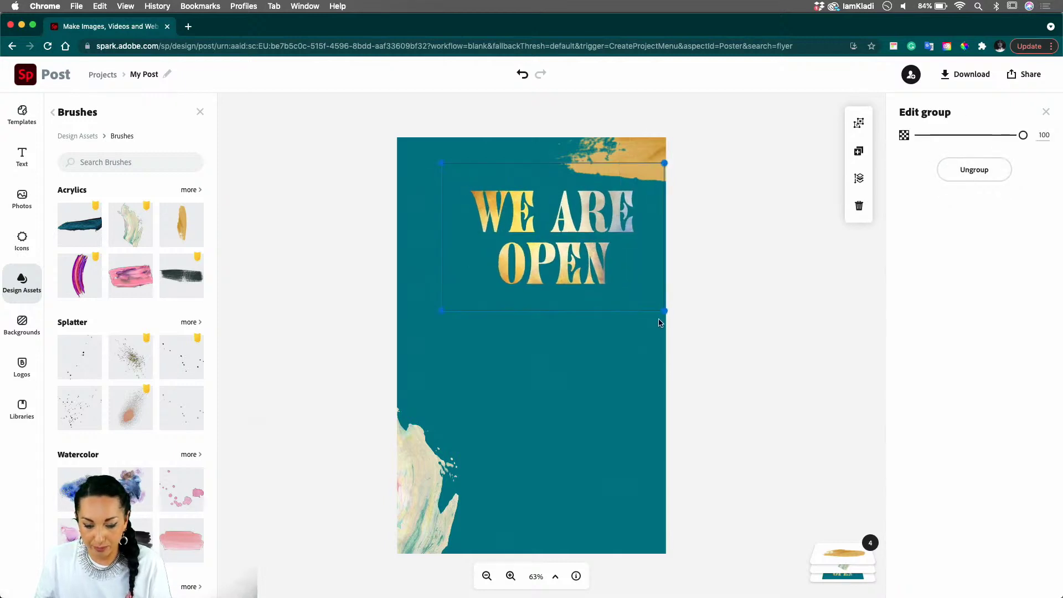
drag(599, 259, 576, 281)
drag(640, 326, 652, 335)
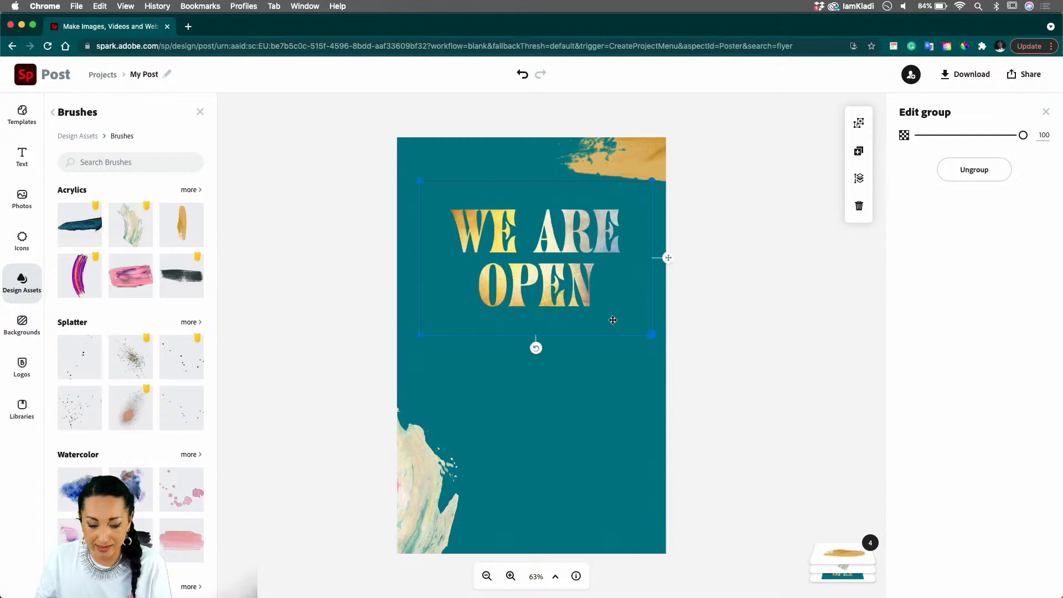
drag(578, 309, 571, 308)
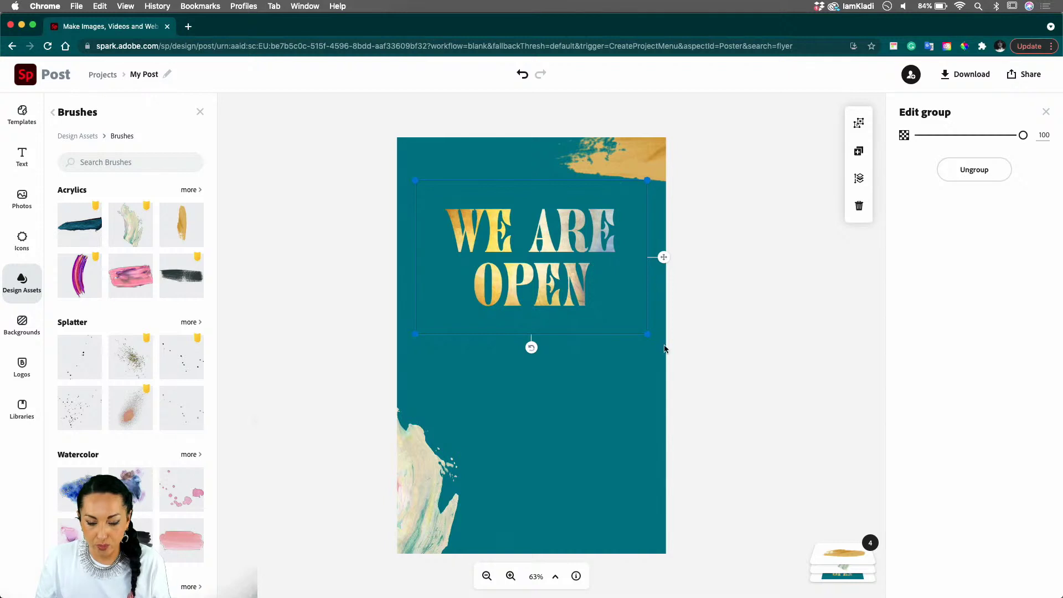
drag(648, 336, 653, 338)
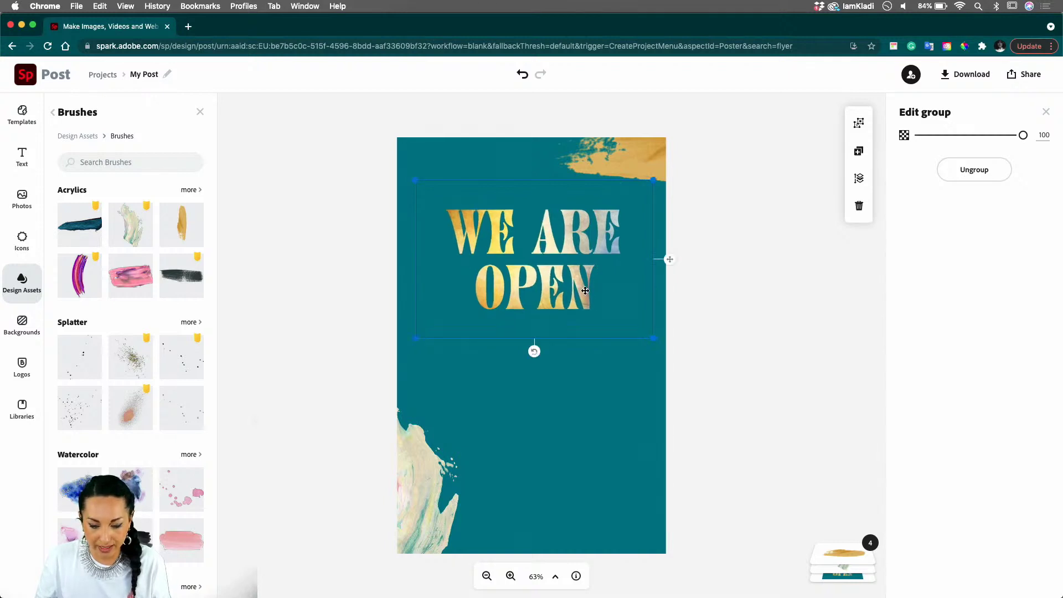
drag(585, 290, 584, 293)
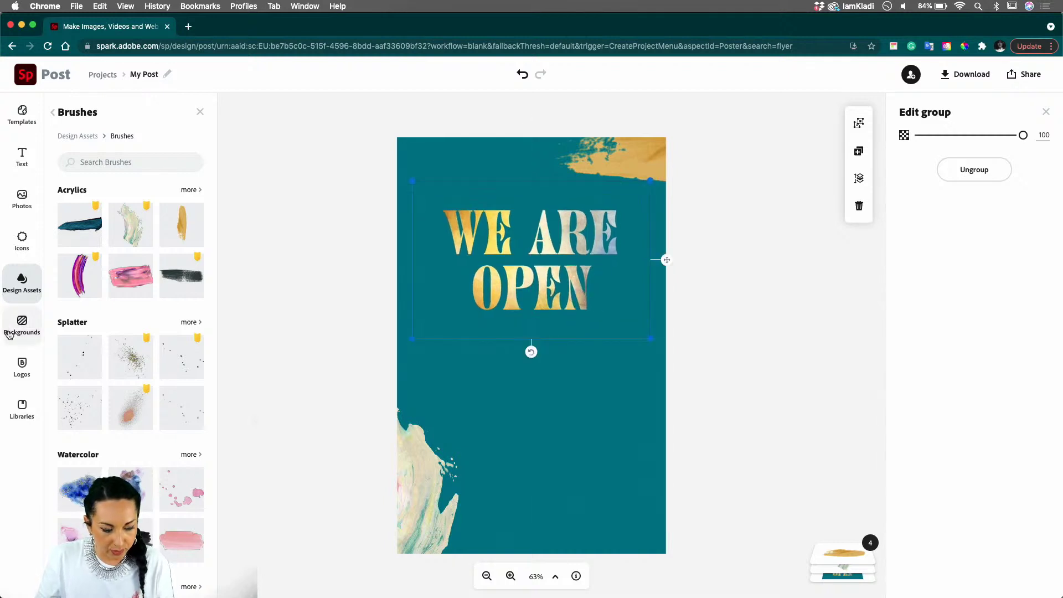
Search the icon library for yoga.
click(18, 248)
click(105, 141)
text(heart)
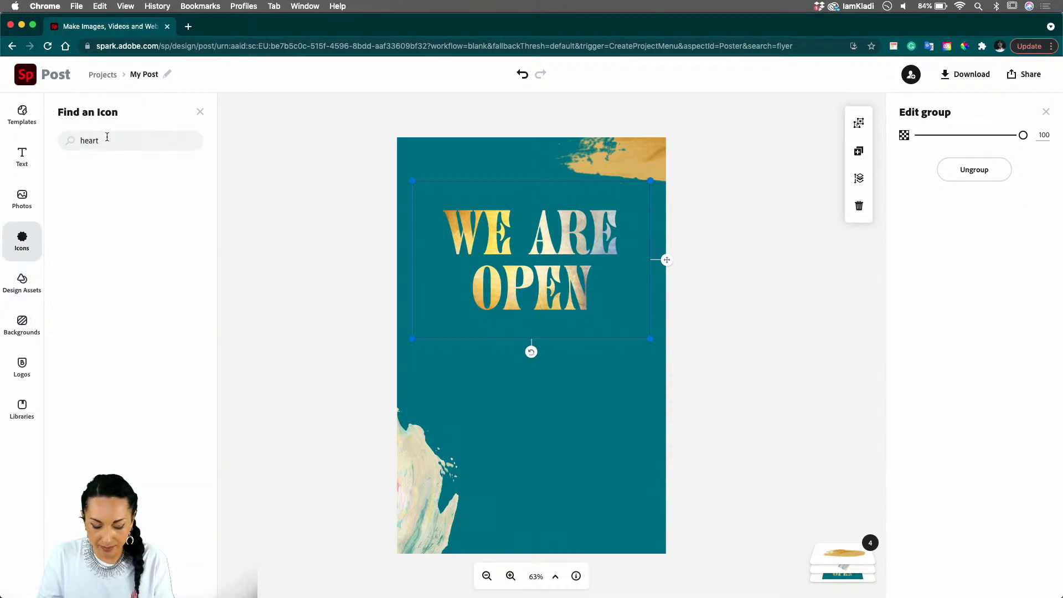
double_click(107, 136)
text(yo)
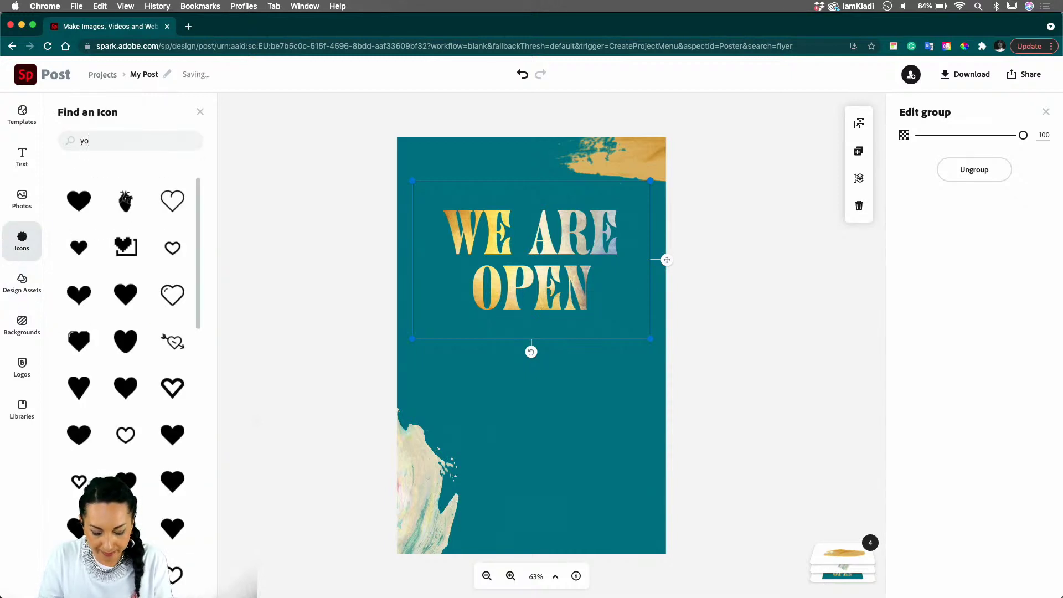
text(ga)
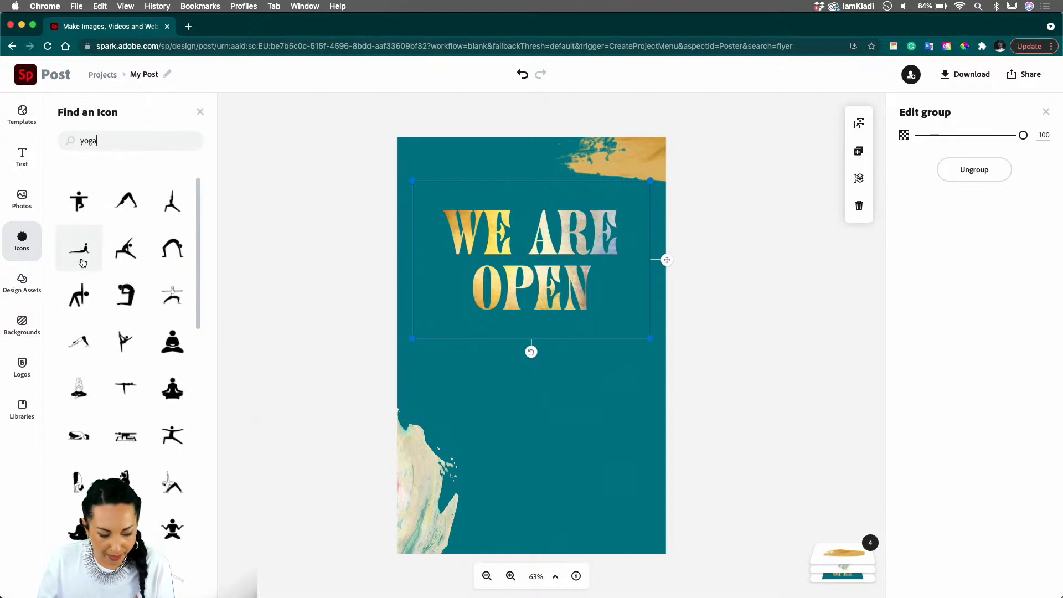
Browse the yoga icons and add the thick-line meditating figure with raised arms and infinity-shaped legs to the flyer.
scroll(76, 469, down, 2)
scroll(76, 469, down, 10)
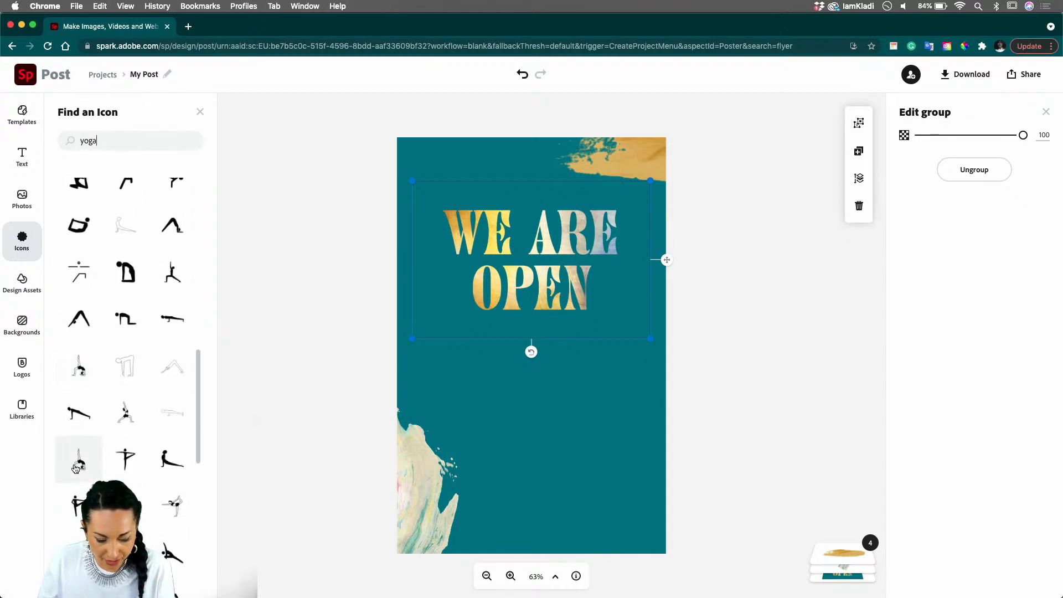
scroll(76, 469, down, 8)
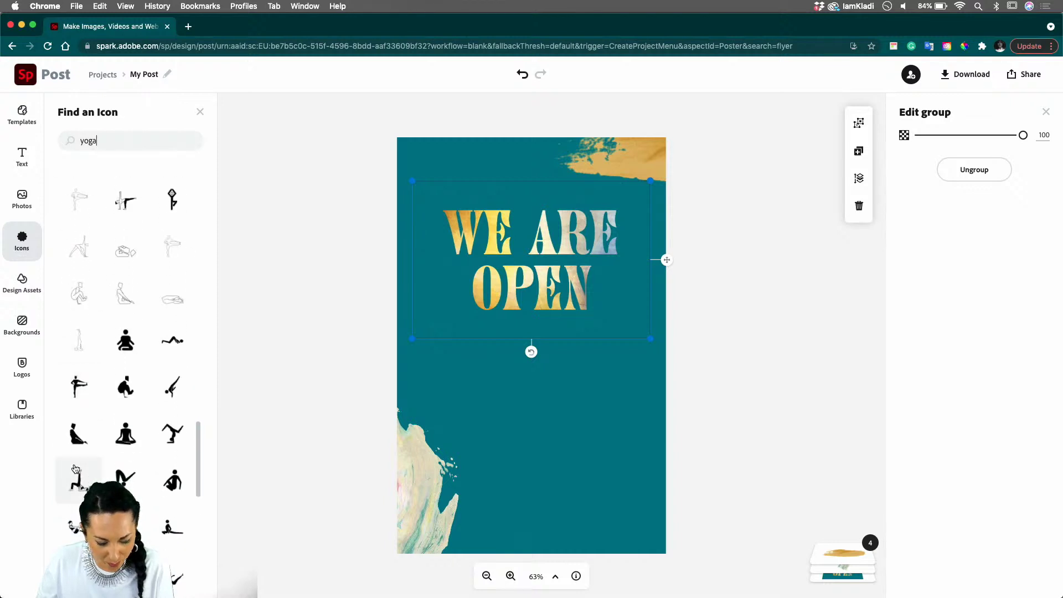
scroll(76, 469, down, 8)
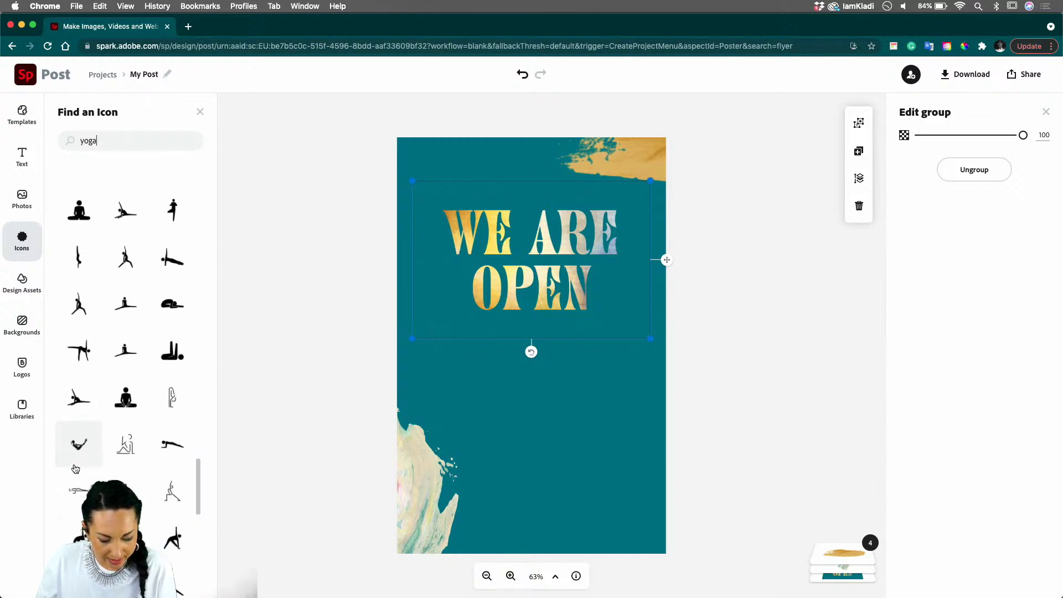
scroll(76, 469, down, 8)
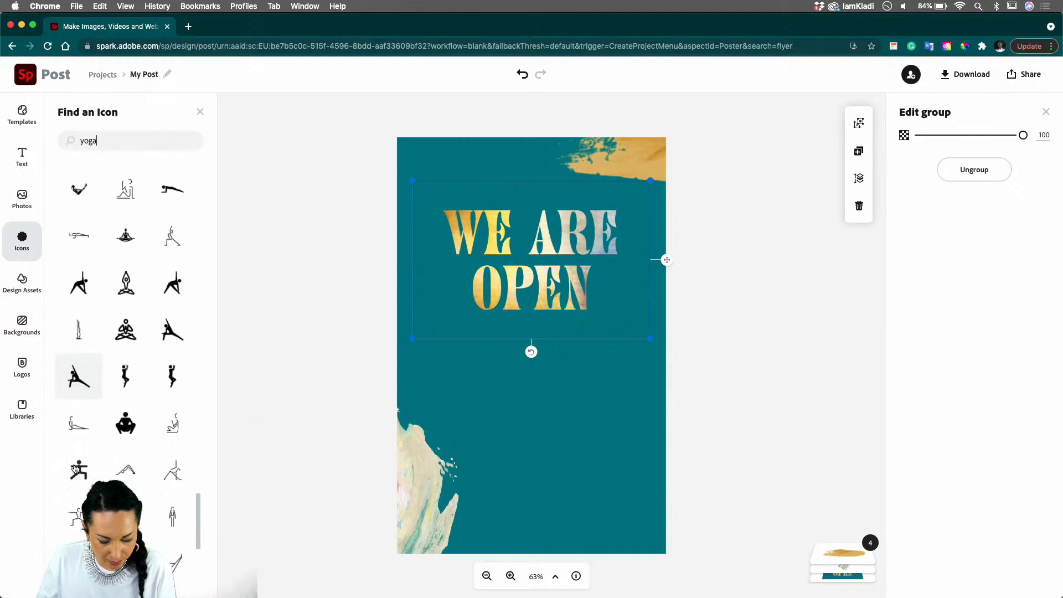
scroll(76, 468, down, 2)
scroll(127, 460, down, 6)
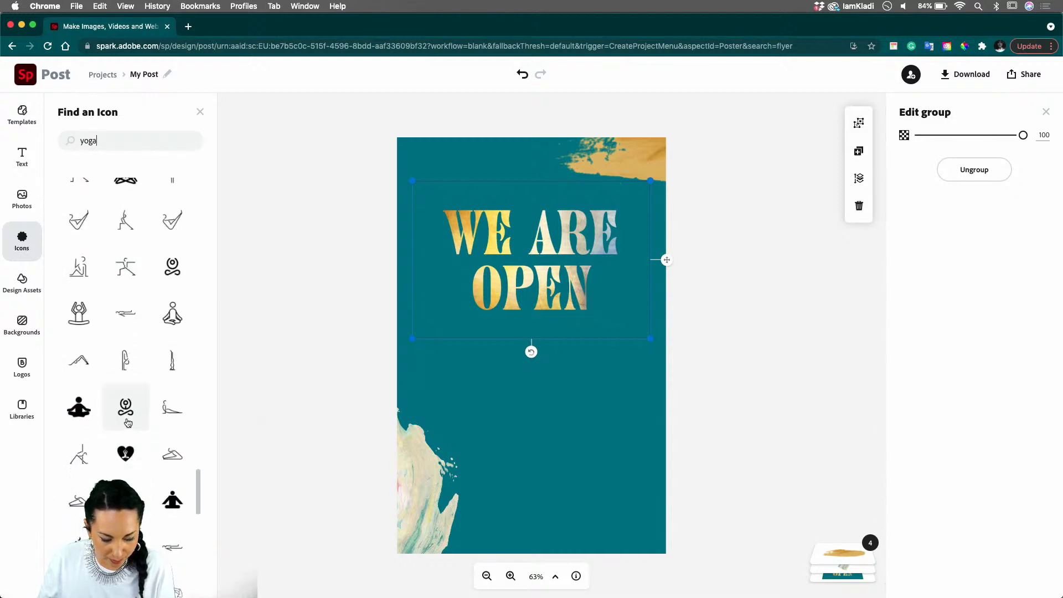
scroll(127, 426, down, 2)
click(128, 363)
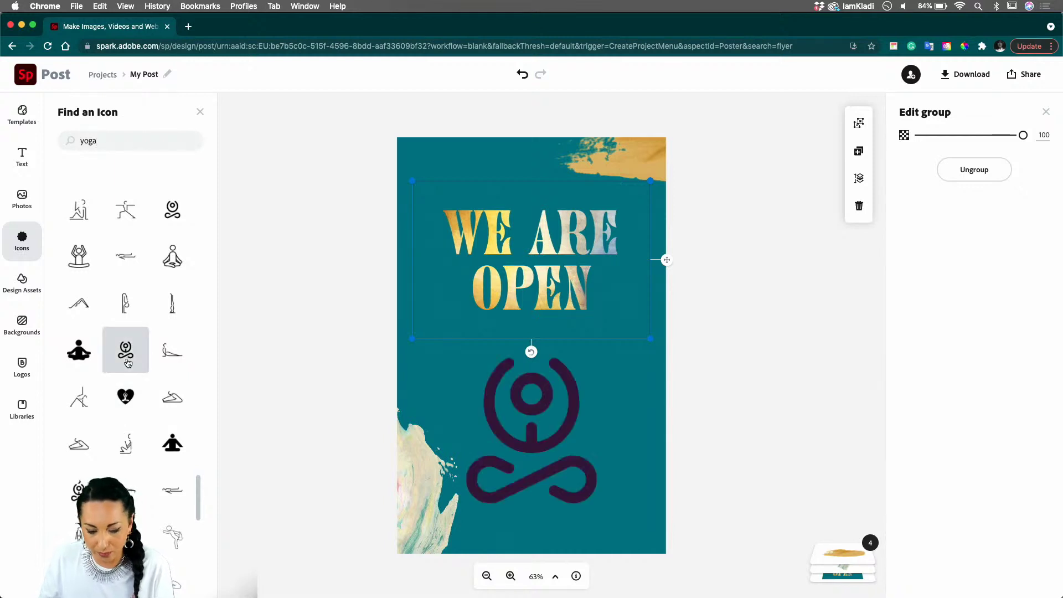
Recolour the meditating figure icon with the gold sampled from the paint stroke in the flyer's top-right corner.
click(576, 412)
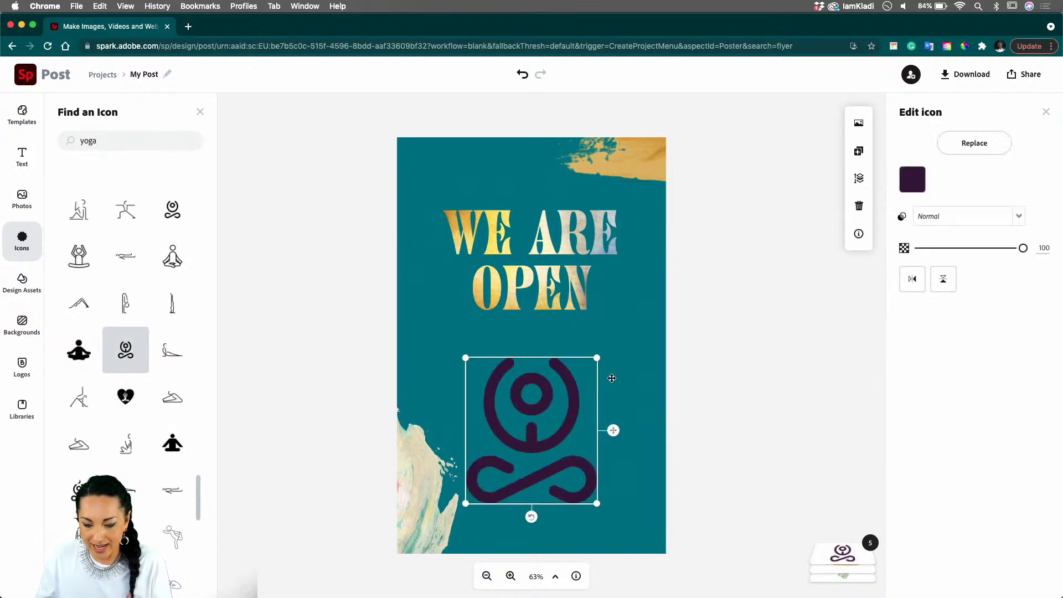
click(912, 179)
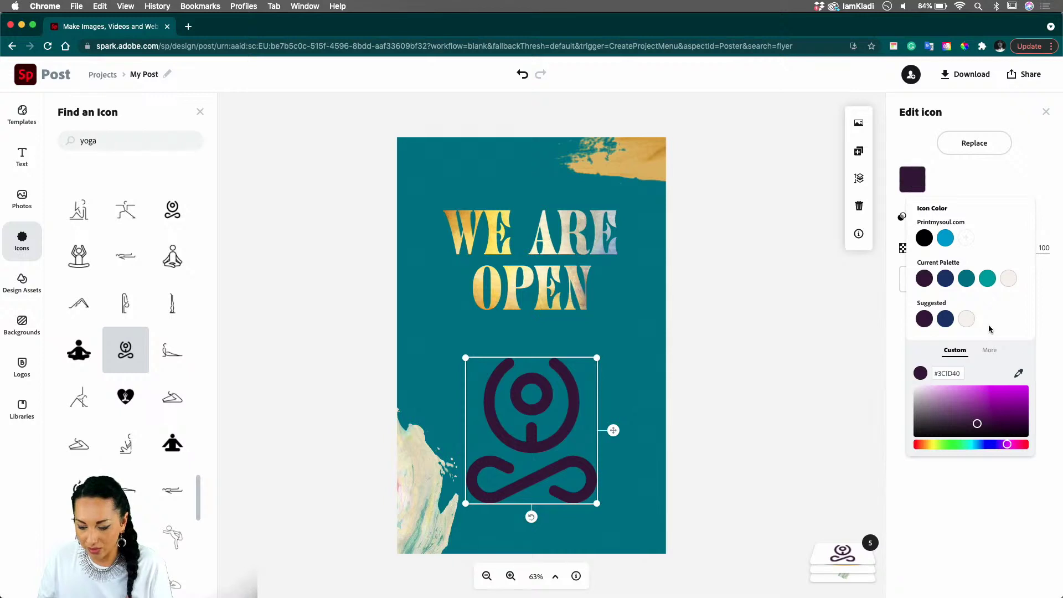
click(1019, 374)
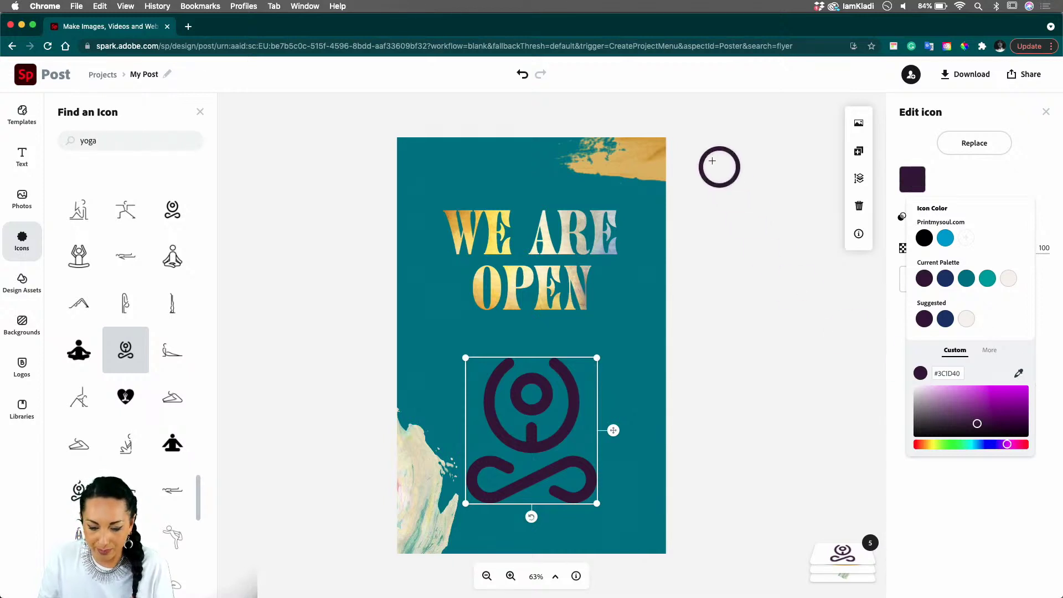
click(641, 154)
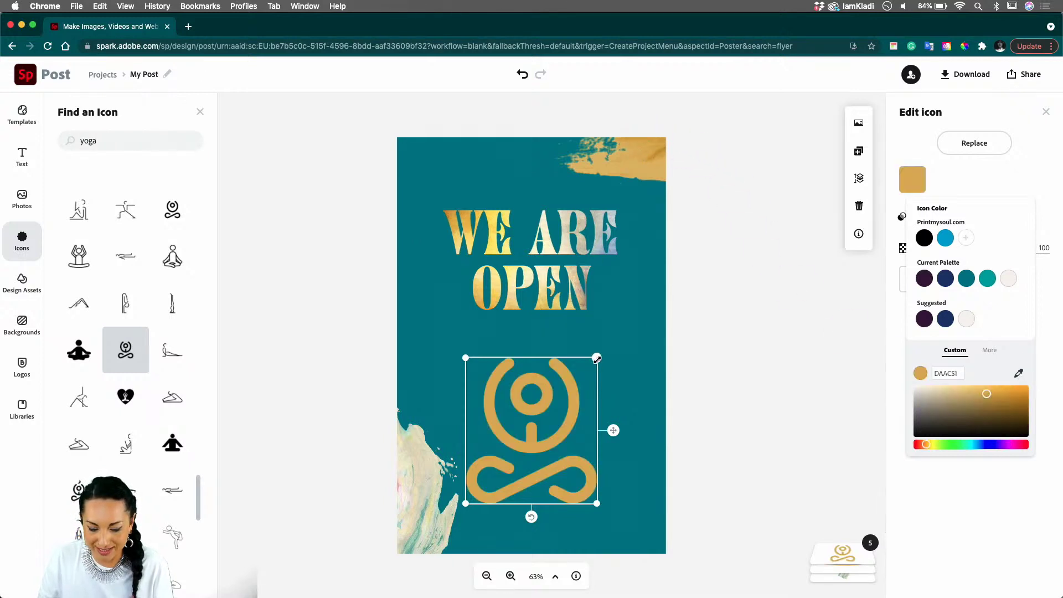
Shrink the gold meditating figure icon to a small emblem and centre it just above the WE ARE OPEN text.
drag(597, 359, 537, 188)
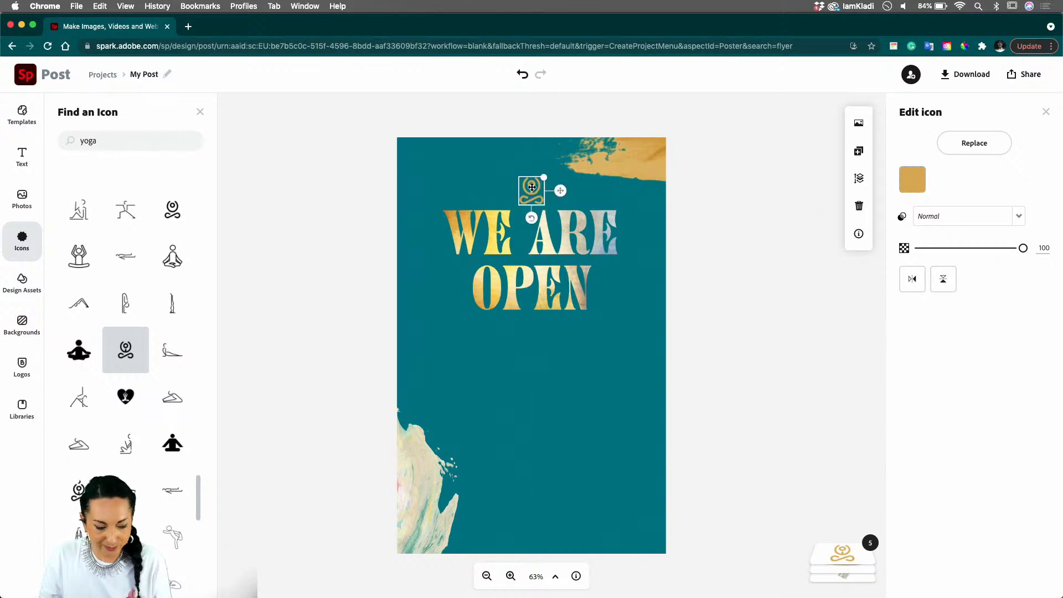
click(23, 207)
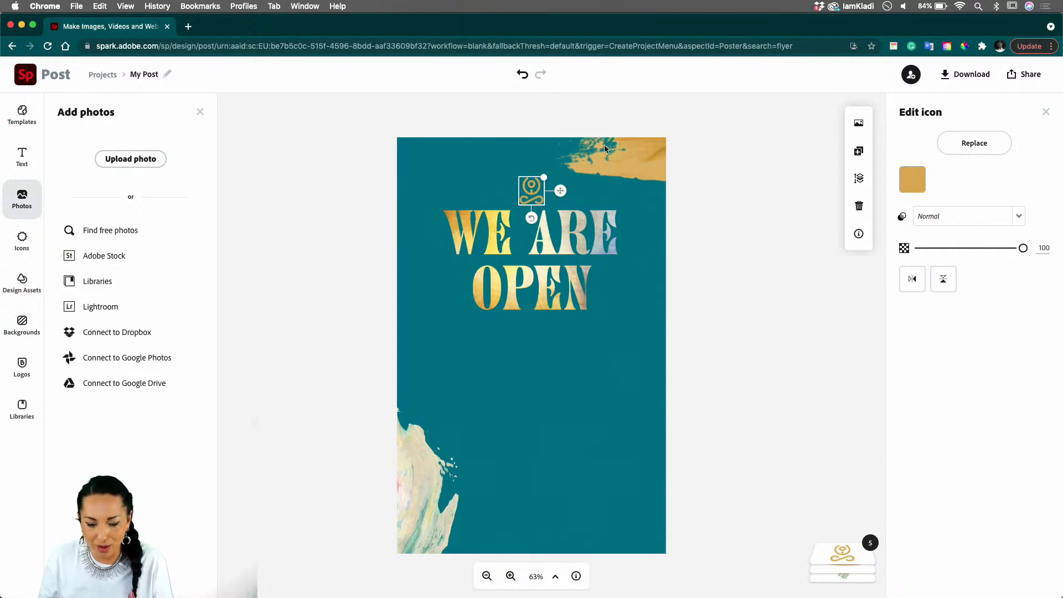
drag(531, 186, 529, 177)
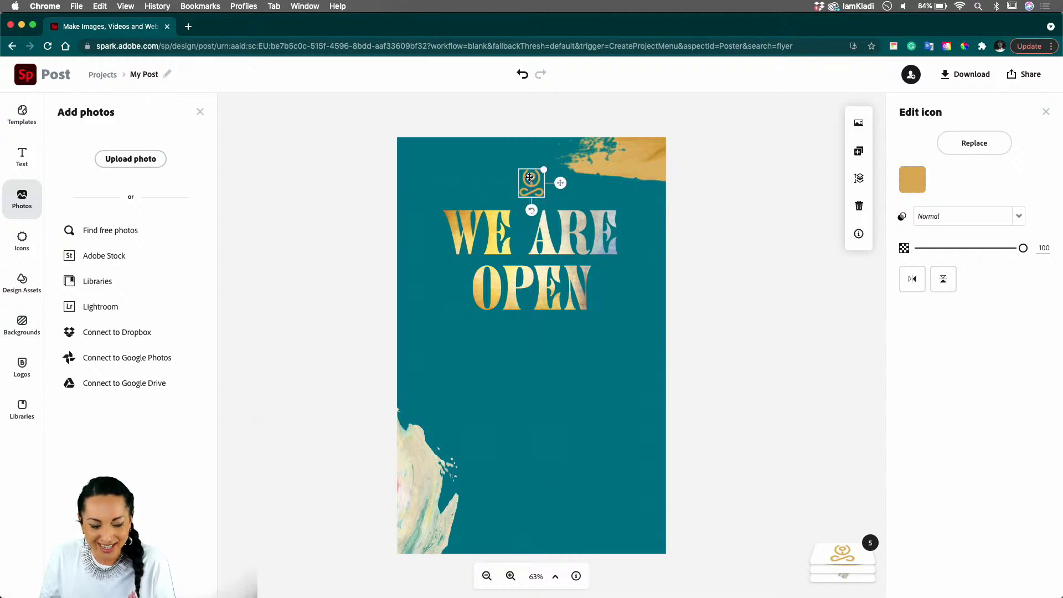
click(294, 369)
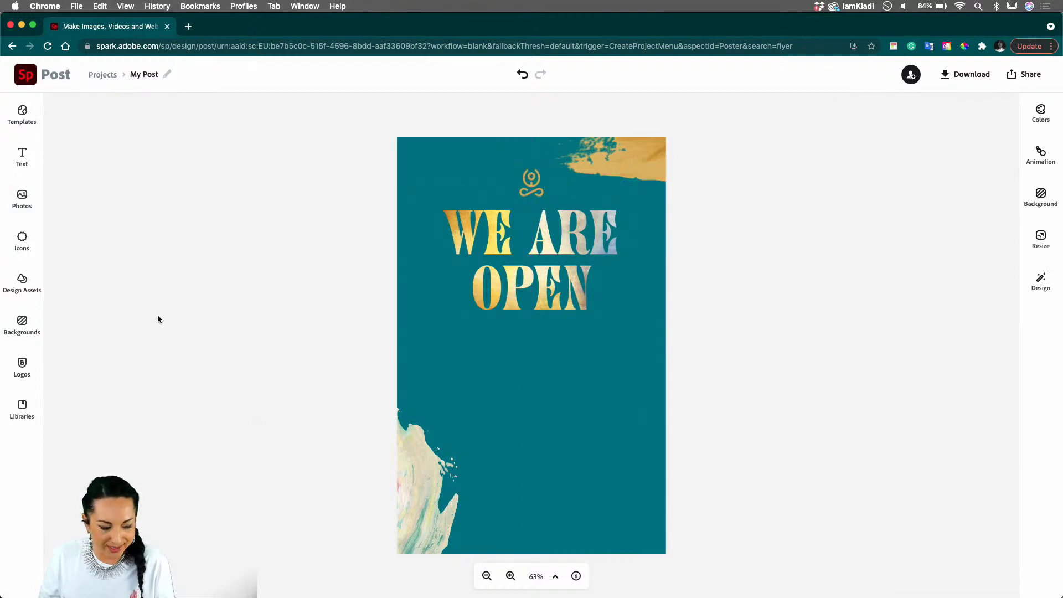
Search the free photo library for yoga.
click(21, 199)
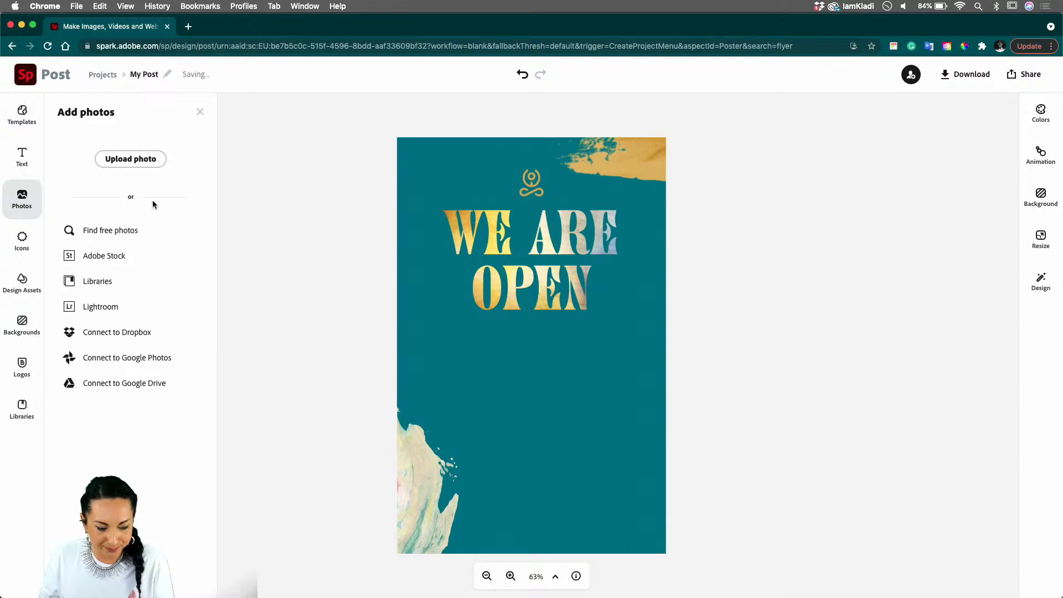
click(105, 231)
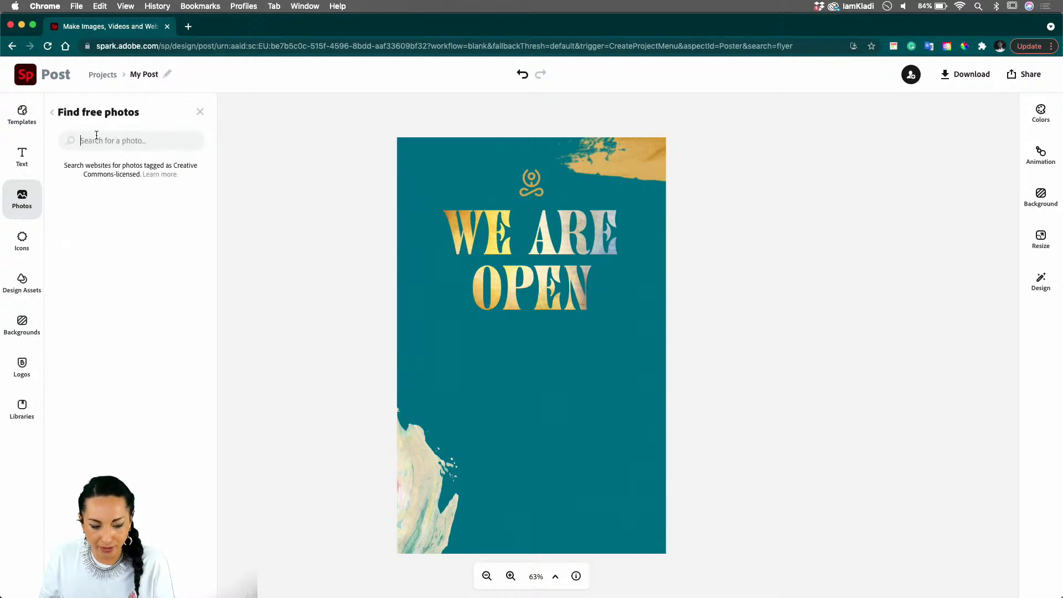
text(y)
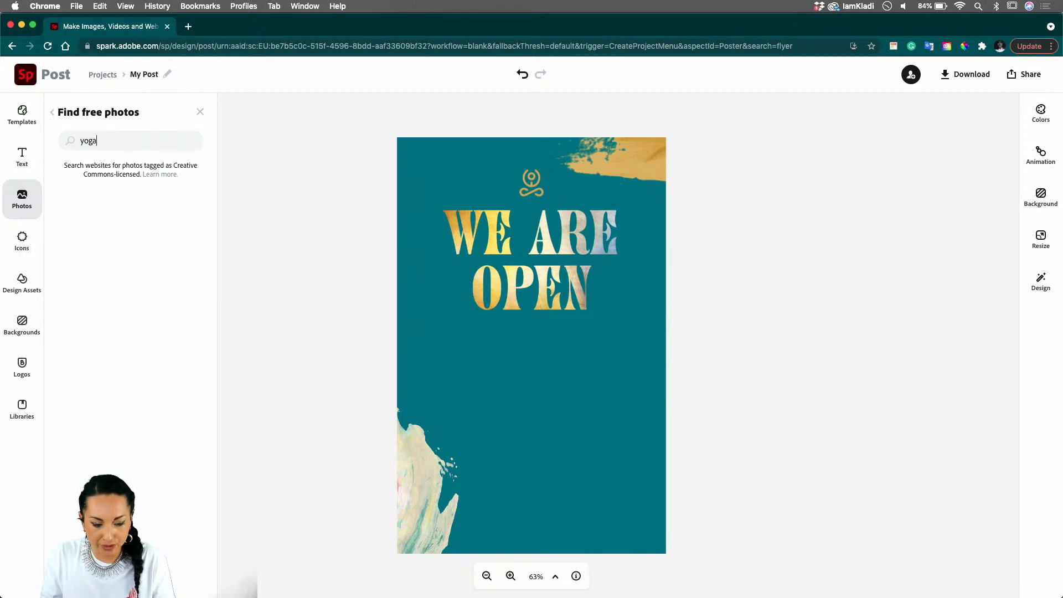
text(oga)
key(Return)
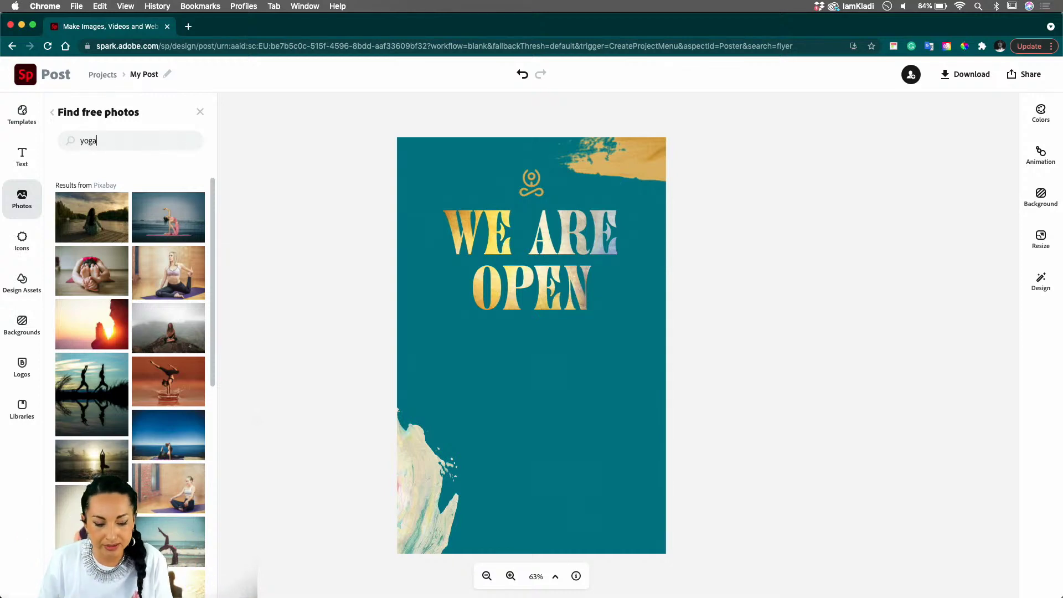
Browse the yoga photos and add the one of the shirtless tattooed man sitting cross-legged before a white timber-framed wall.
scroll(145, 479, down, 10)
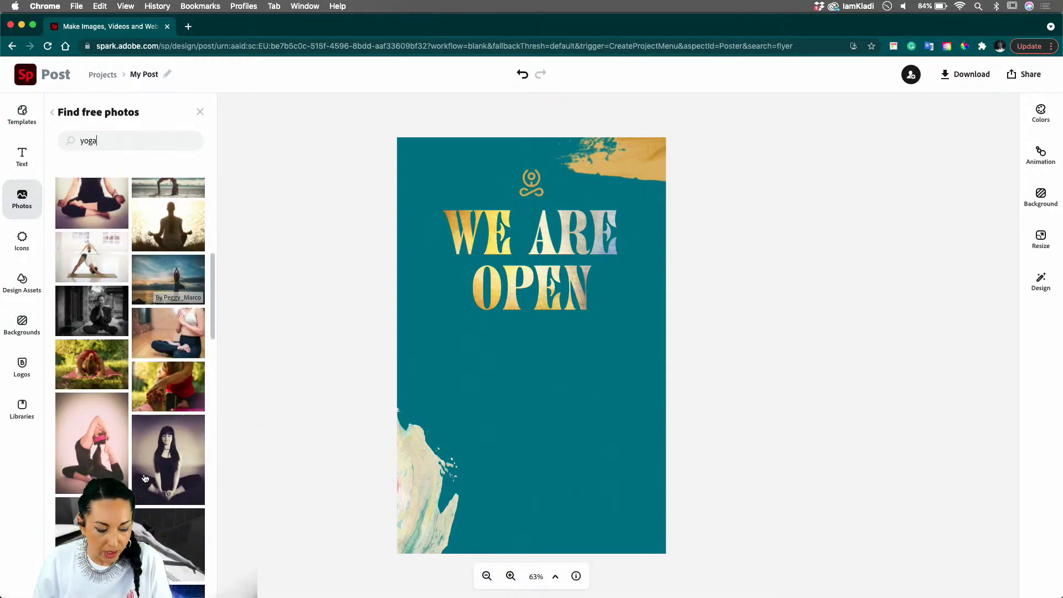
scroll(145, 479, down, 15)
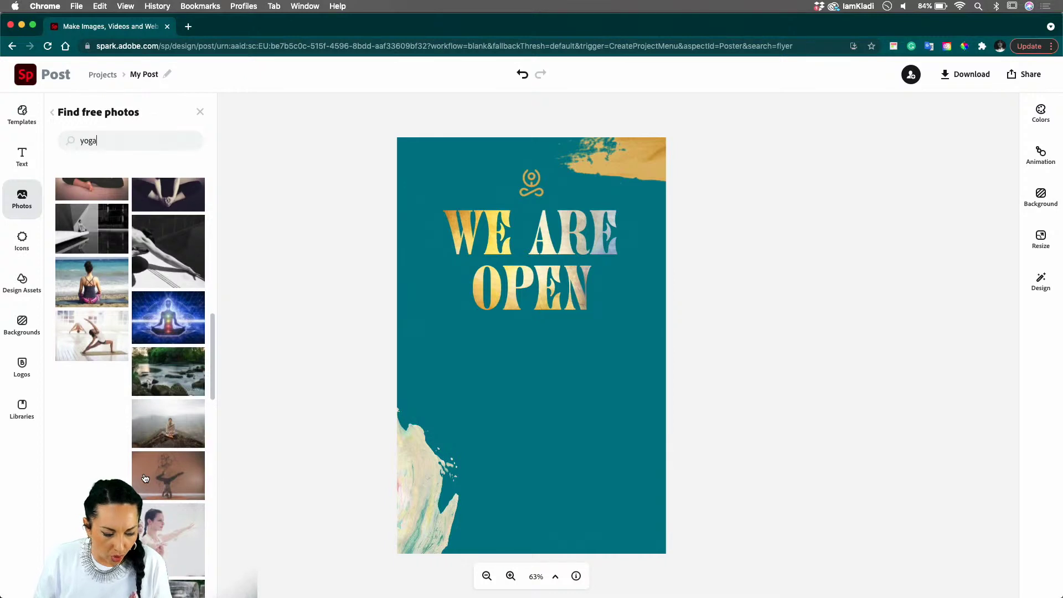
scroll(145, 479, down, 8)
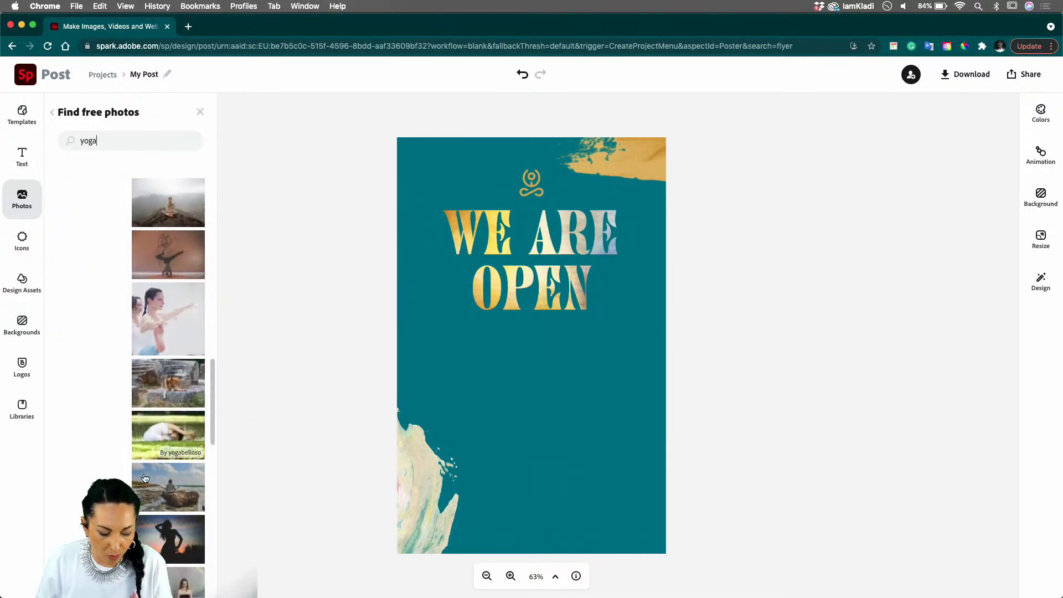
scroll(146, 479, down, 15)
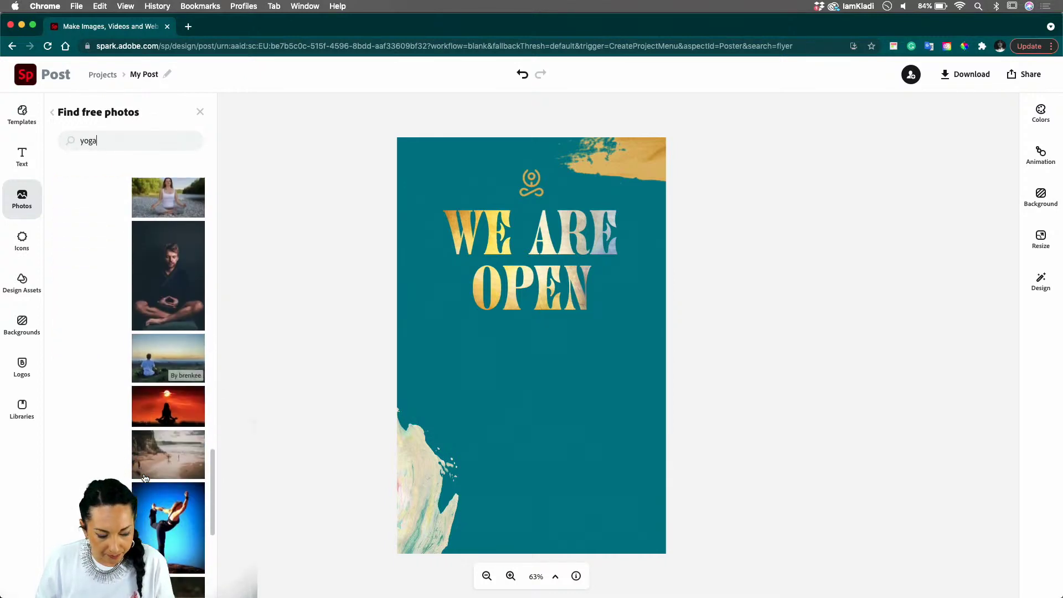
scroll(145, 479, down, 15)
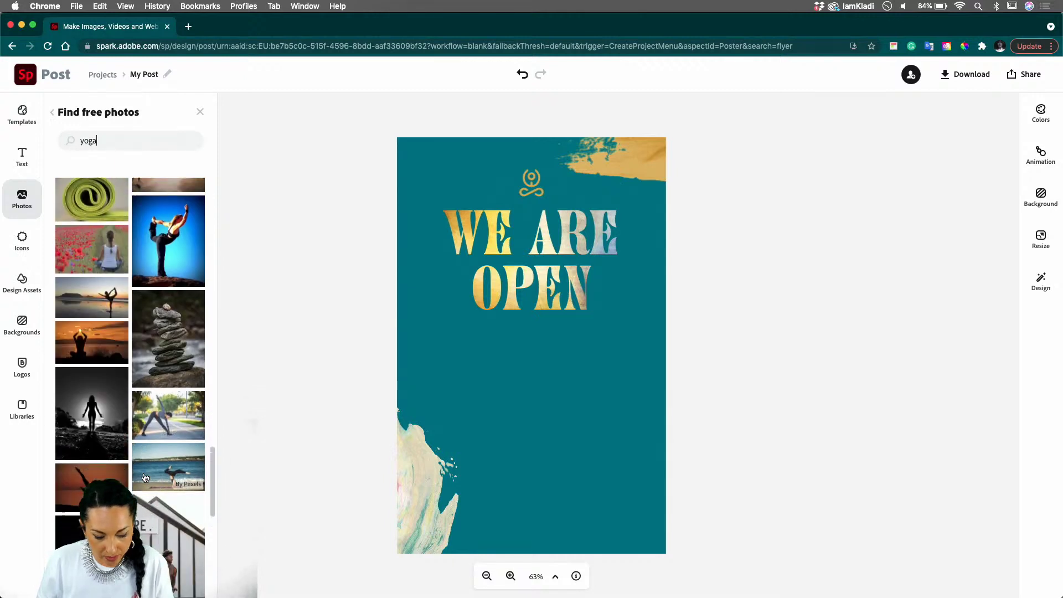
scroll(145, 479, down, 5)
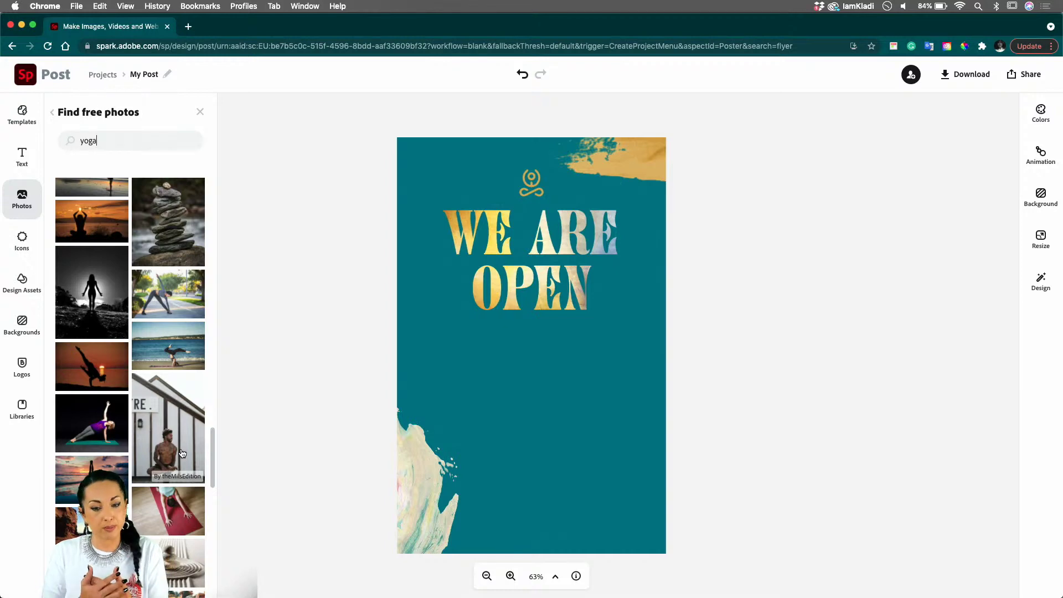
click(181, 452)
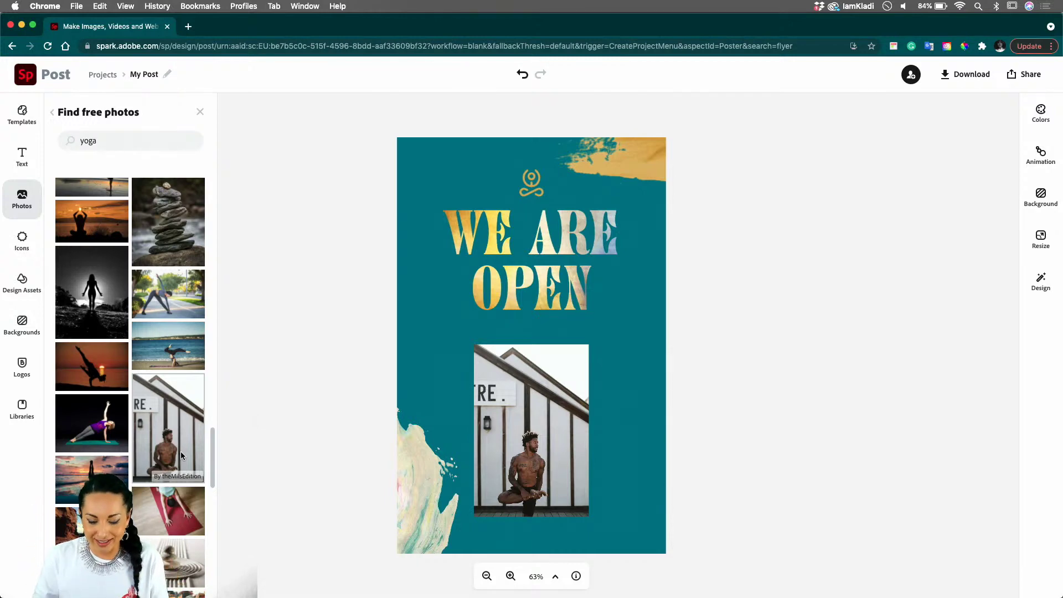
Remove the background from the yoga photo so only the tattooed man is kept.
scroll(559, 467, up, 5)
scroll(560, 467, up, 5)
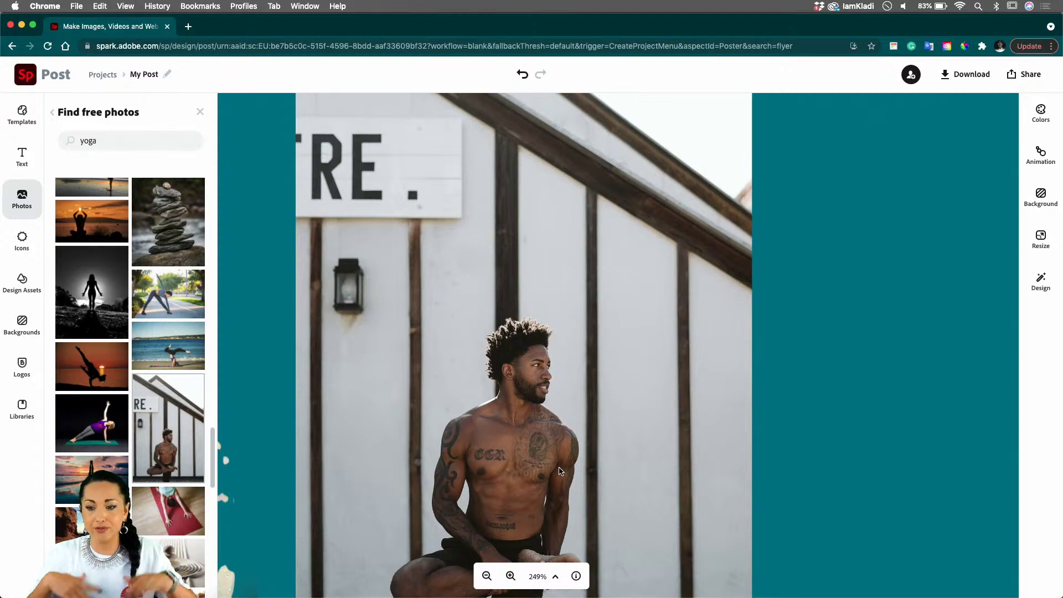
scroll(580, 423, down, 5)
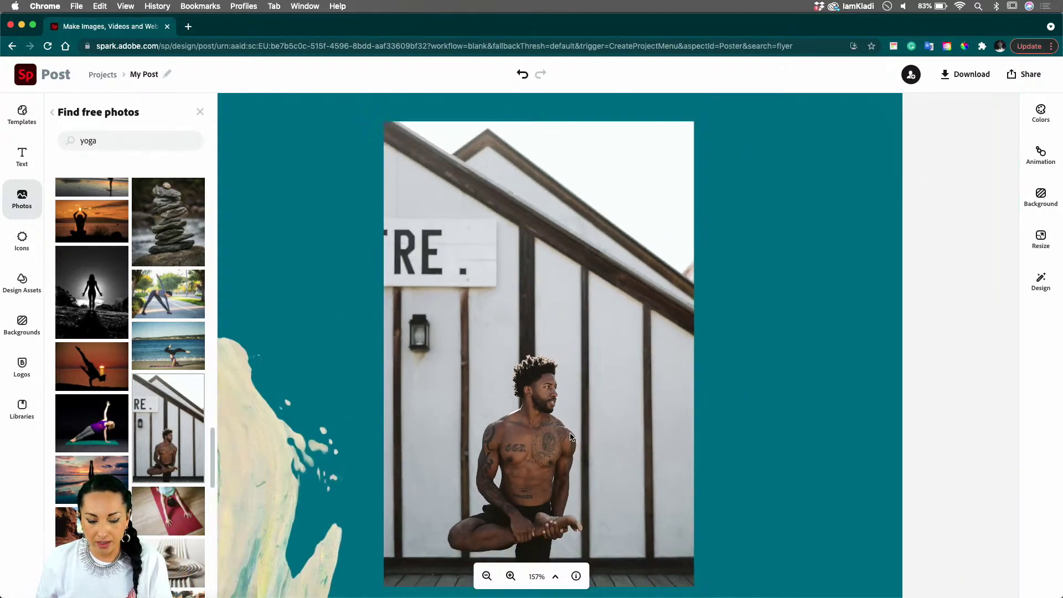
click(570, 436)
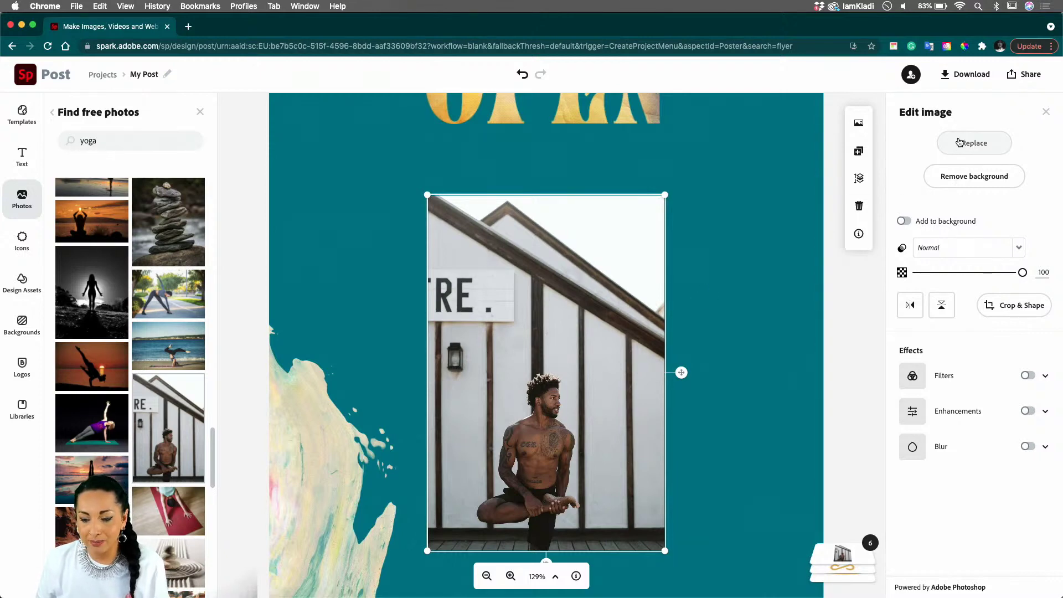
click(997, 182)
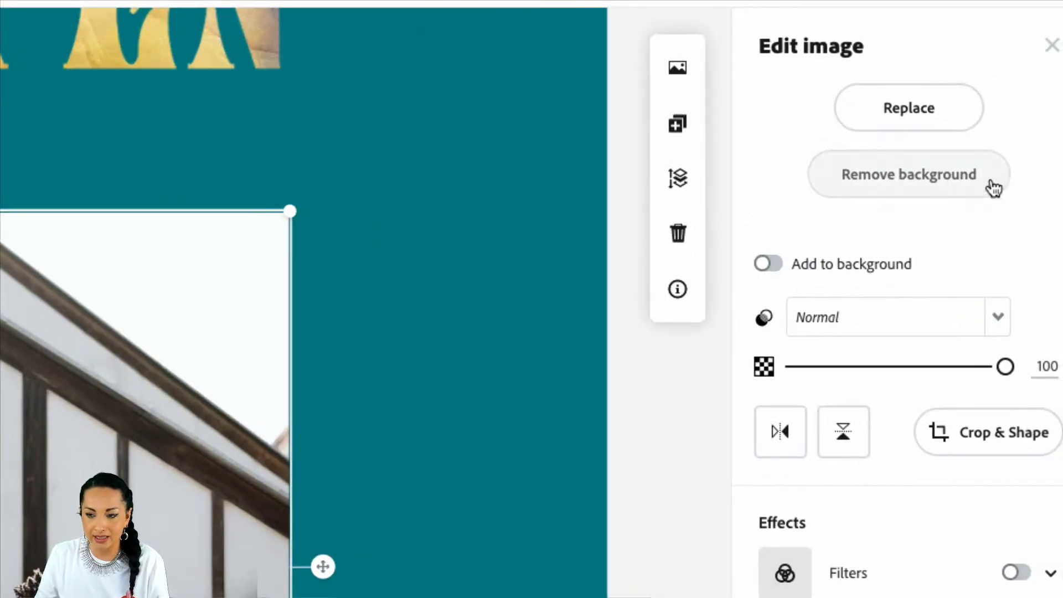
click(992, 182)
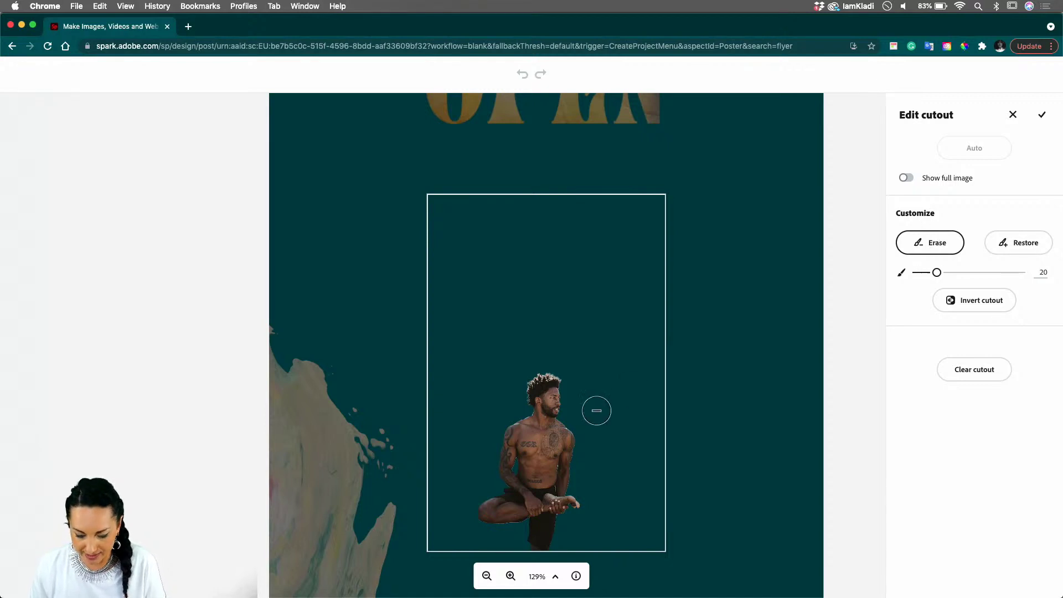
Restore the cutout along the man's neck and shoulders with a size 8 restore brush and apply the cutout edits.
scroll(544, 436, up, 5)
scroll(580, 501, up, 3)
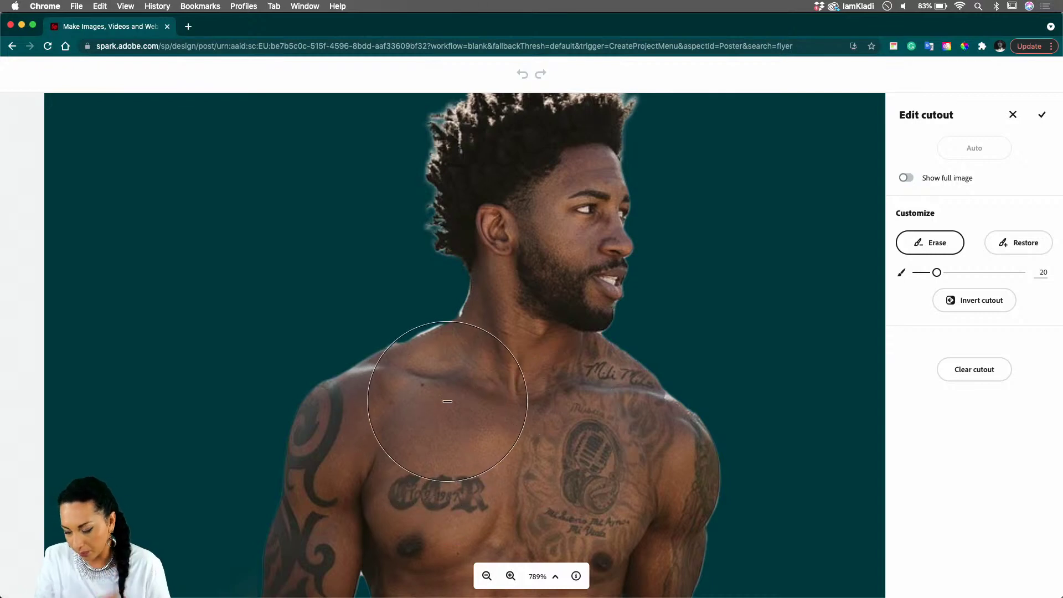
click(1005, 247)
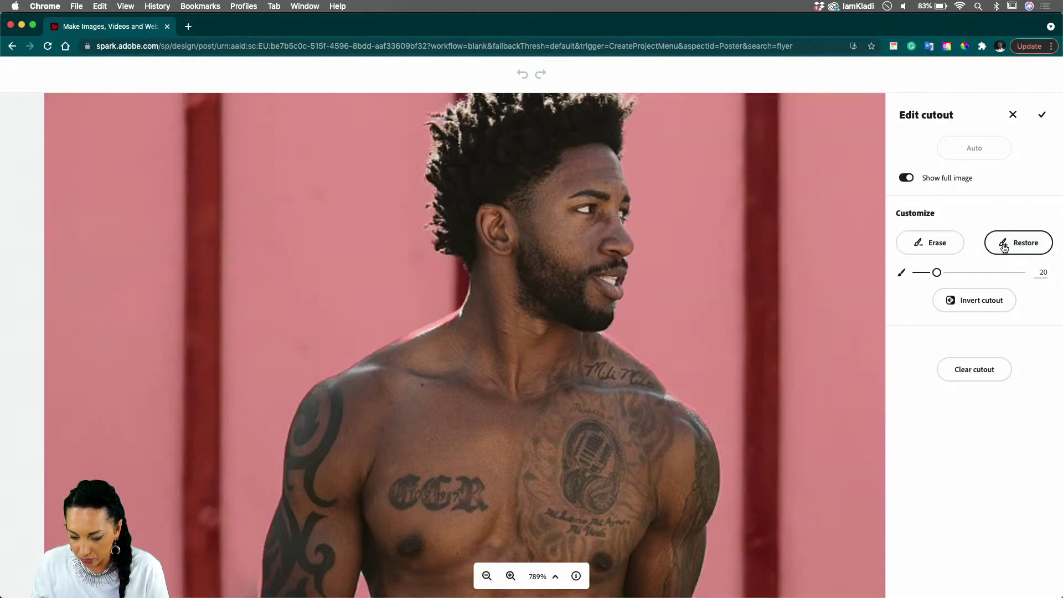
mouse_move(938, 274)
mouse_down()
mouse_move(950, 274)
mouse_move(924, 276)
mouse_up()
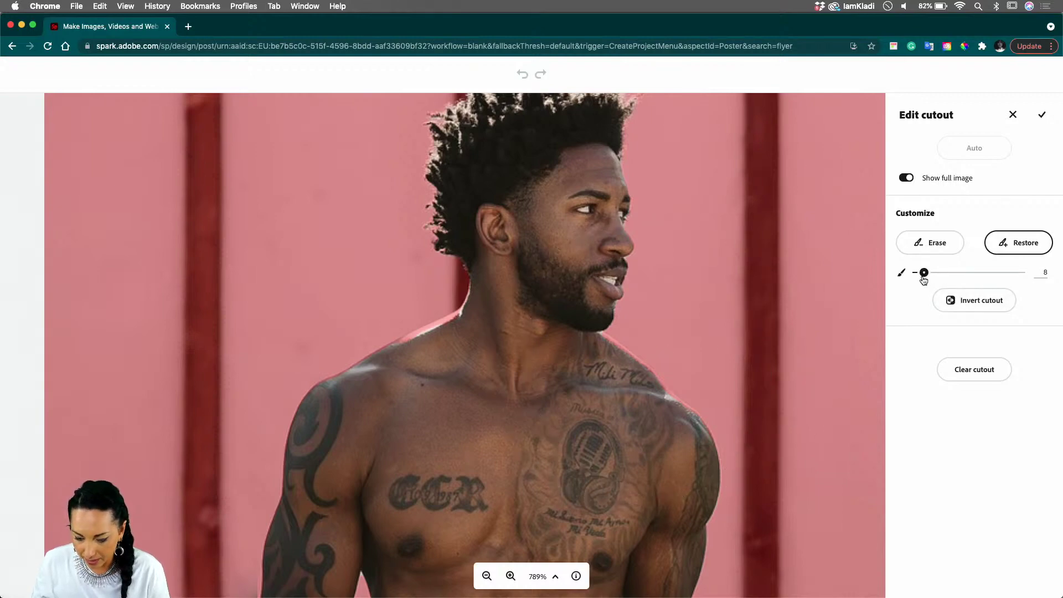
mouse_move(468, 343)
mouse_down()
mouse_move(419, 370)
mouse_move(431, 360)
mouse_up()
click(469, 338)
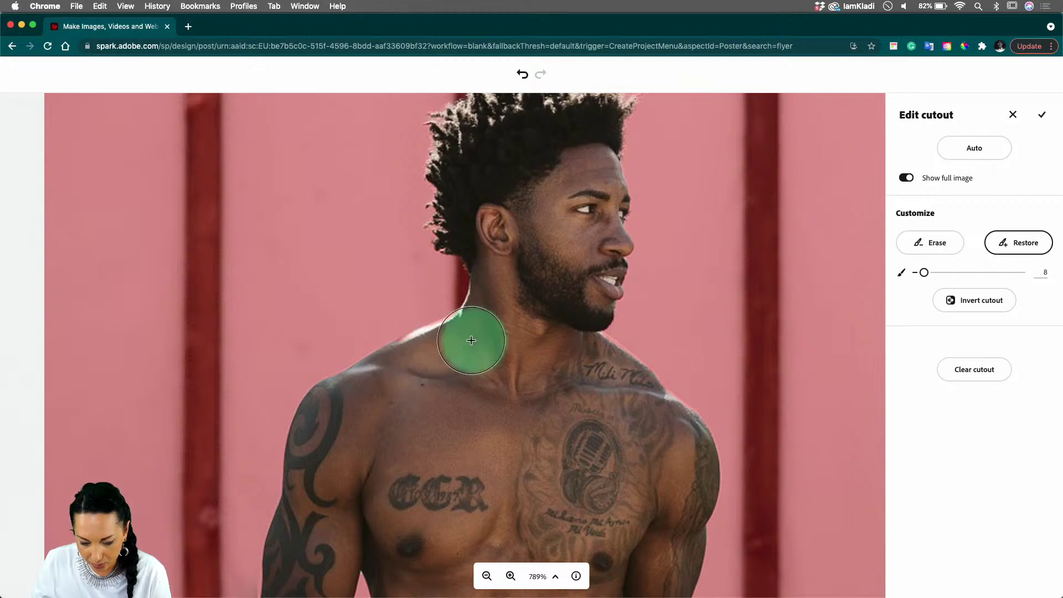
click(467, 340)
click(450, 351)
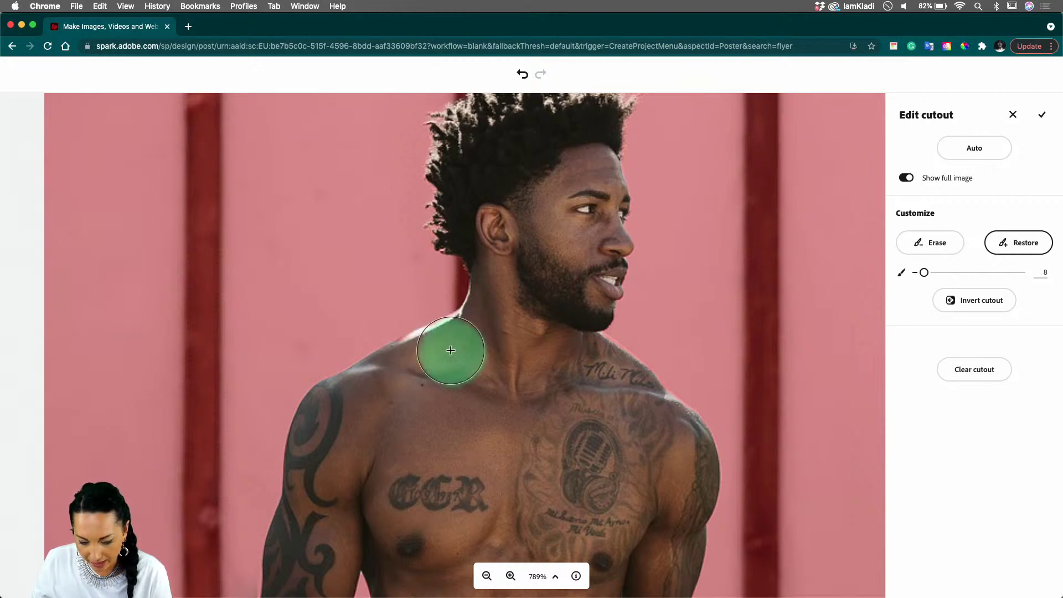
click(419, 362)
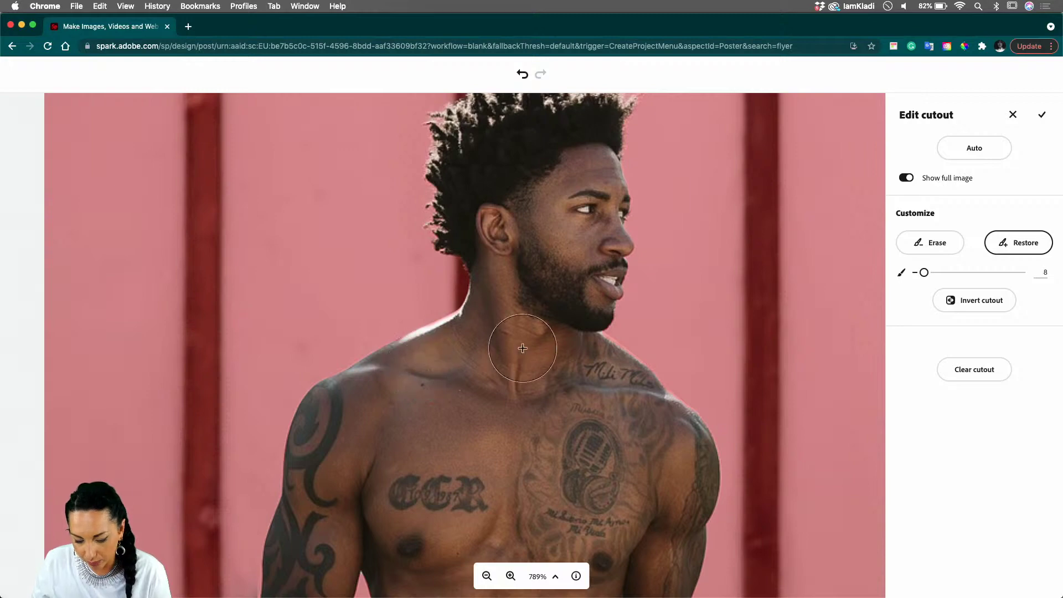
click(584, 364)
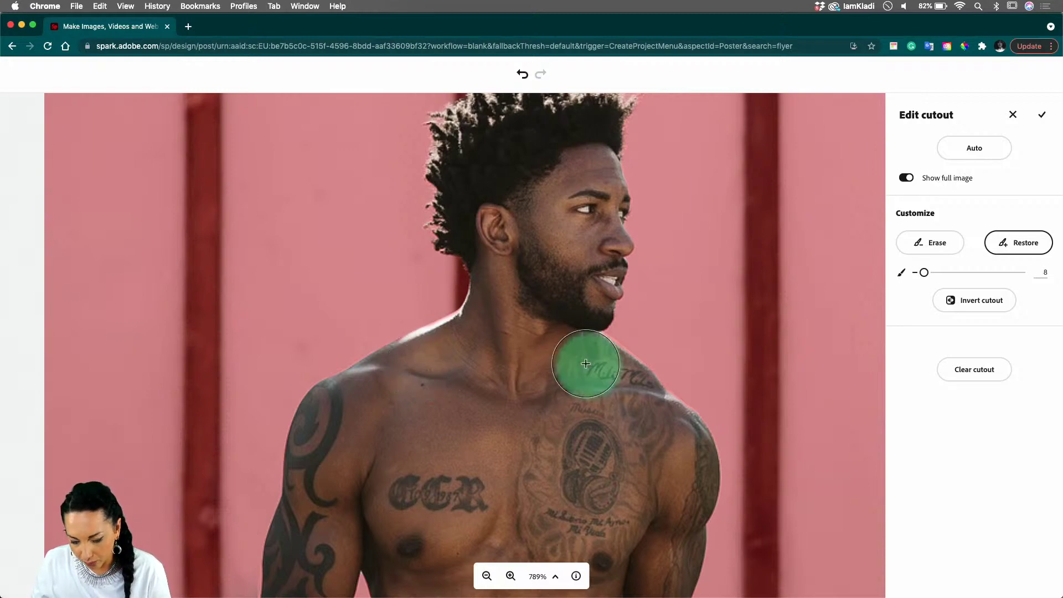
click(1042, 117)
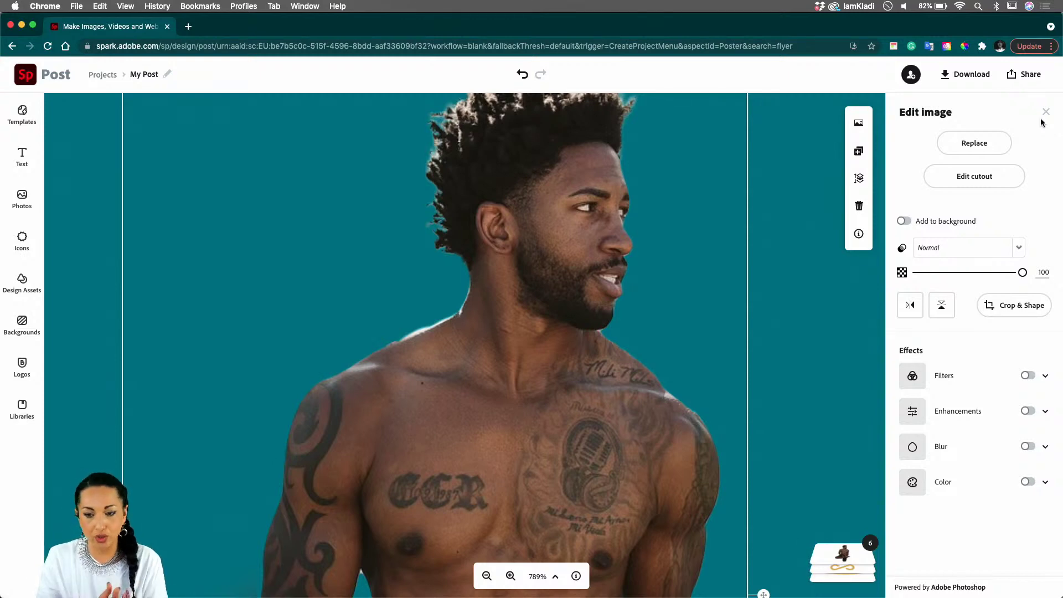
Enlarge the man's cutout to nearly double its size and place it in the flyer's bottom-right corner.
scroll(682, 282, down, 10)
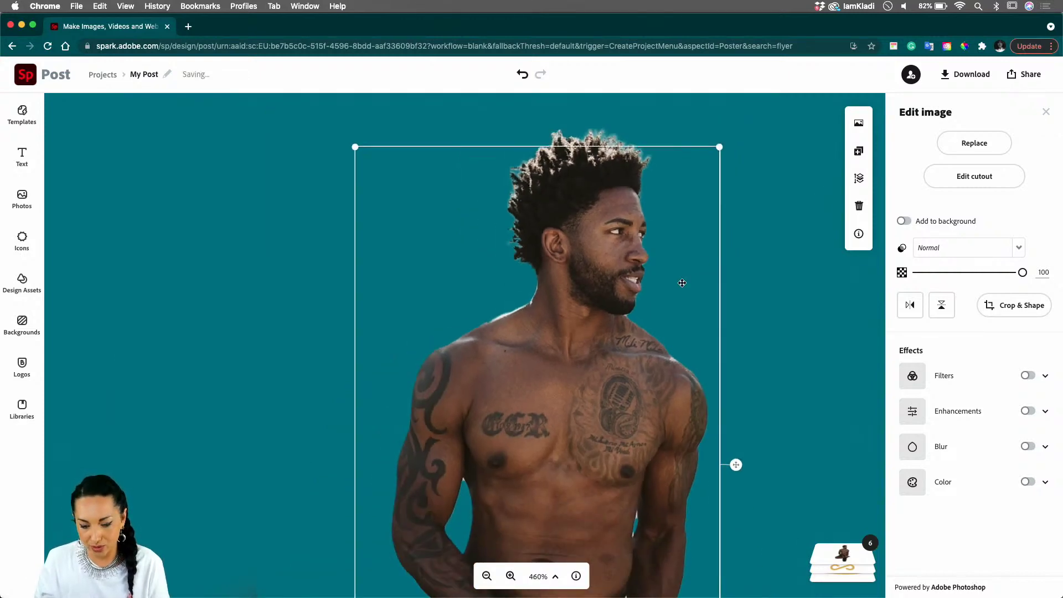
scroll(682, 283, down, 5)
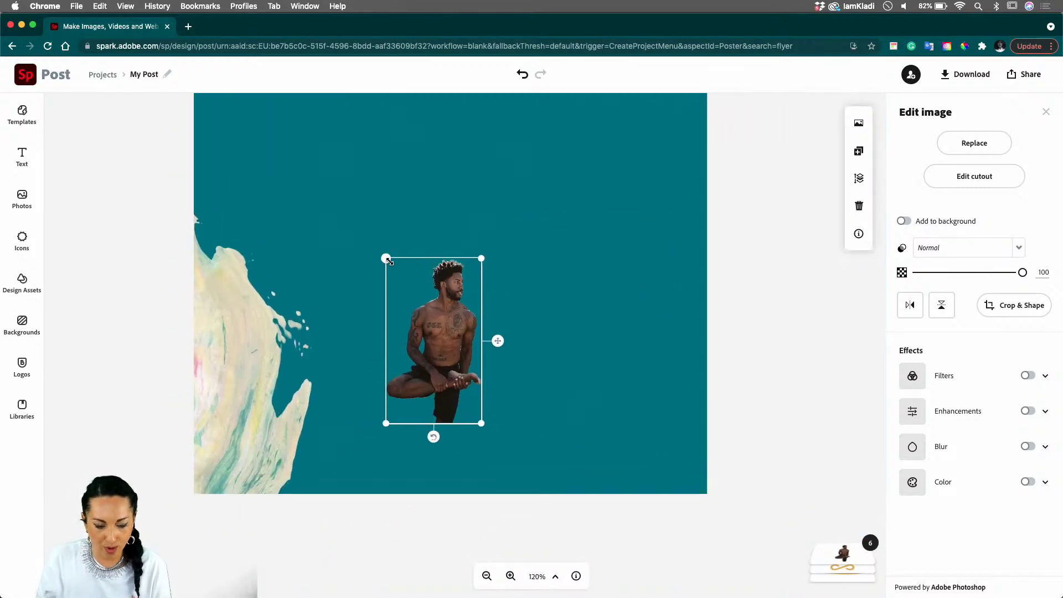
drag(389, 261, 260, 143)
drag(365, 192, 565, 265)
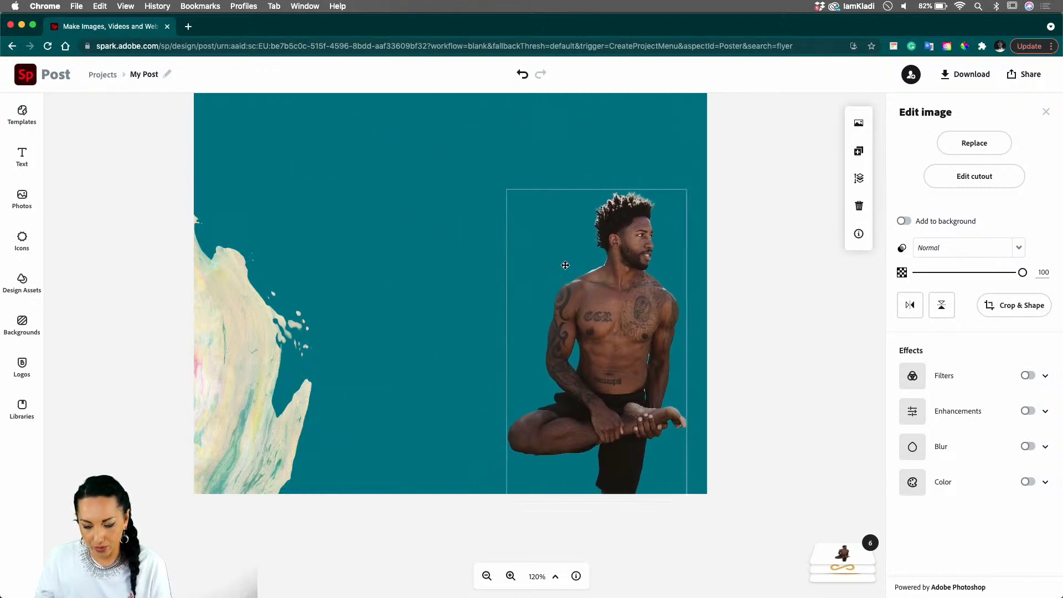
scroll(566, 265, up, 5)
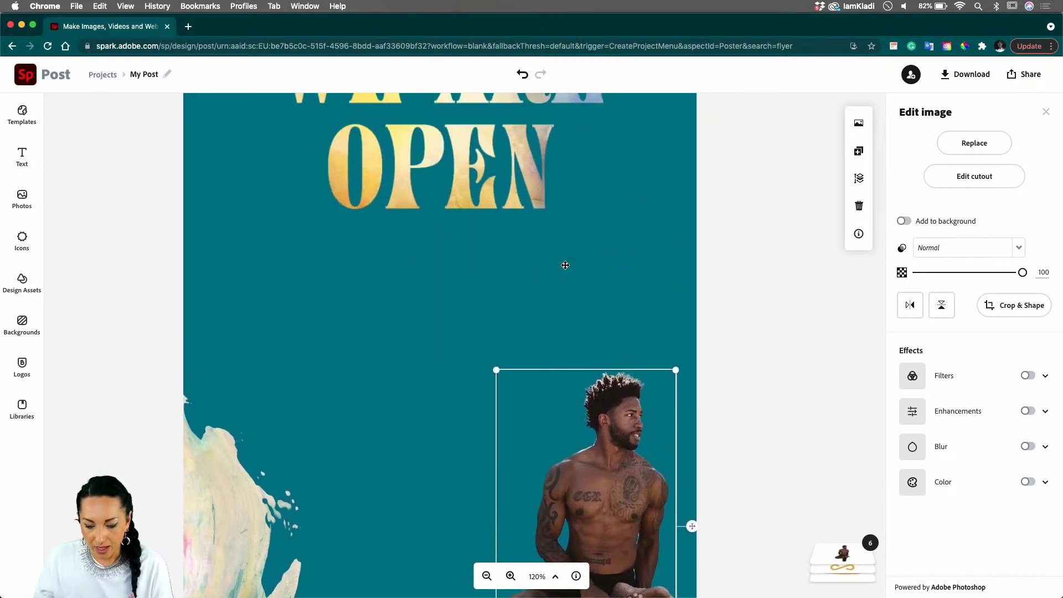
Flip the man's cutout horizontally so he faces the flyer's centre, and enlarge it slightly with its base on the bottom edge.
scroll(565, 265, down, 5)
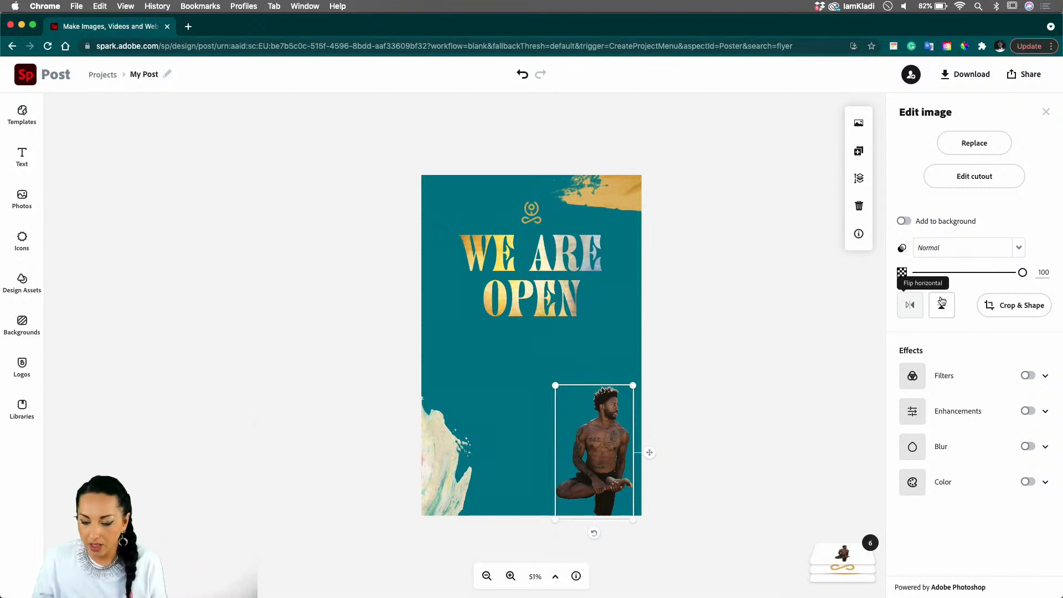
click(908, 313)
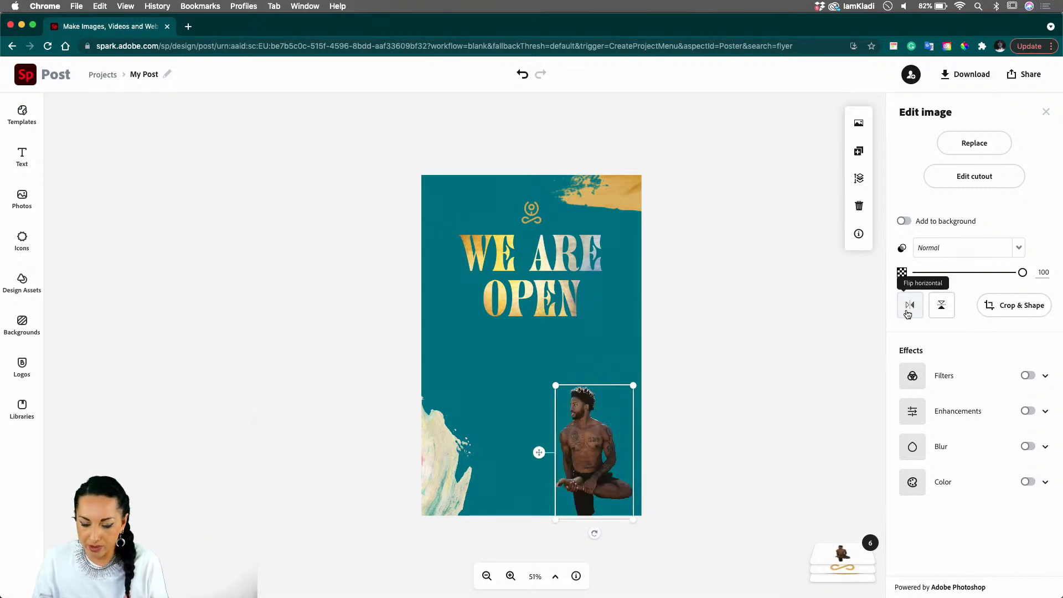
mouse_move(555, 383)
mouse_down()
mouse_move(541, 363)
mouse_move(573, 385)
mouse_up()
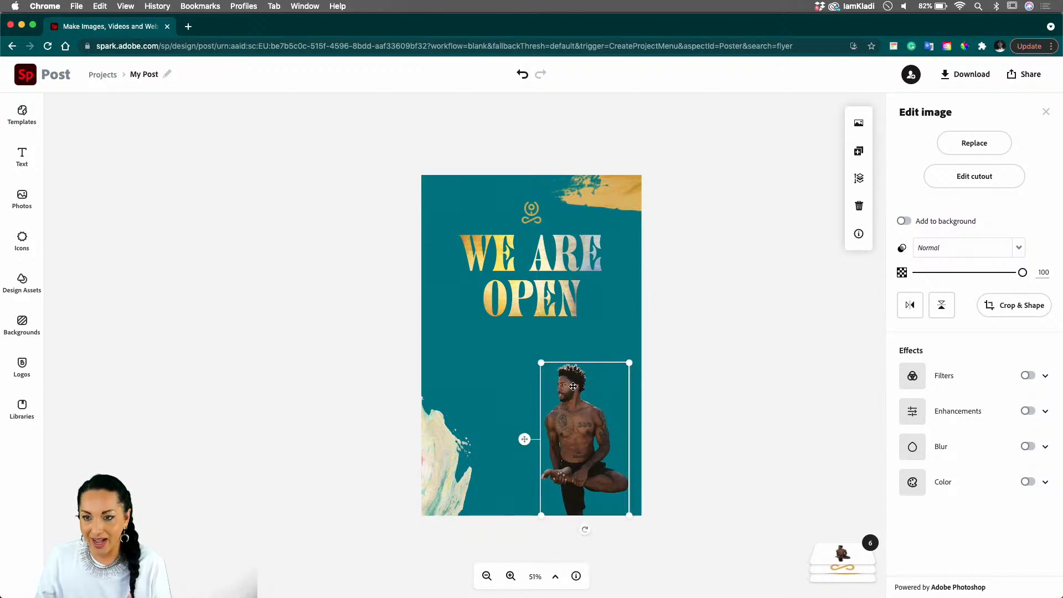
Add a new text box with its background shape turned off and its font set to Futura PT Medium.
click(21, 157)
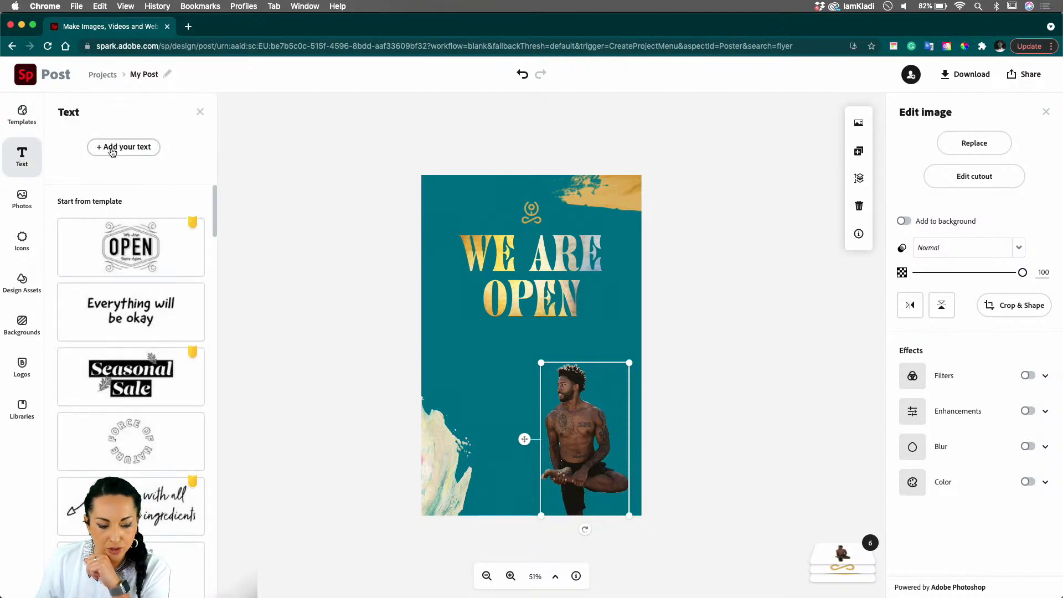
click(112, 147)
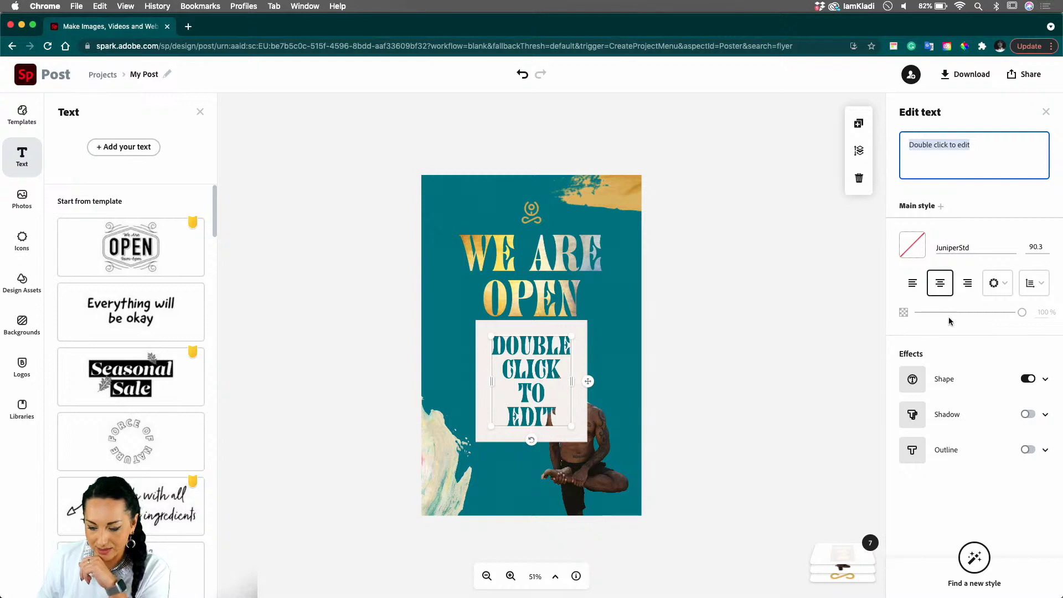
click(1028, 379)
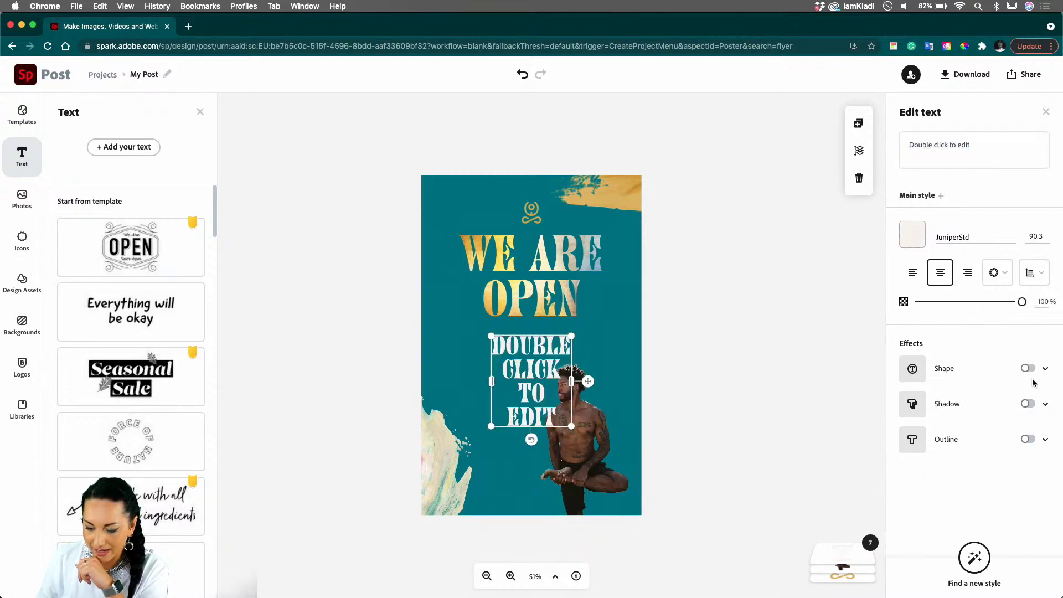
click(957, 238)
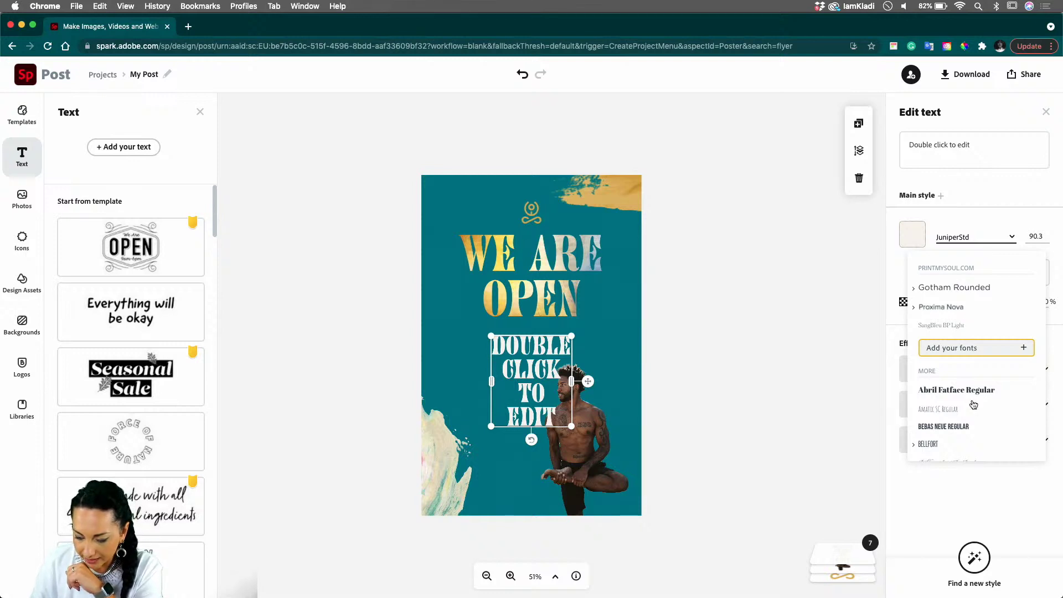
scroll(973, 399, down, 5)
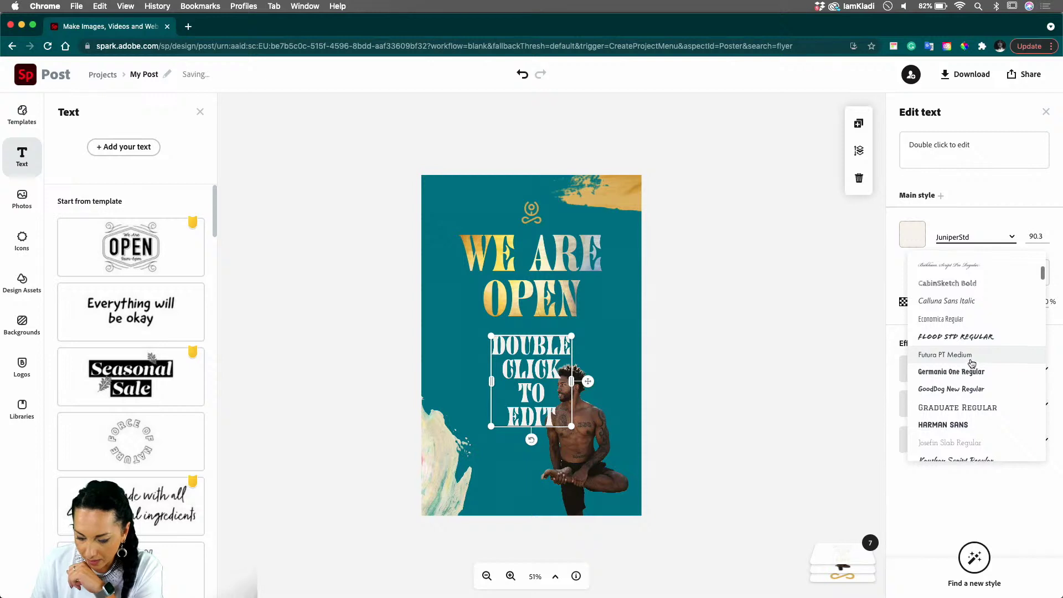
click(971, 361)
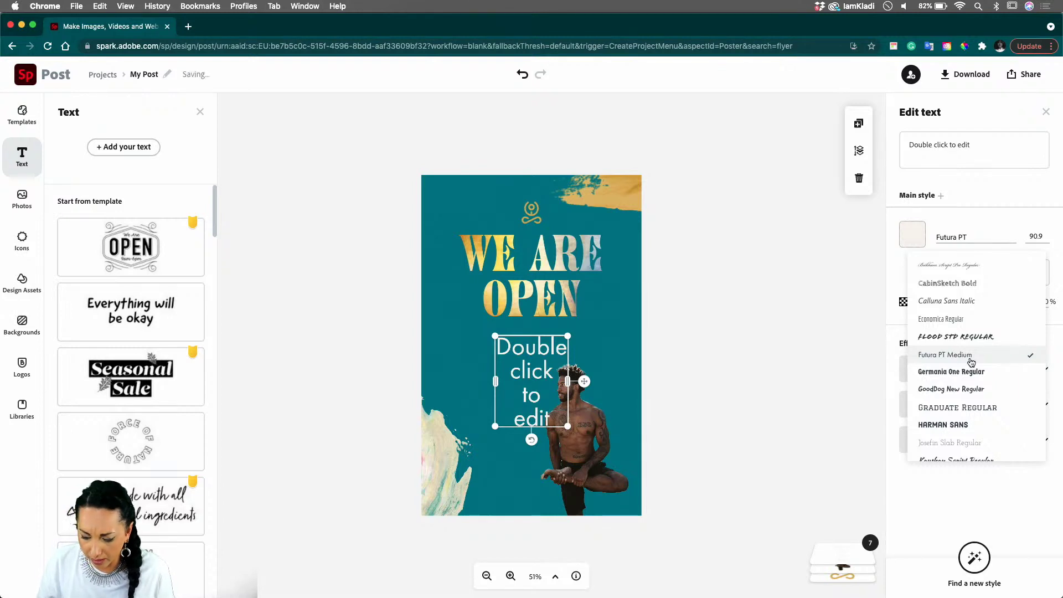
scroll(971, 362, down, 5)
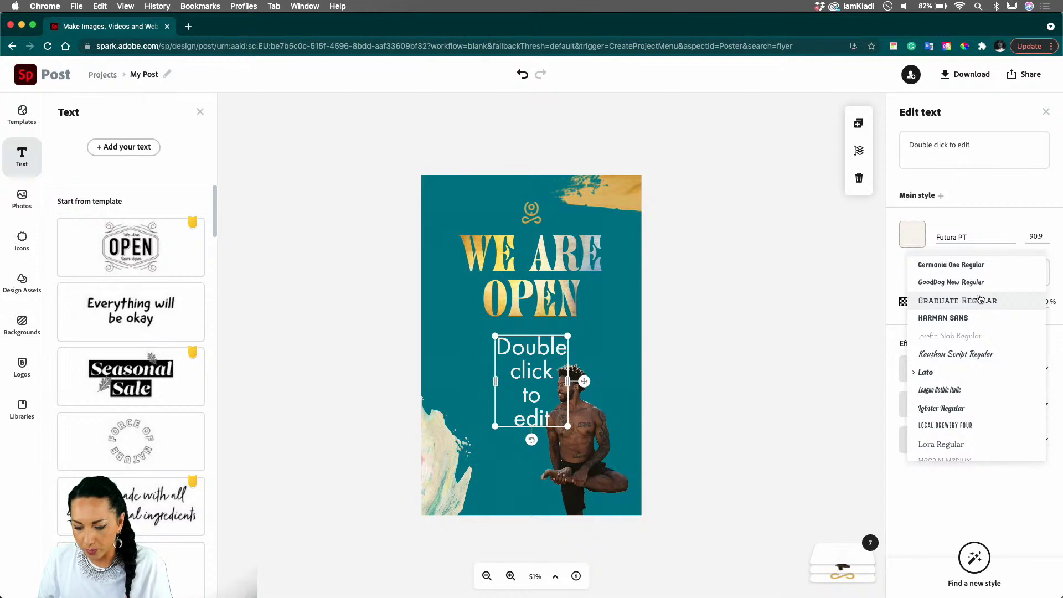
Replace the placeholder text with "Join Us Today!" copied from the Flyer text document in TextEdit.
click(950, 166)
triple_click(947, 145)
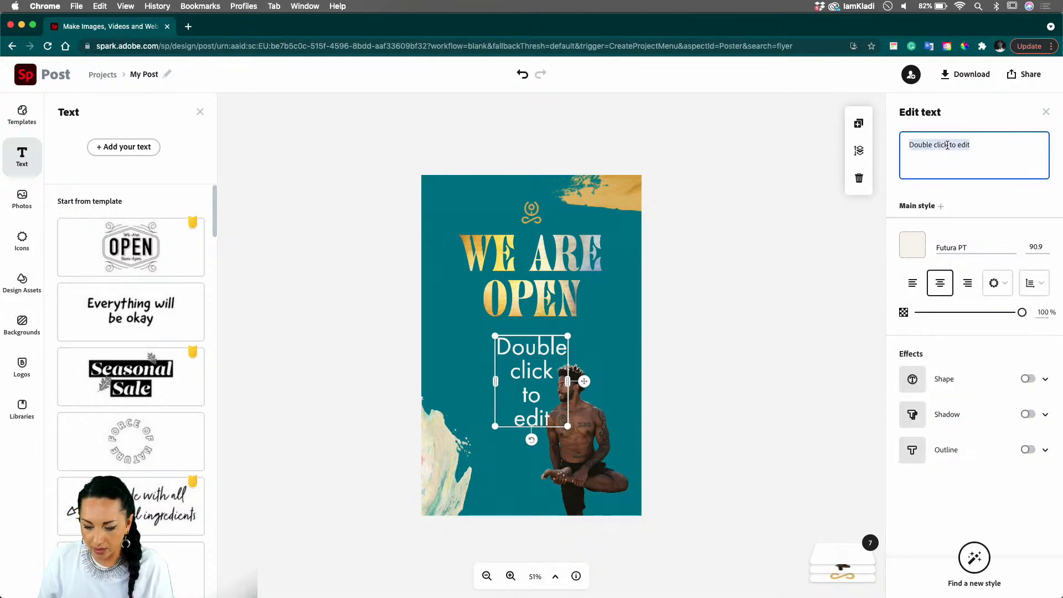
mouse_move(634, 595)
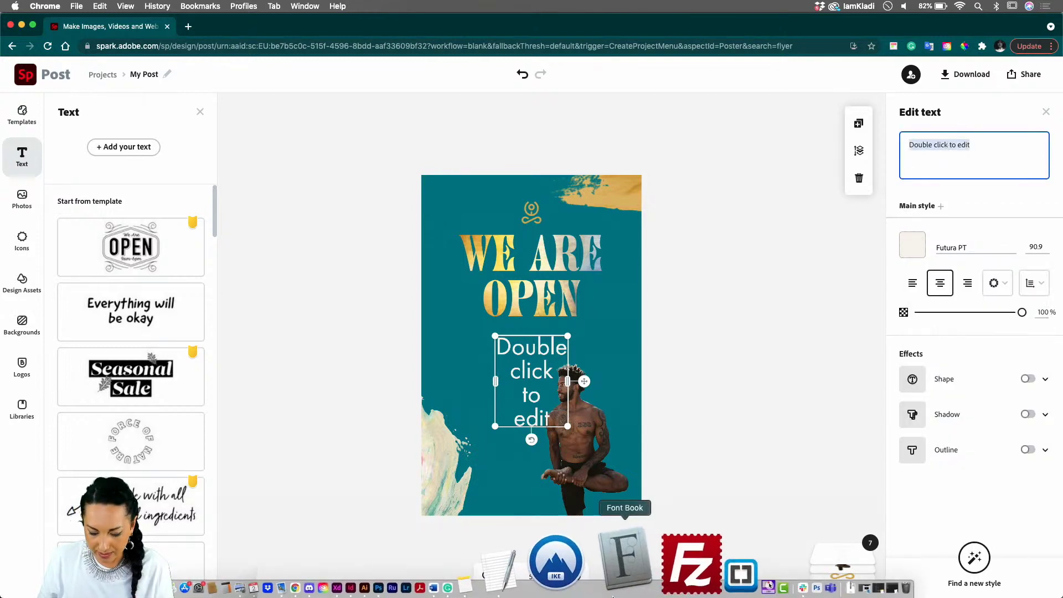
click(584, 590)
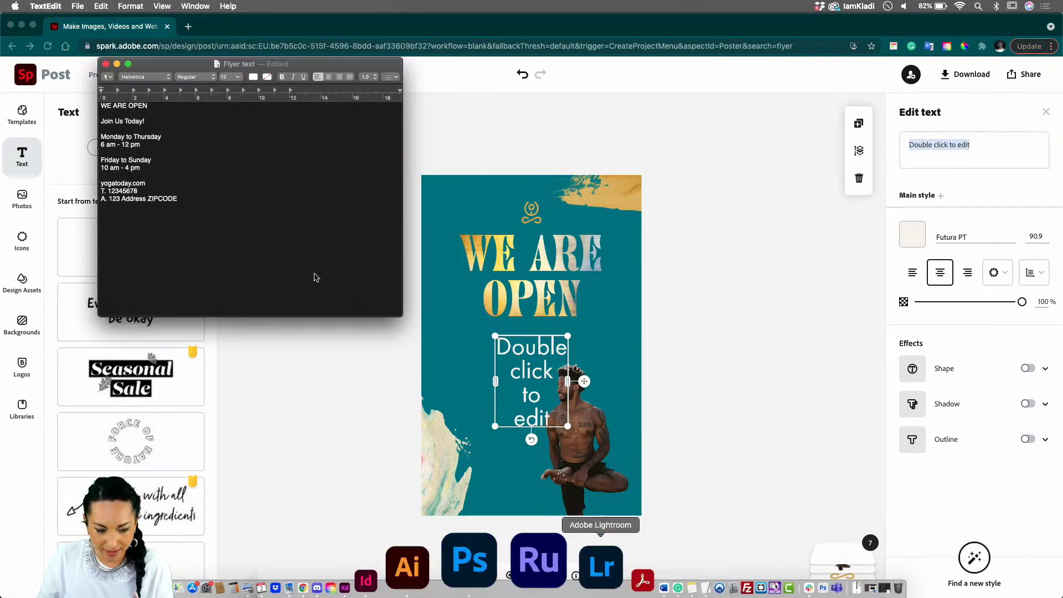
triple_click(138, 123)
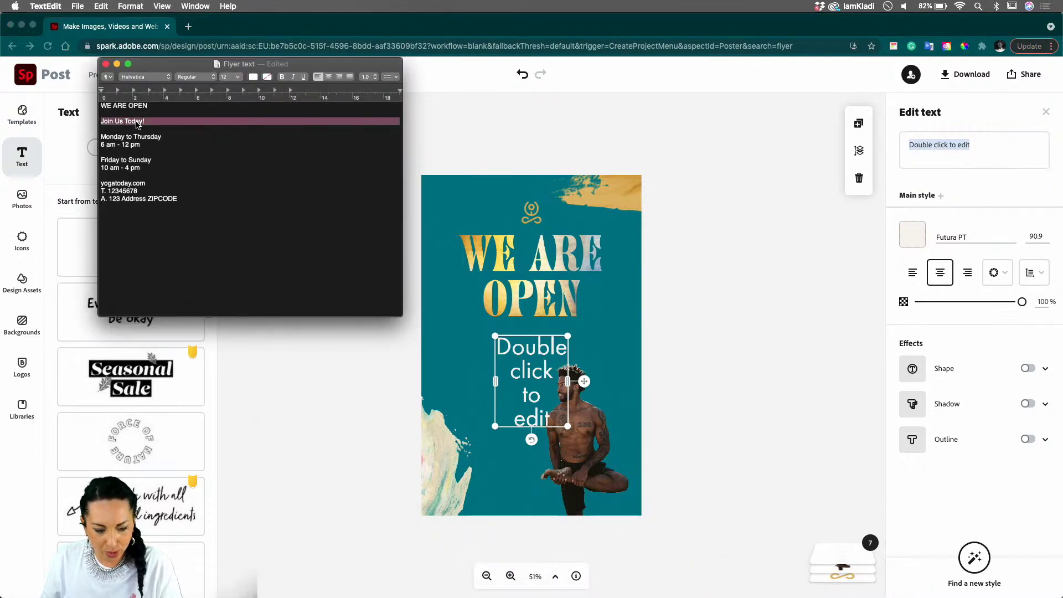
drag(138, 124, 102, 118)
key(super+c)
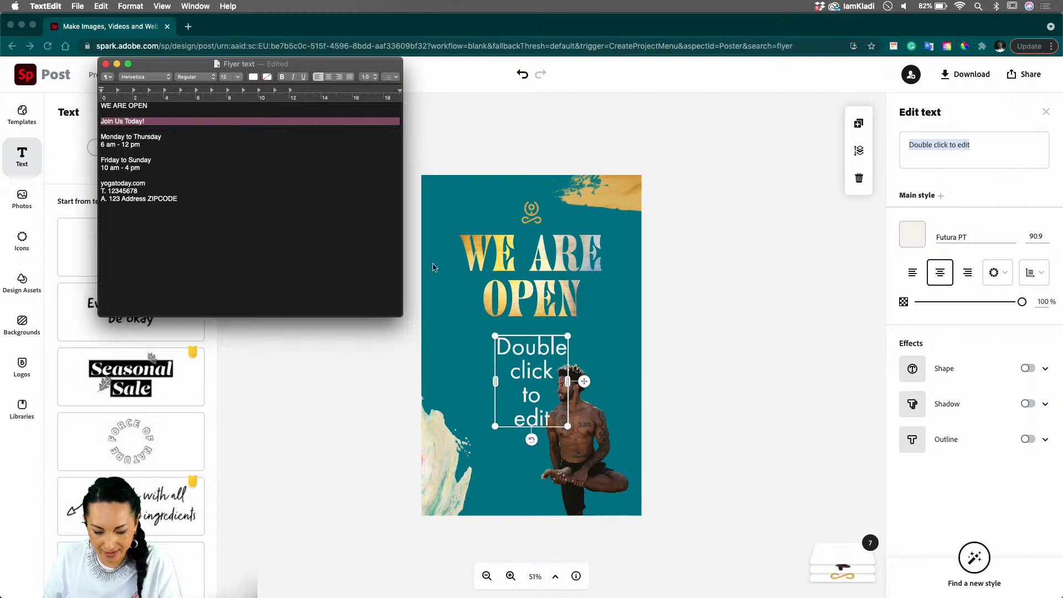
click(919, 146)
key(super+a)
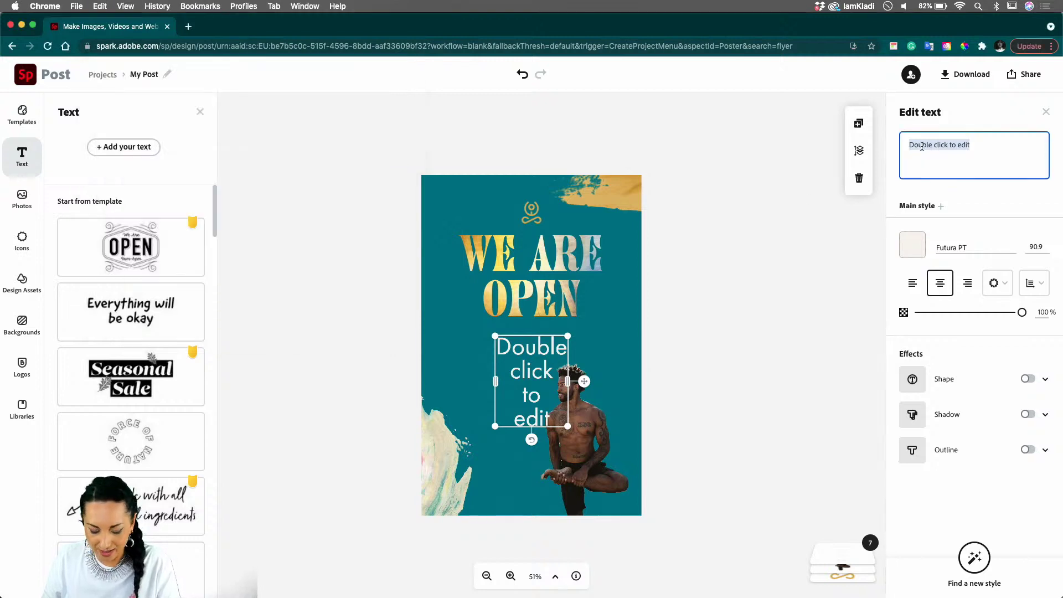
key(super+v)
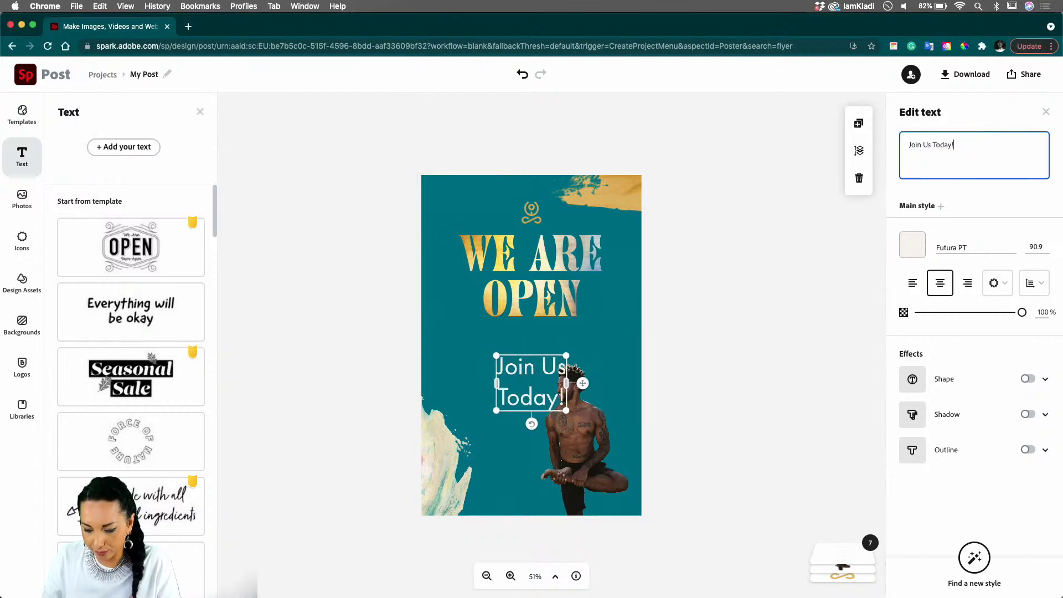
Colour "Join Us Today!" gold from the current palette and widen its box to one line near the flyer's left edge.
click(910, 244)
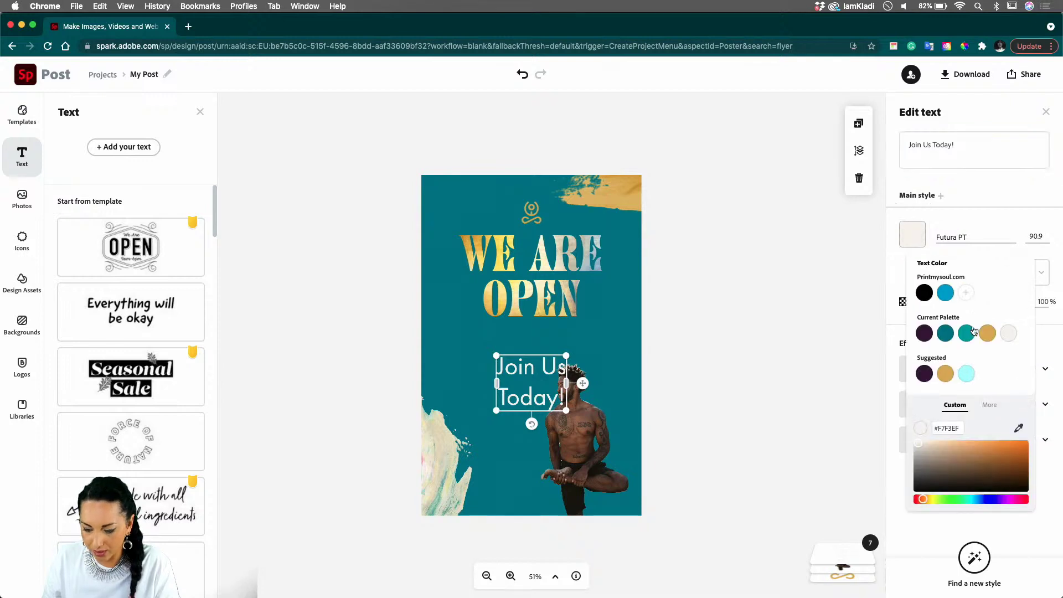
click(987, 334)
mouse_move(498, 384)
mouse_down()
mouse_move(437, 382)
mouse_move(497, 383)
mouse_up()
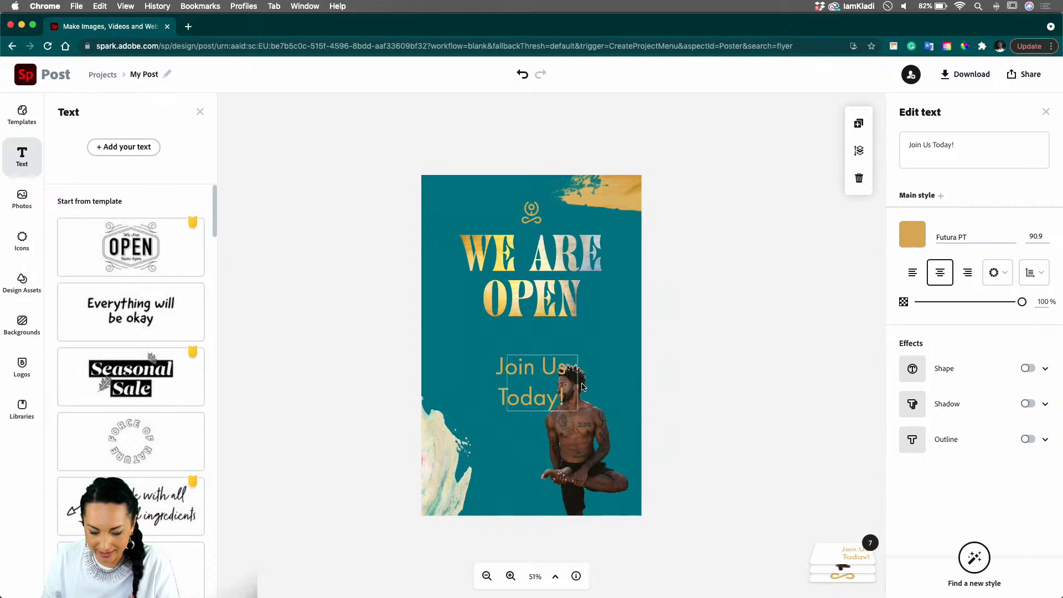
drag(566, 382, 689, 377)
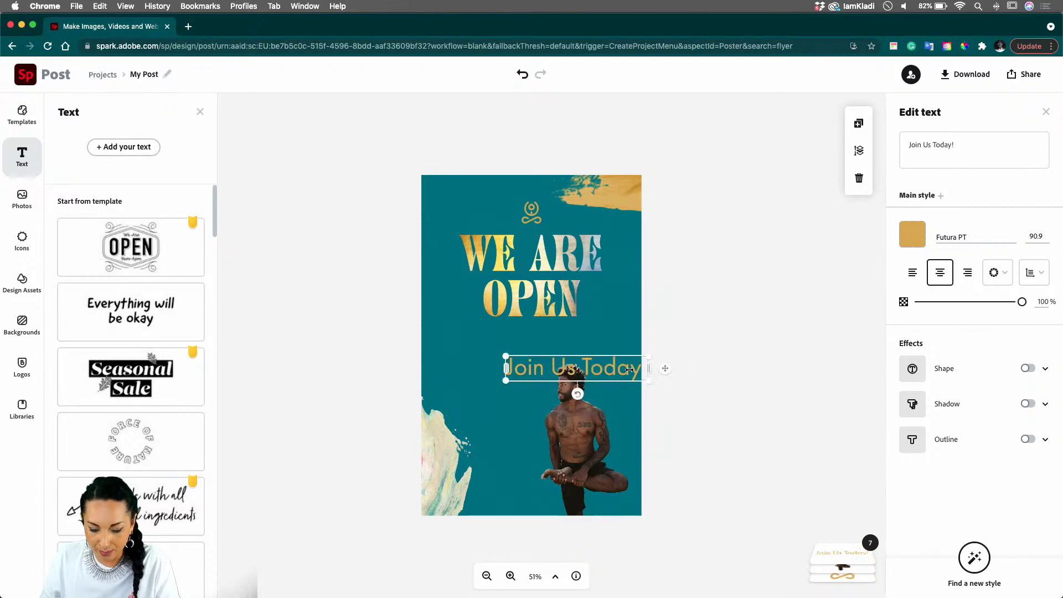
drag(622, 367, 550, 372)
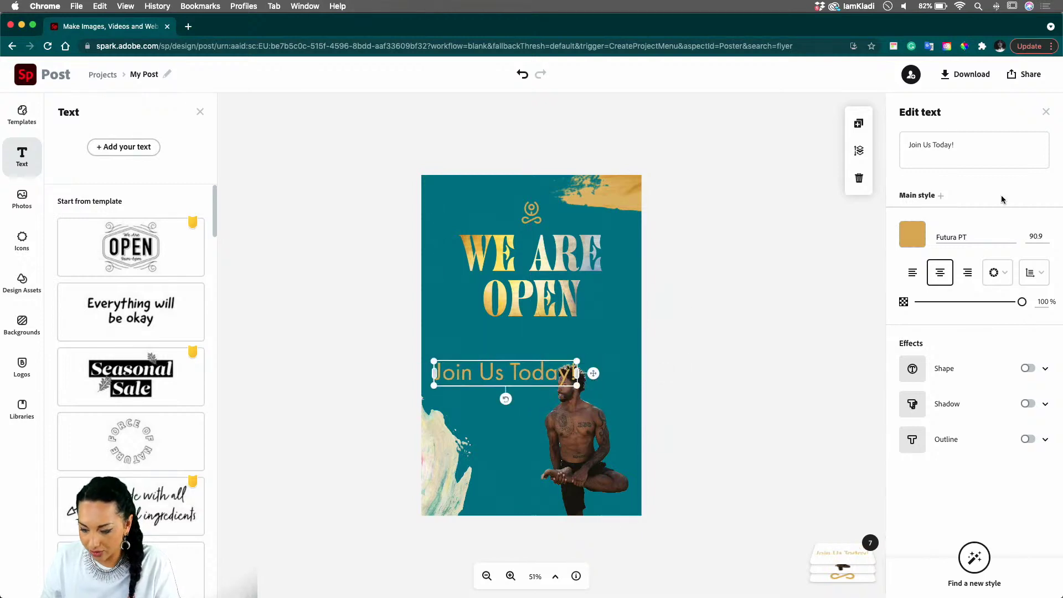
Set the "Join Us Today!" text size to 50 and place it beside the man's face, above the pale paint stroke.
click(1036, 238)
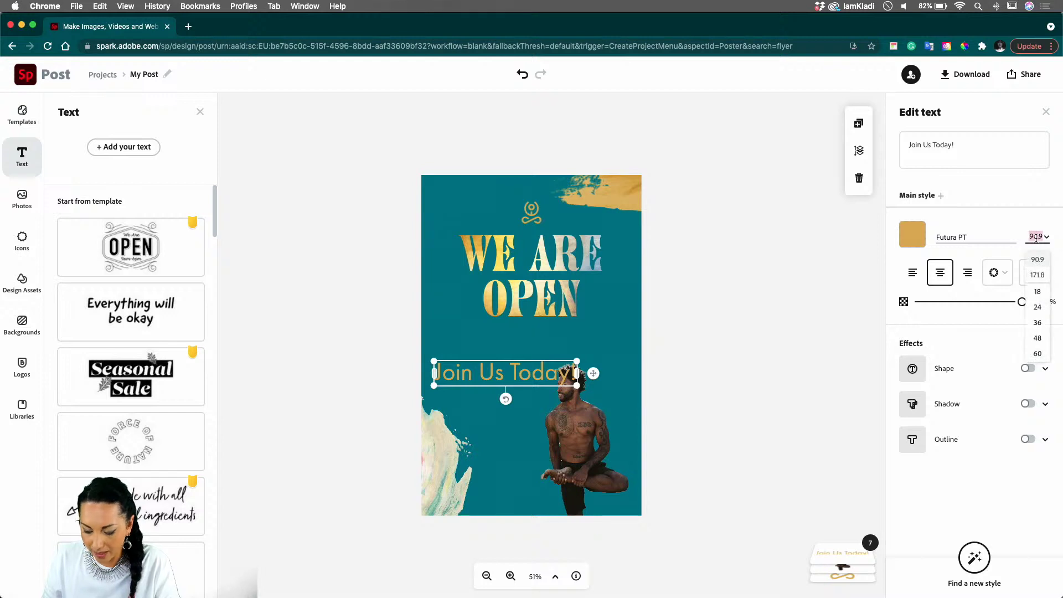
text(5)
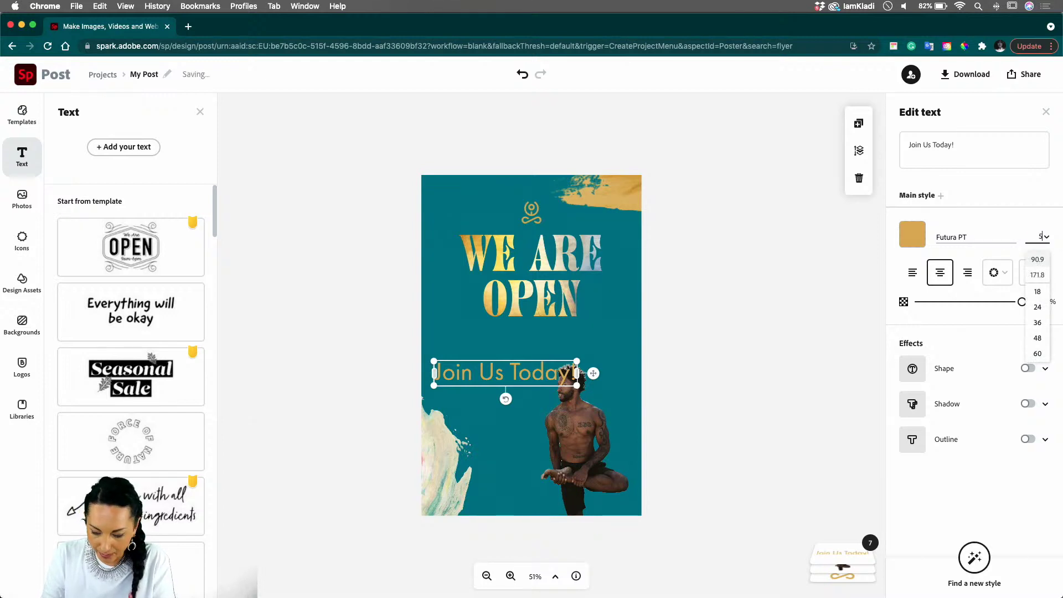
text(0)
key(Return)
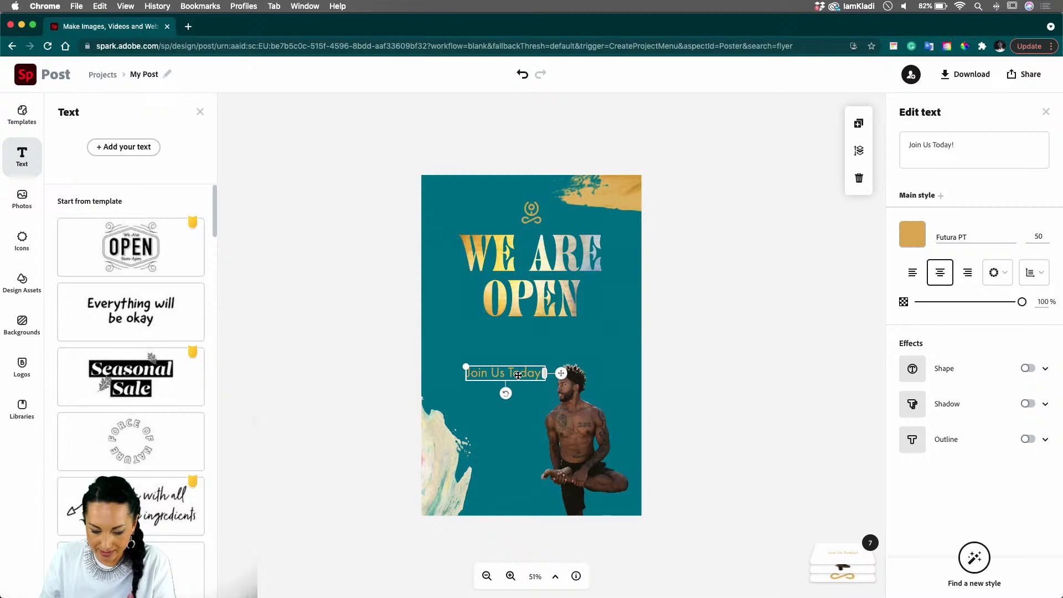
drag(517, 375, 506, 387)
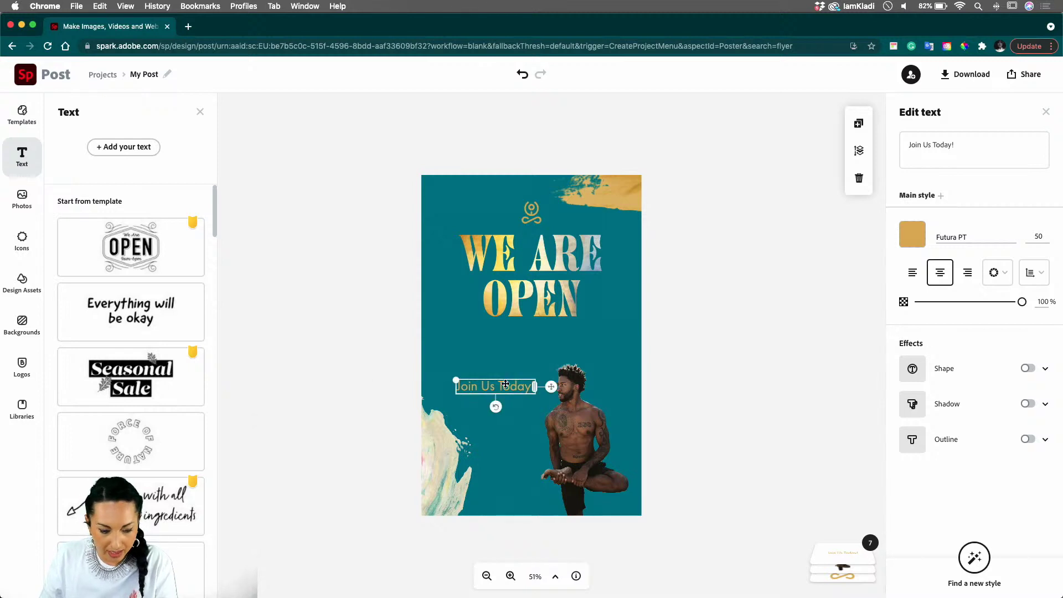
Add another text box containing the Monday to Thursday and Friday to Sunday opening hours copied from the Flyer text document in TextEdit.
click(96, 149)
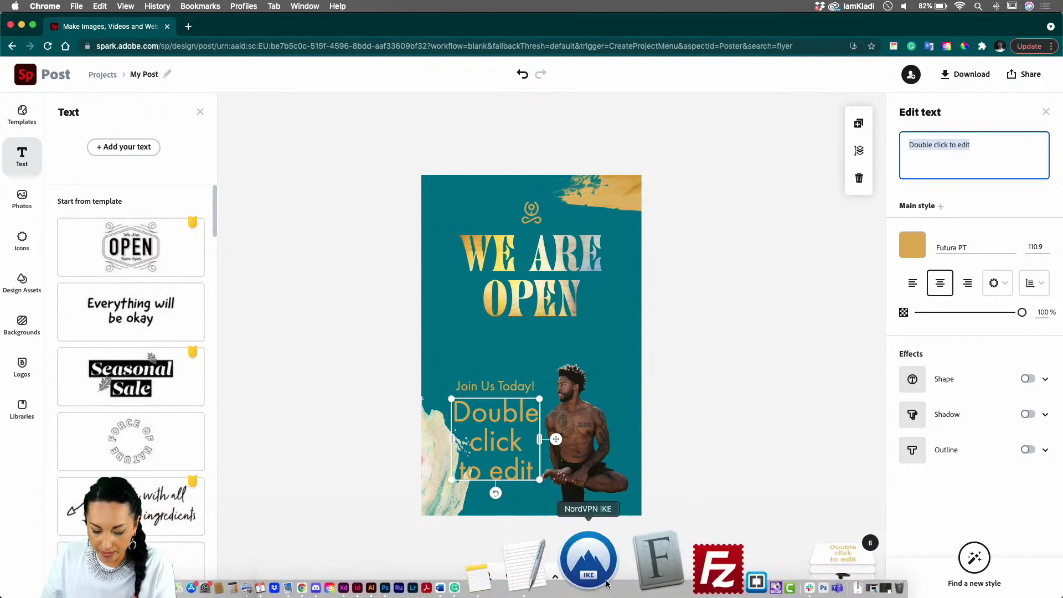
click(595, 582)
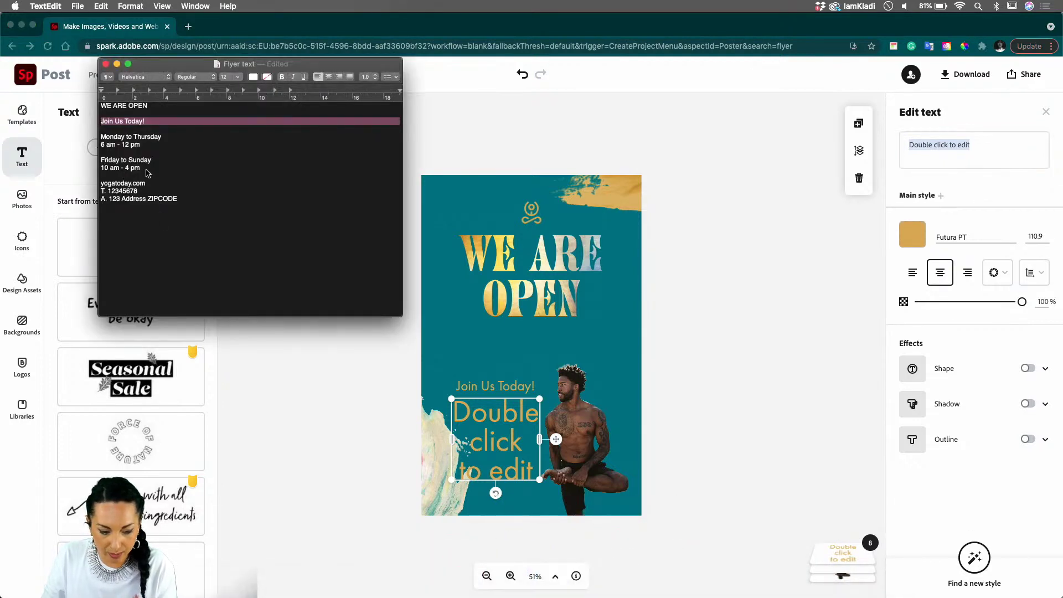
drag(148, 173, 93, 135)
key(super+c)
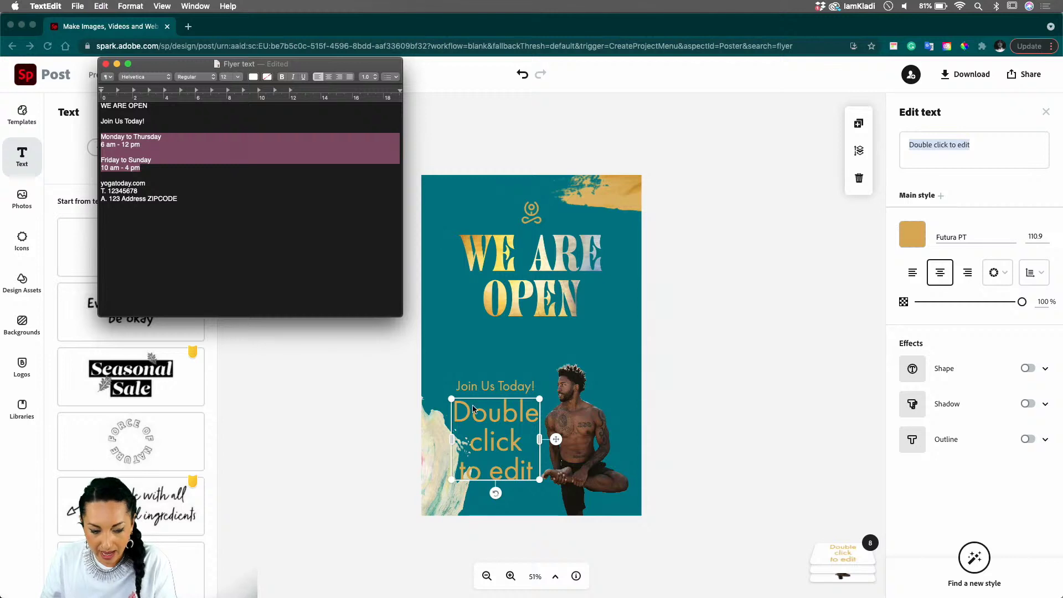
click(909, 163)
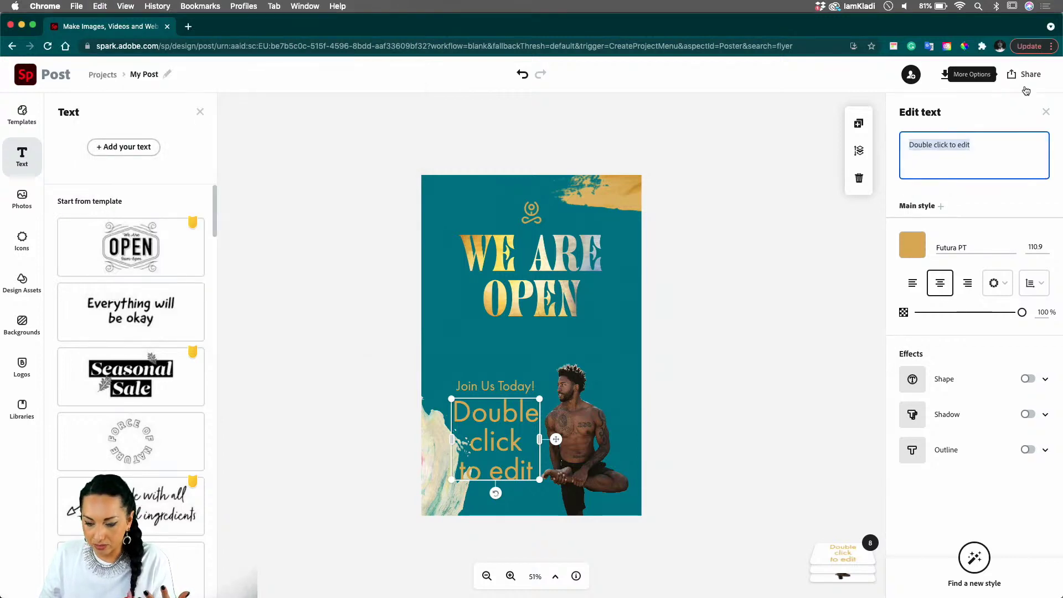
key(super+v)
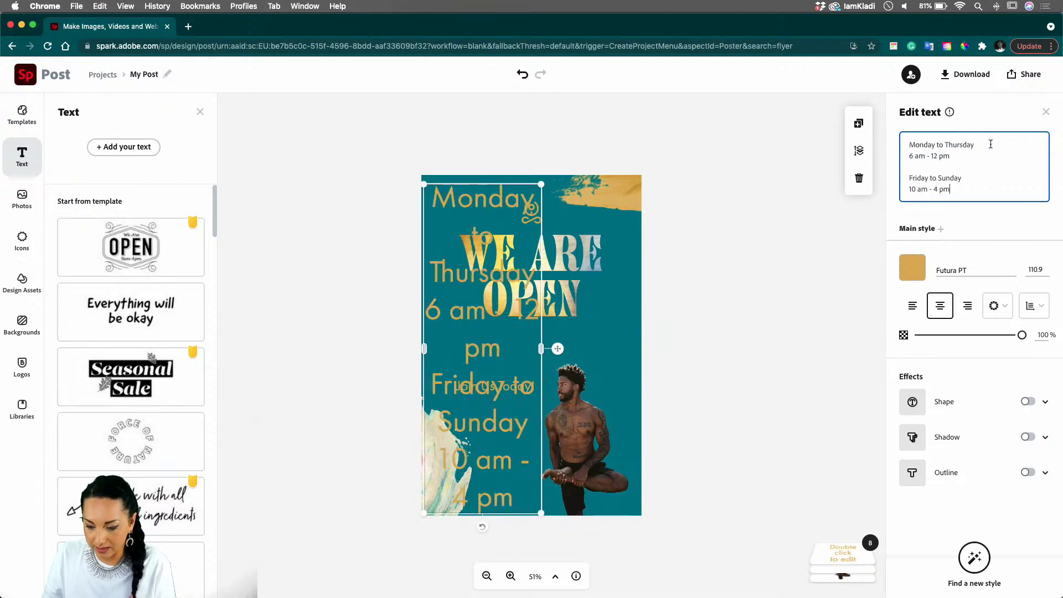
Set the opening-hours text size to 26.4, widen its box to fit four lines and place it directly below "Join Us Today!".
click(1033, 270)
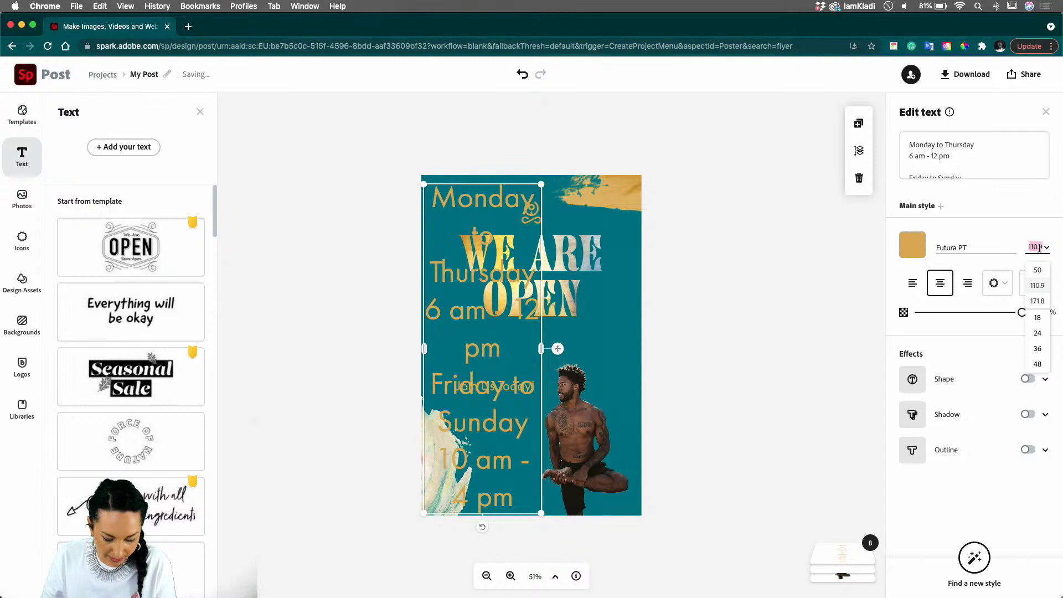
text(22.3)
key(Return)
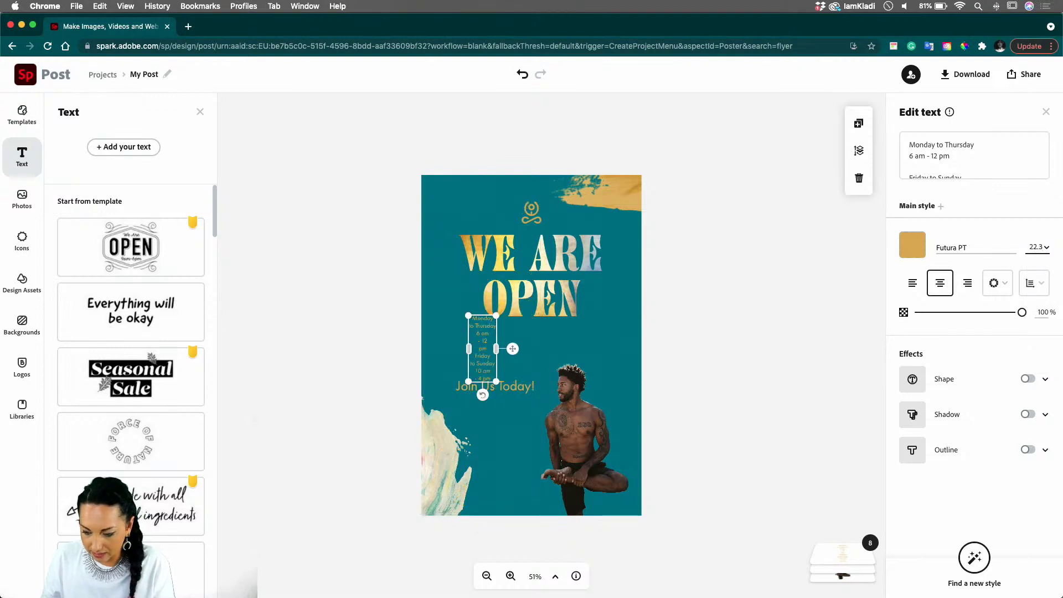
click(1033, 247)
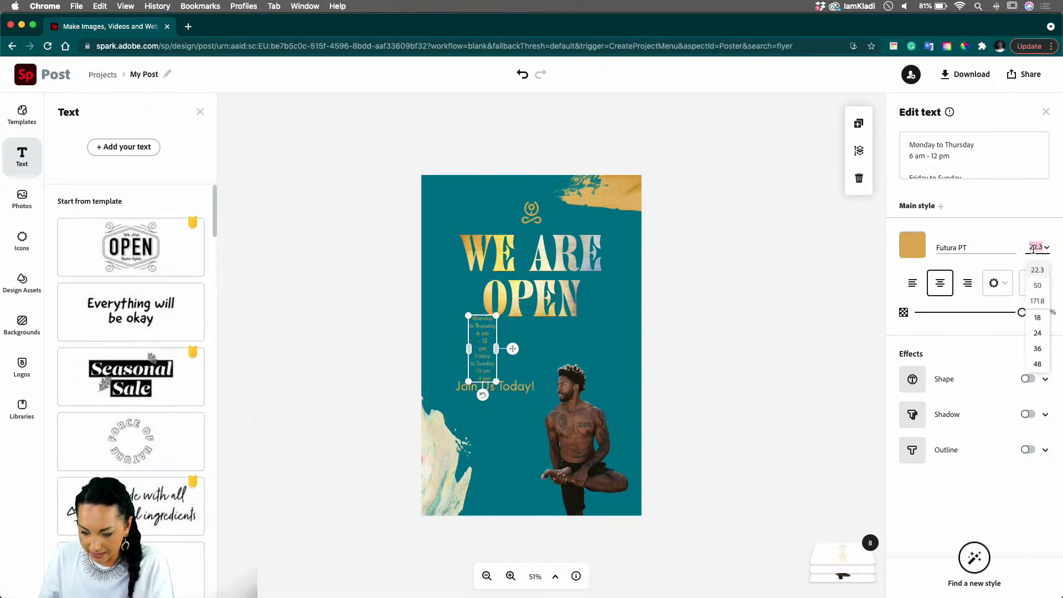
text(26.4)
key(Return)
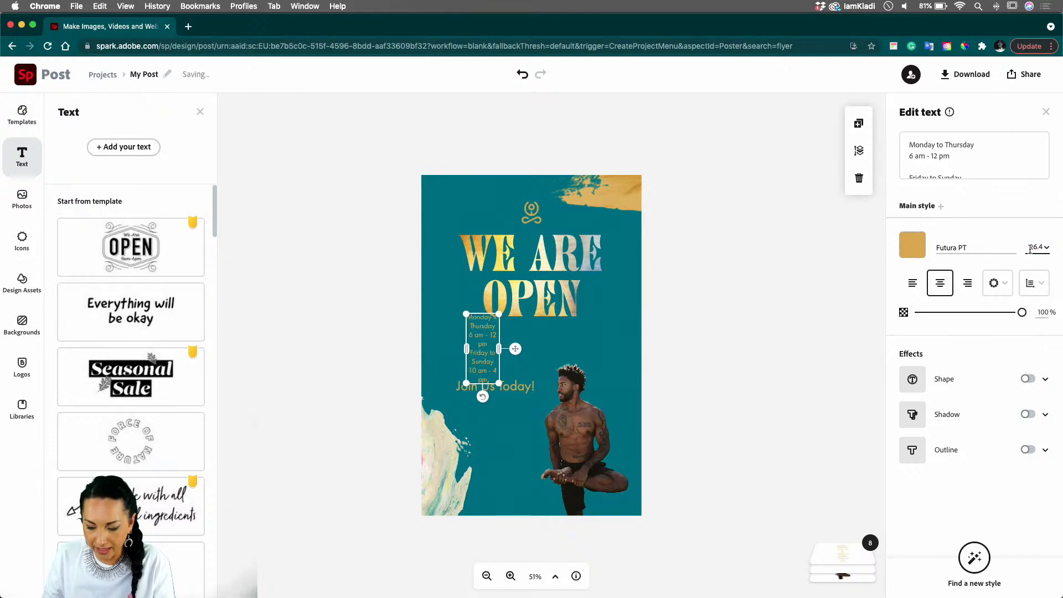
drag(497, 348, 493, 419)
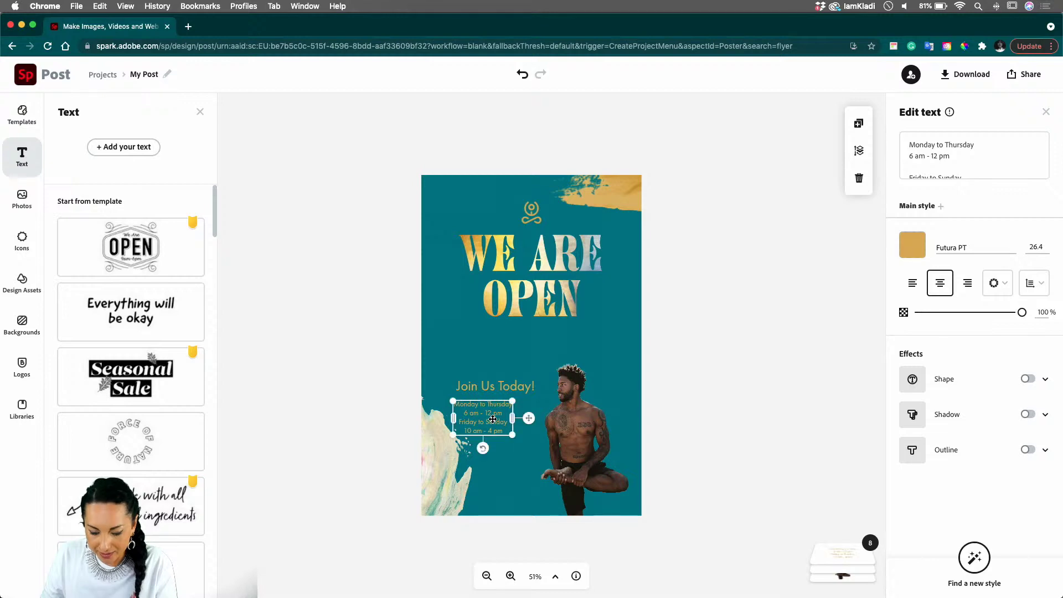
Add a highlight style to the opening-hours text and apply it to the whole line "Monday to Thursday".
scroll(493, 419, up, 5)
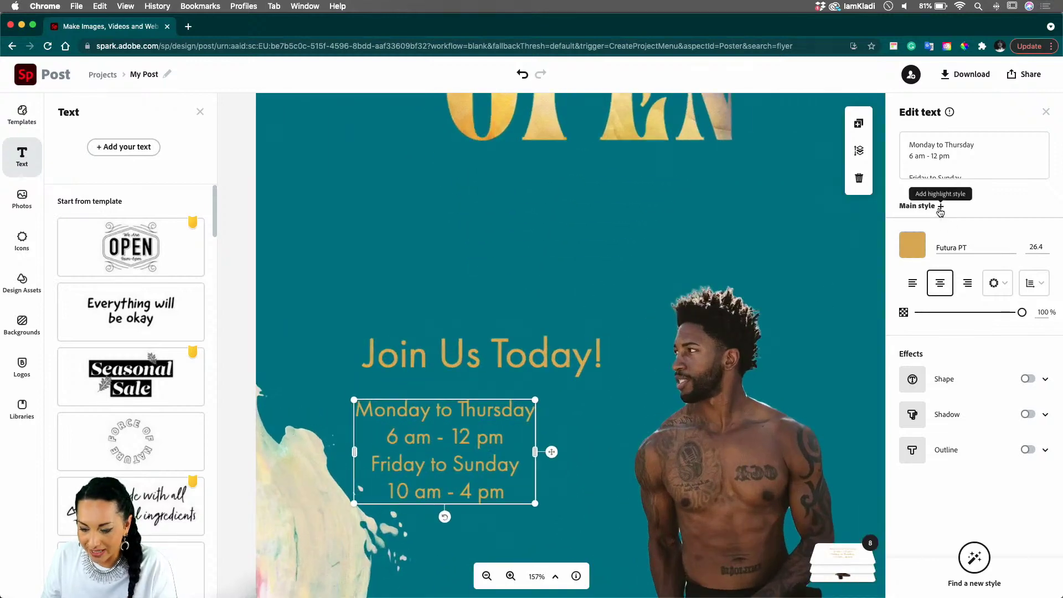
click(940, 207)
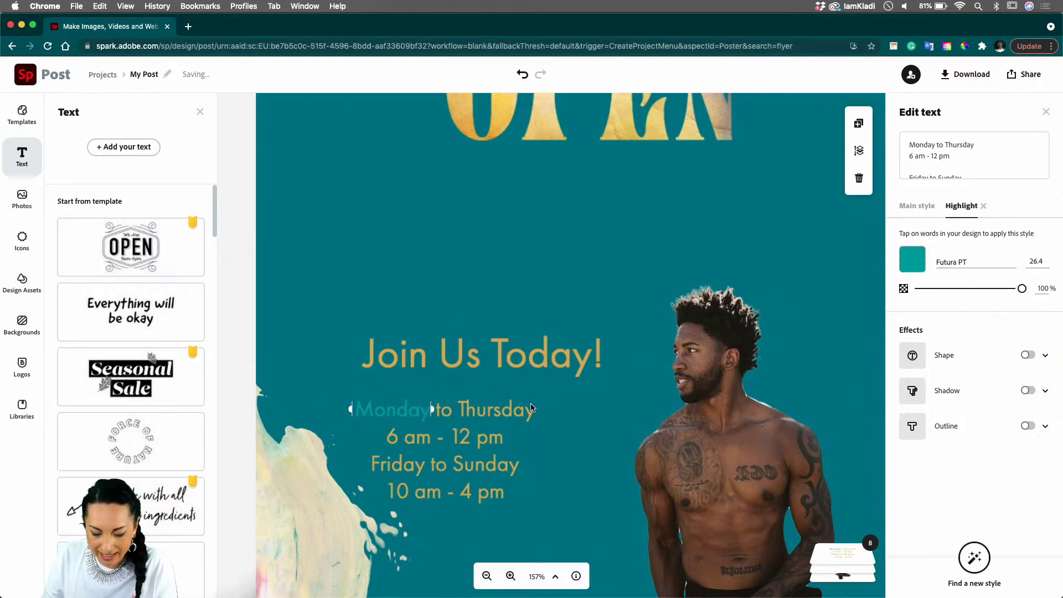
click(443, 412)
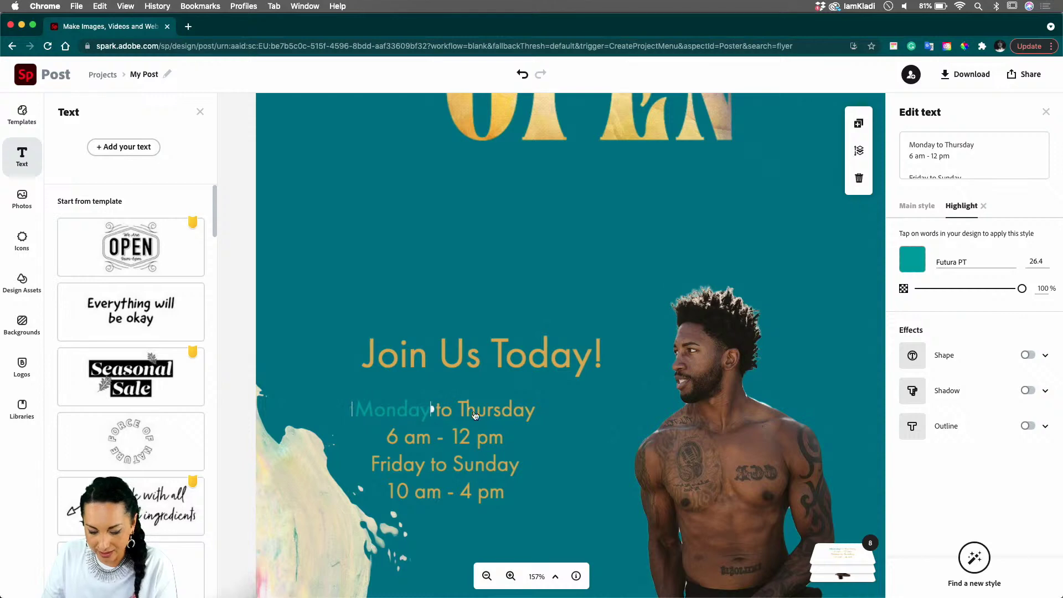
click(475, 414)
Set the highlight style's colour to off-white from the current palette and its font to Abril Fatface Regular.
click(920, 260)
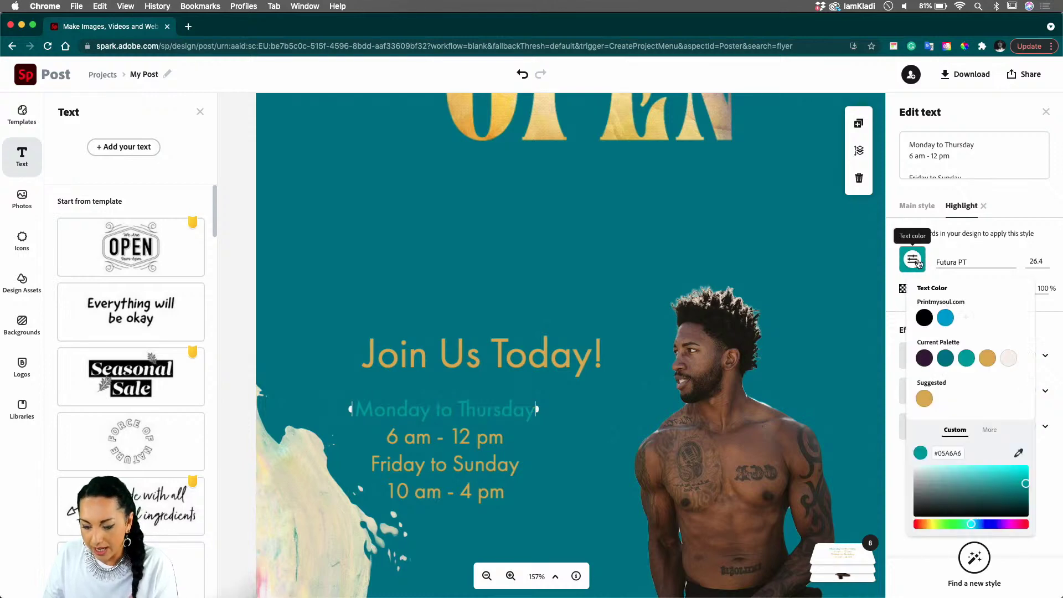
click(987, 358)
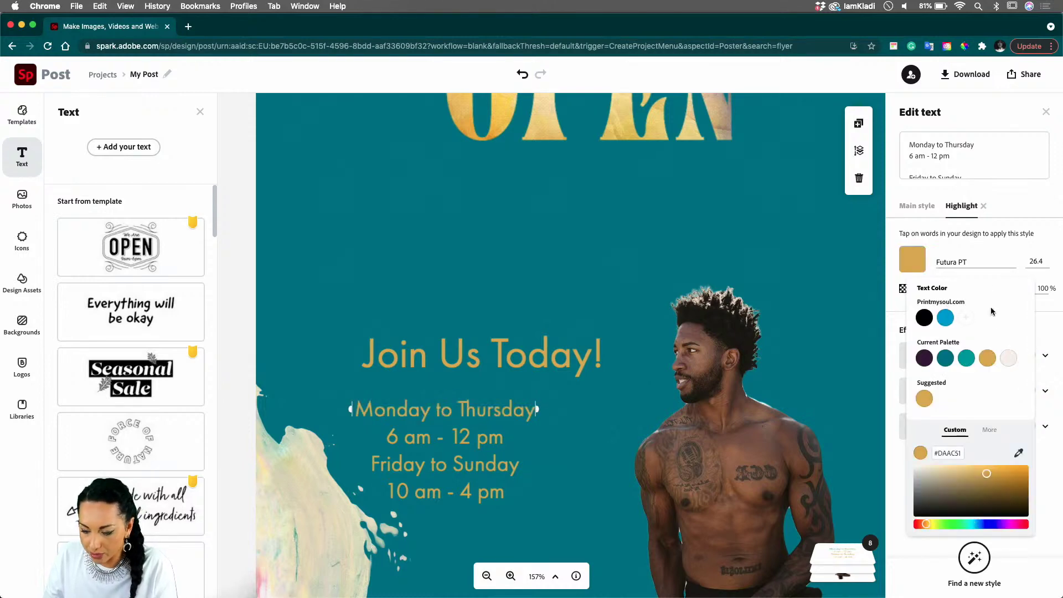
click(1008, 358)
click(1010, 265)
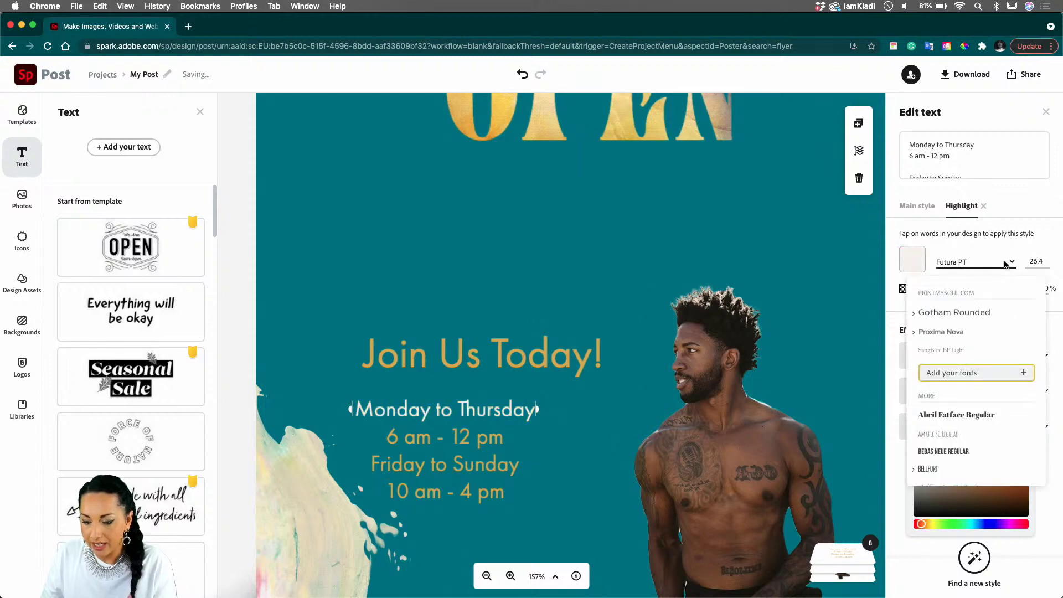
click(976, 415)
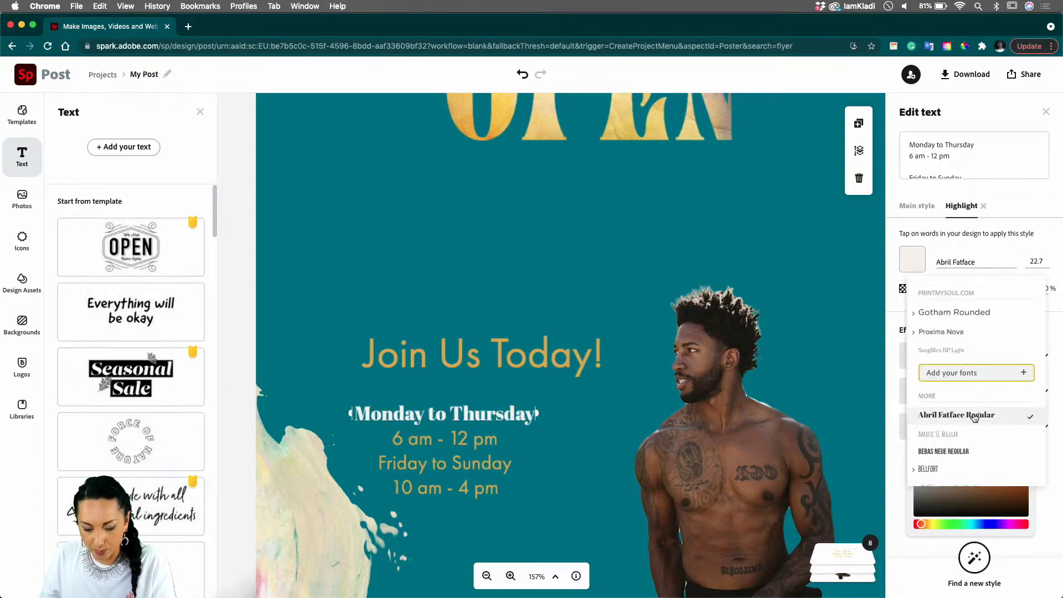
click(509, 465)
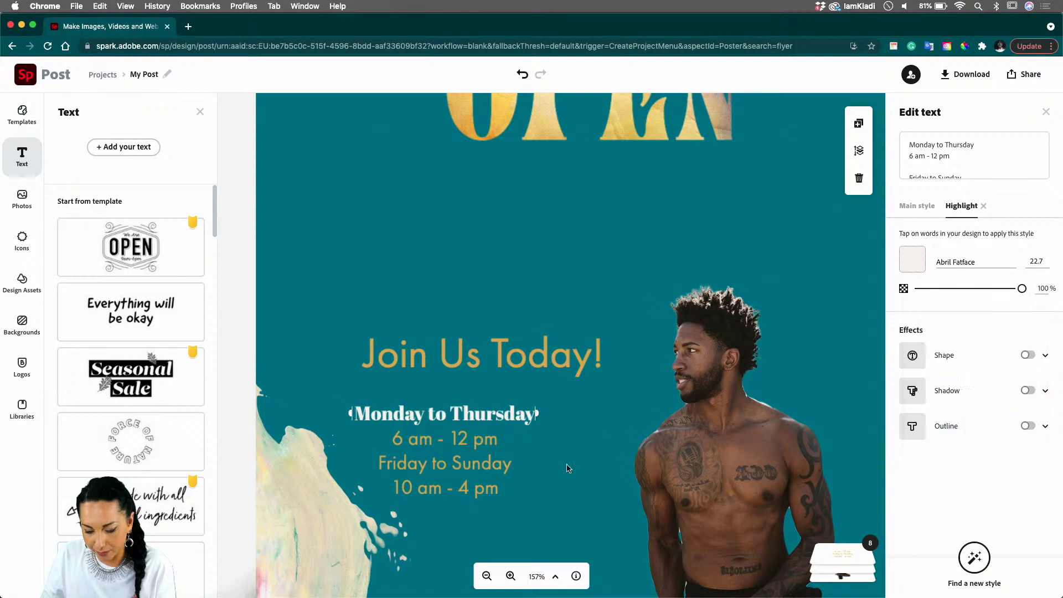
click(567, 468)
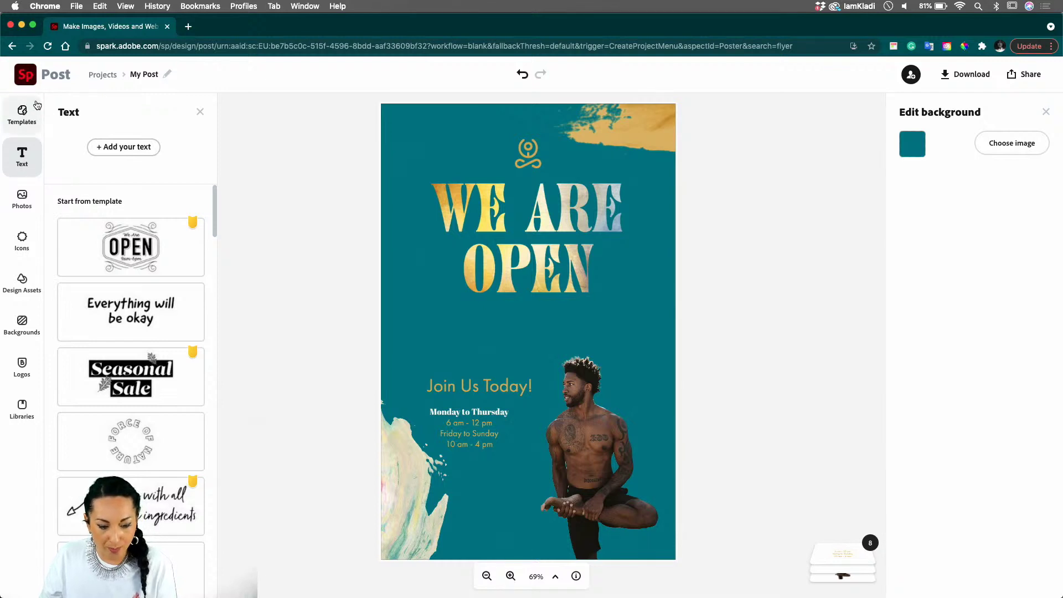
Leave this flyer and open the second project, the earlier WE ARE OPEN flyer version, from the recent projects.
click(35, 79)
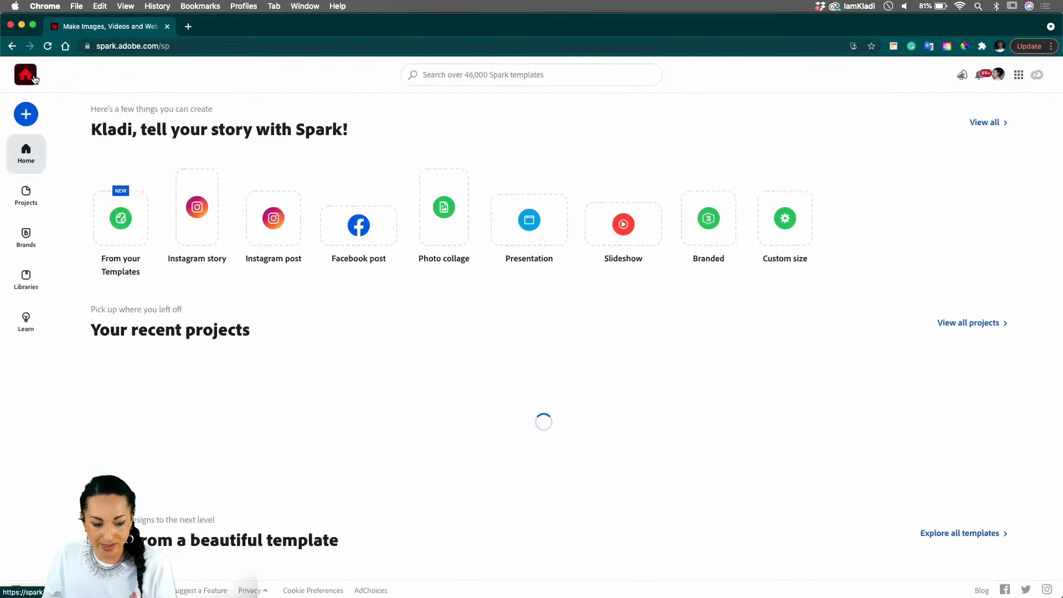
scroll(182, 313, down, 1)
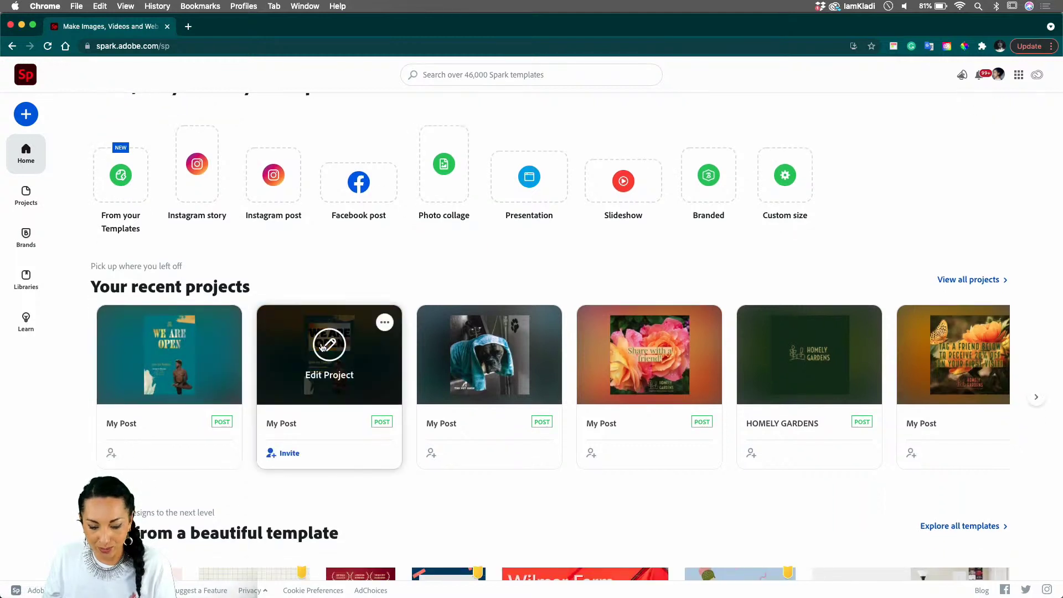
click(323, 347)
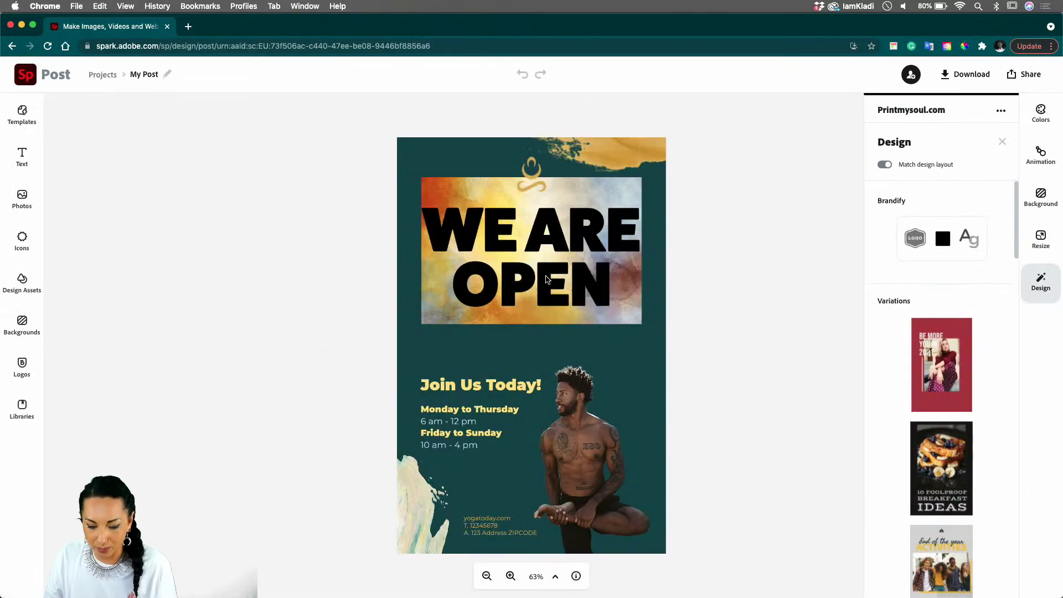
Try the Shape effect on the WE ARE OPEN text and switch it off again.
click(546, 279)
click(545, 279)
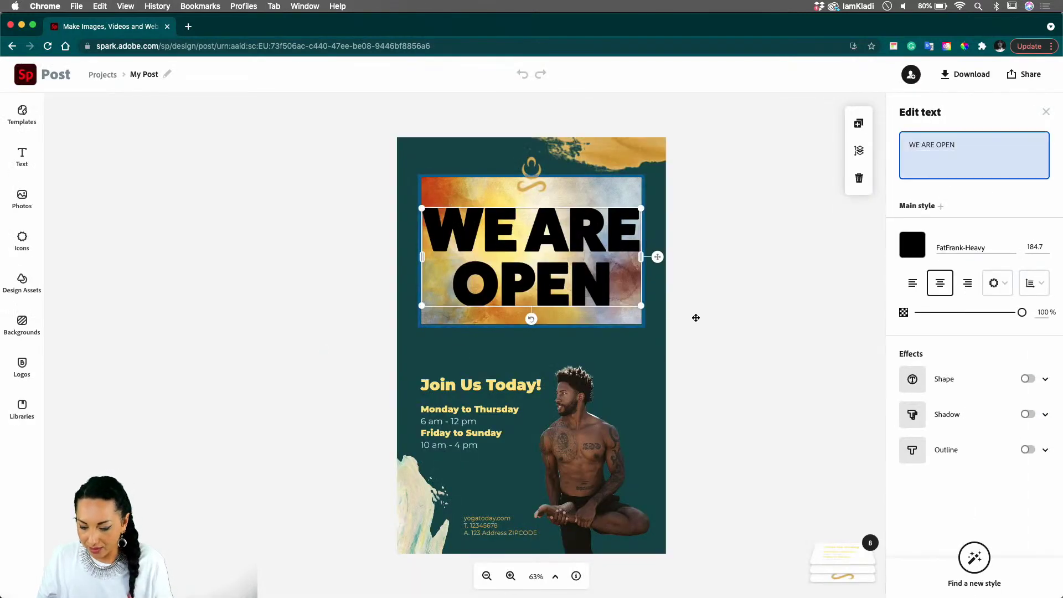
click(1027, 379)
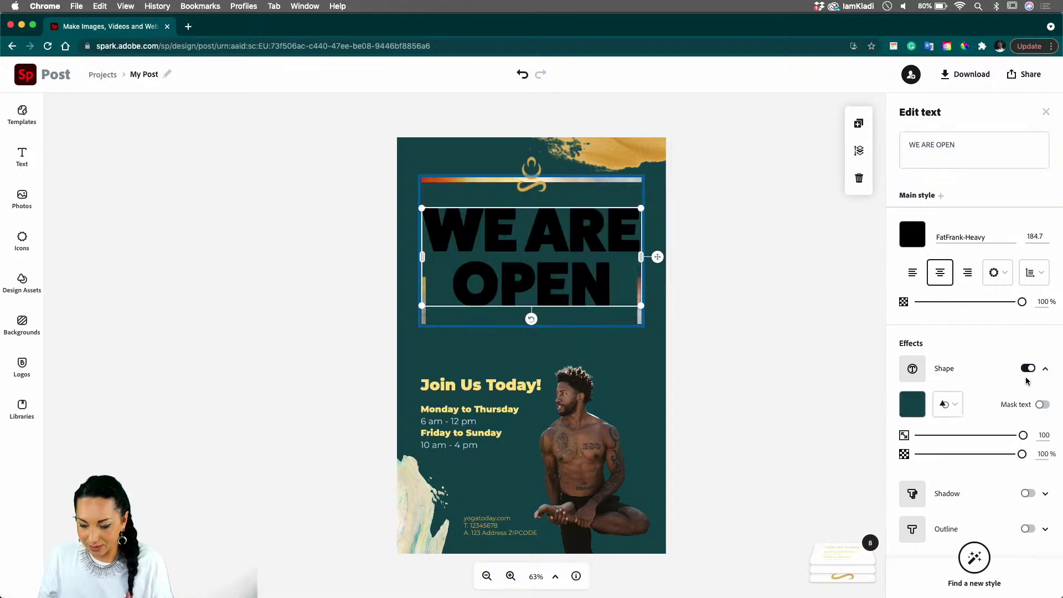
click(1028, 368)
click(852, 371)
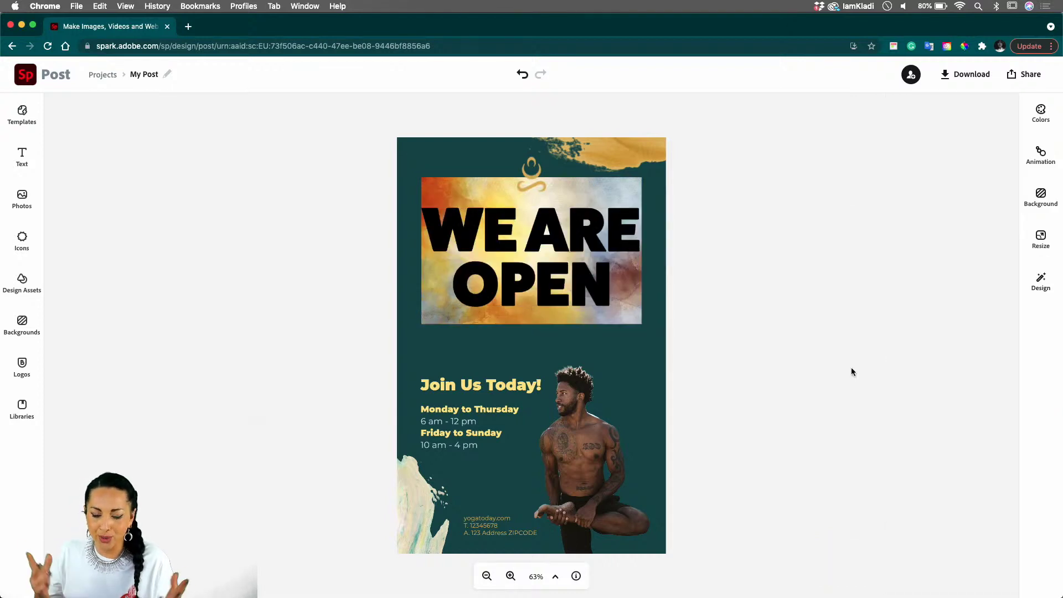